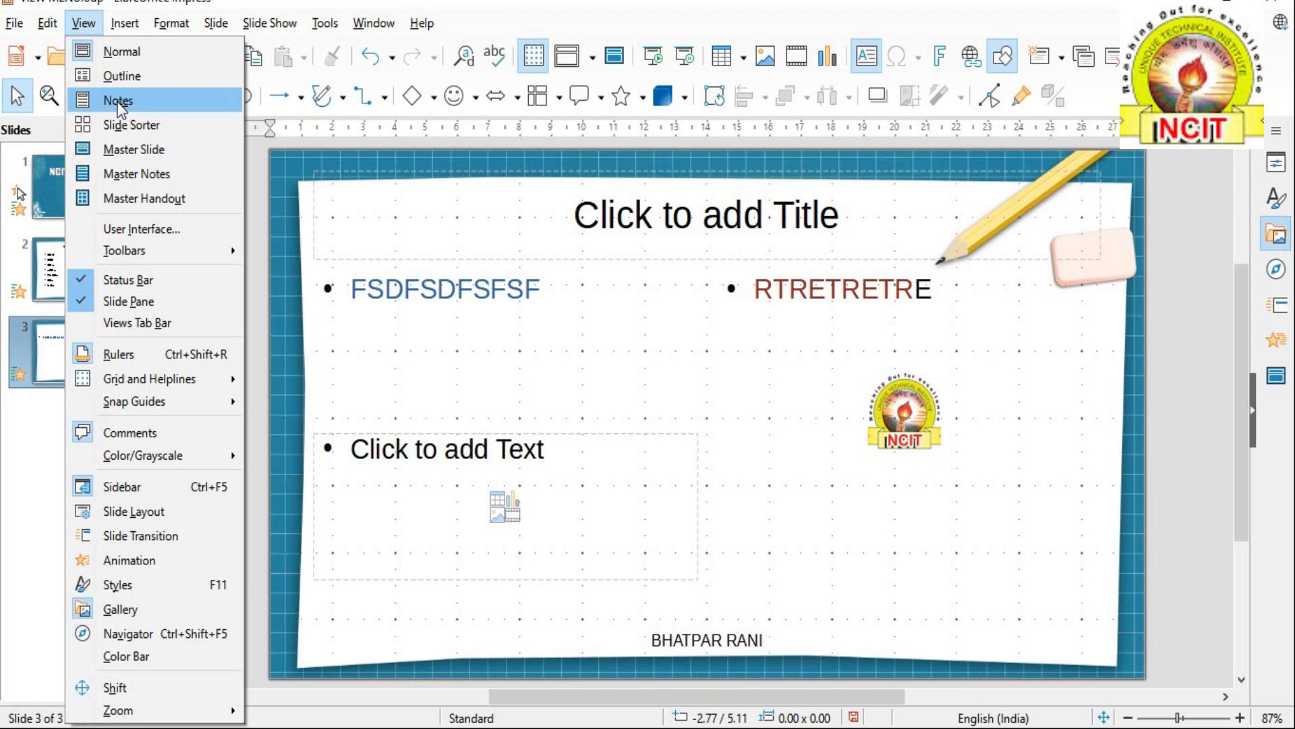
Step: Replace the notes placeholder text in the Master Notes view with "SJSJSASAHDJSAHDJDJSHJKD" and return to Normal view
left_click(135, 174)
left_click(678, 422)
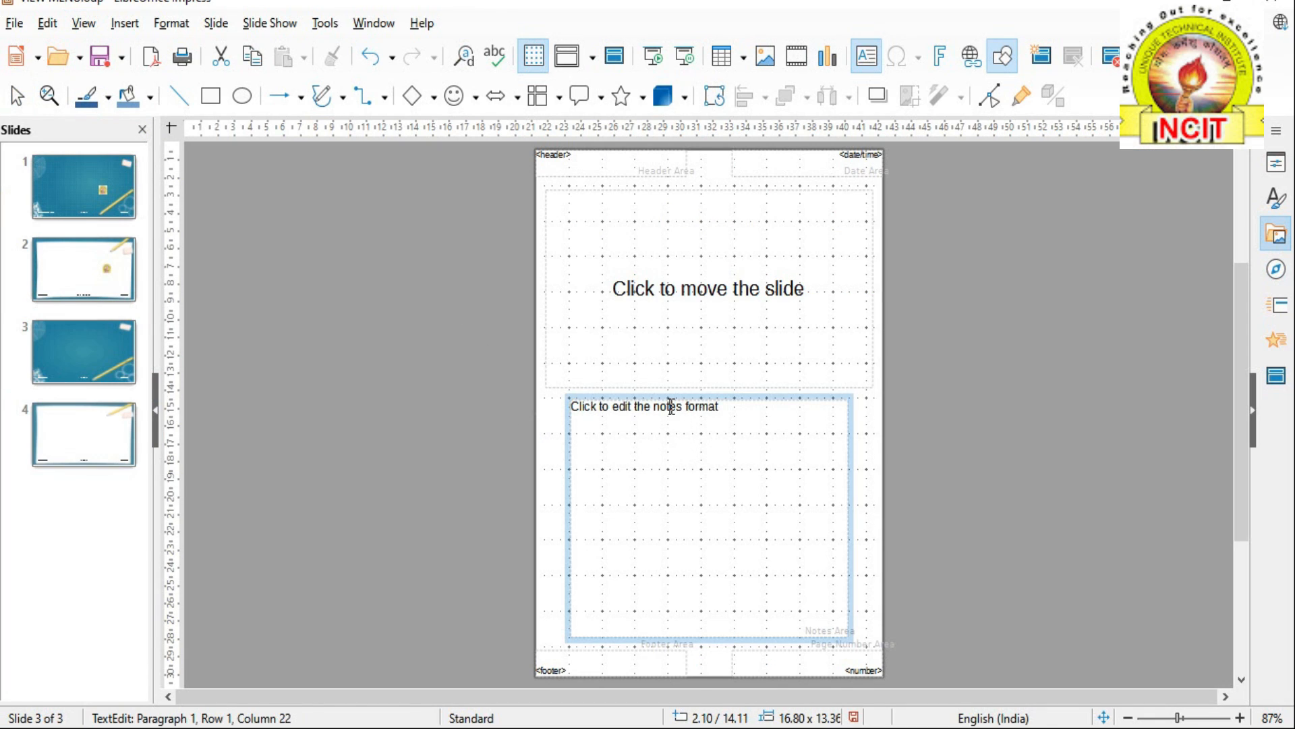
left_click_drag(735, 408, 526, 405)
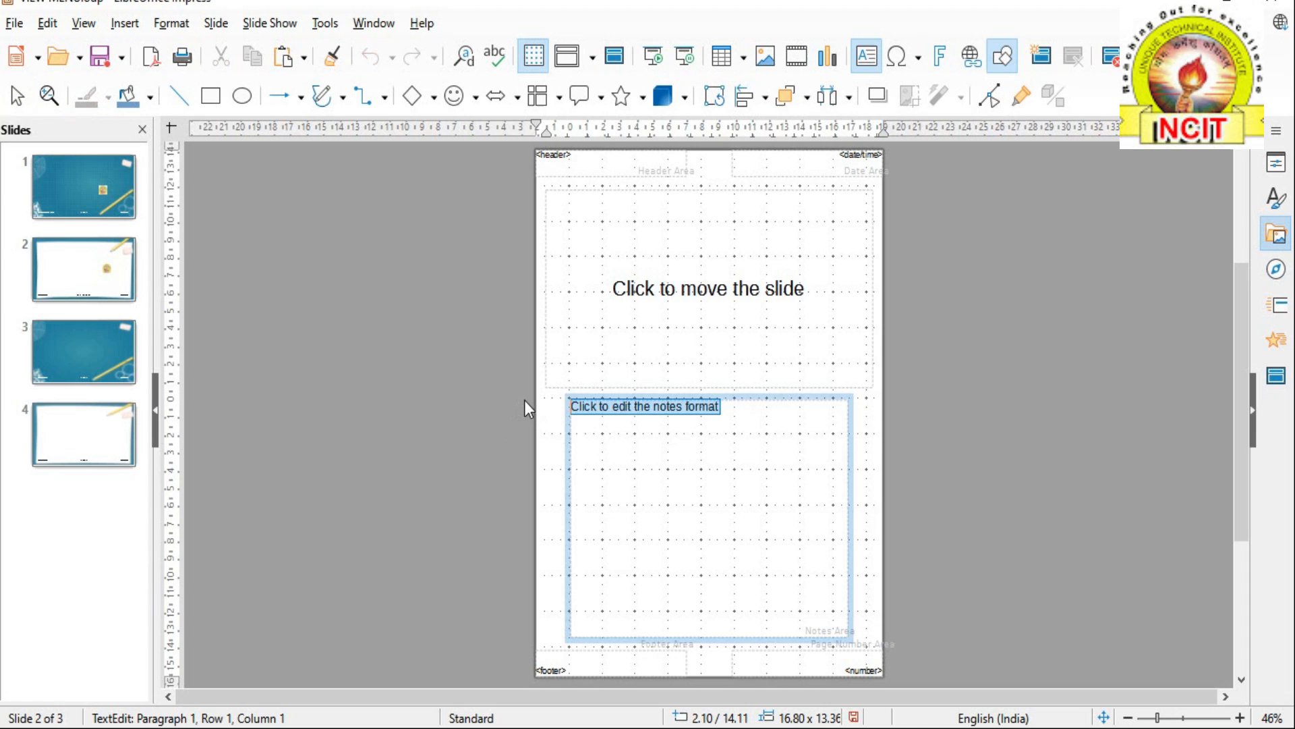
type("SJSJSASAHDJSAHDJDJSHJKD")
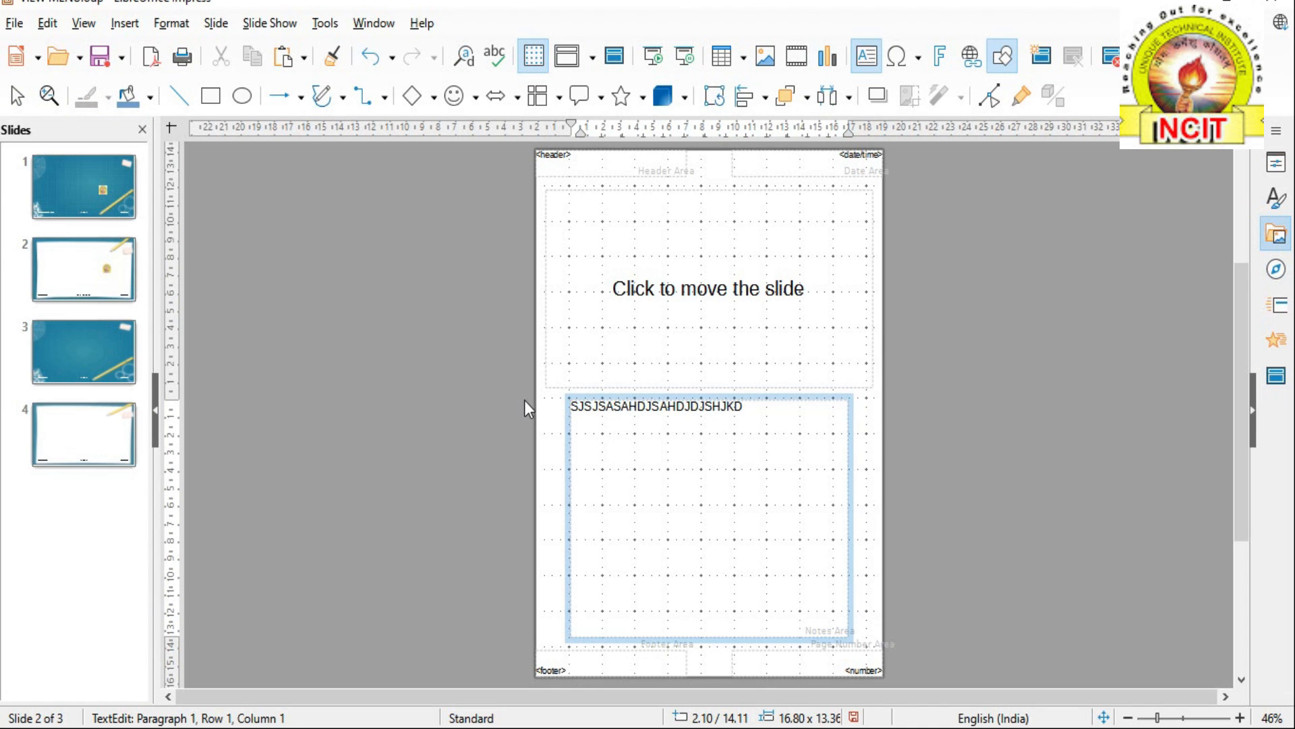
left_click(83, 23)
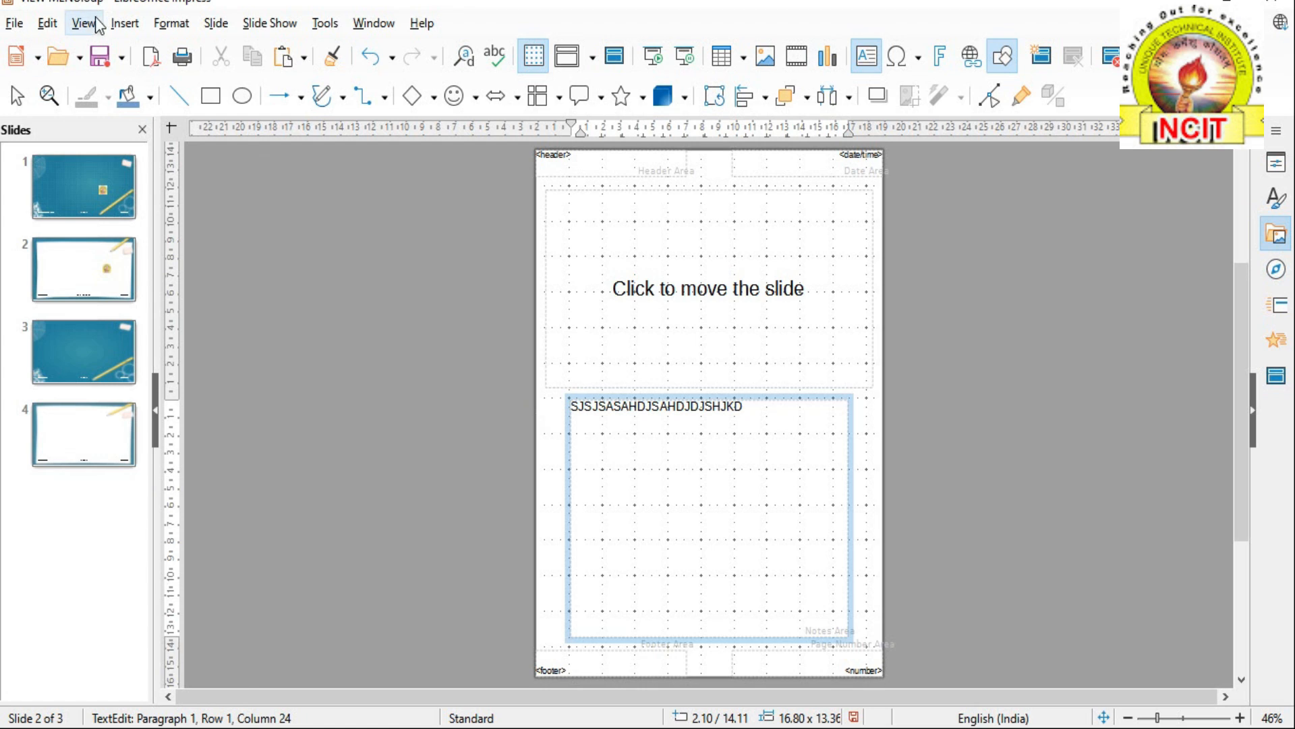
left_click(108, 50)
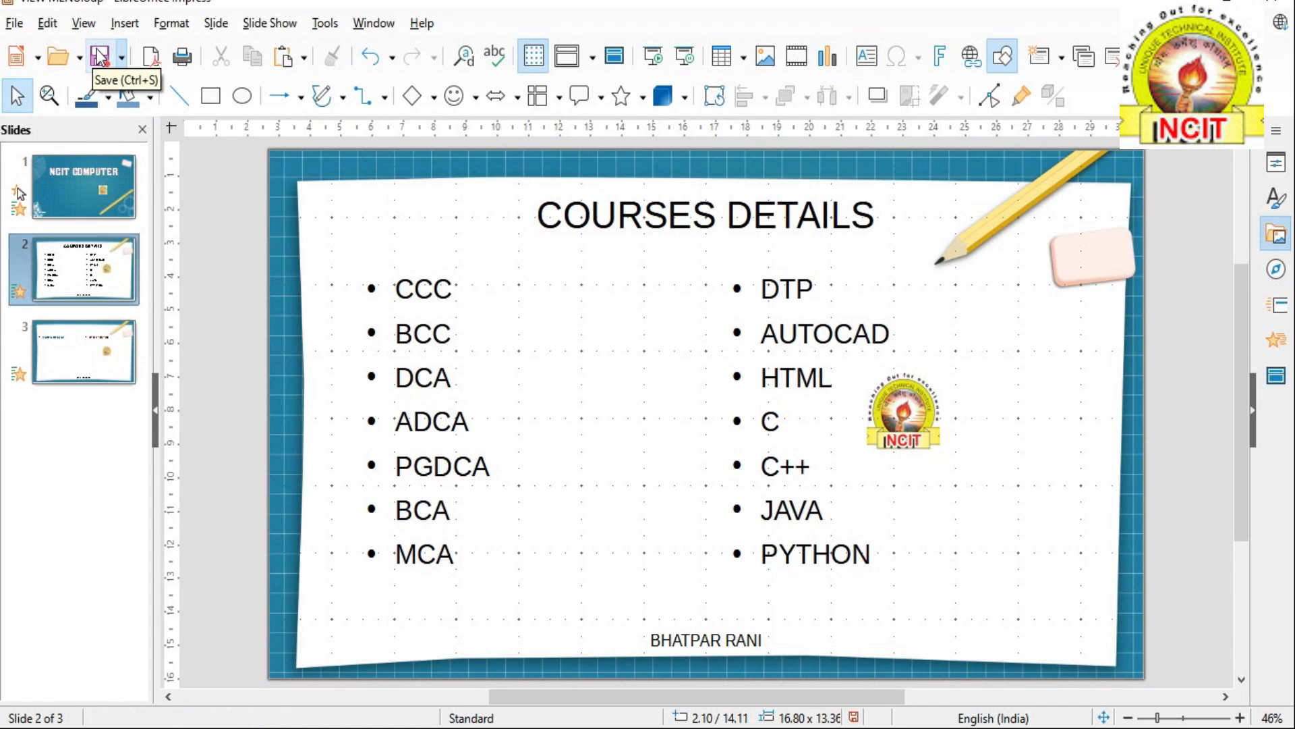
Step: Examine the header area, date area and slide frames in the Master Handout view, and return to Normal view
left_click(99, 27)
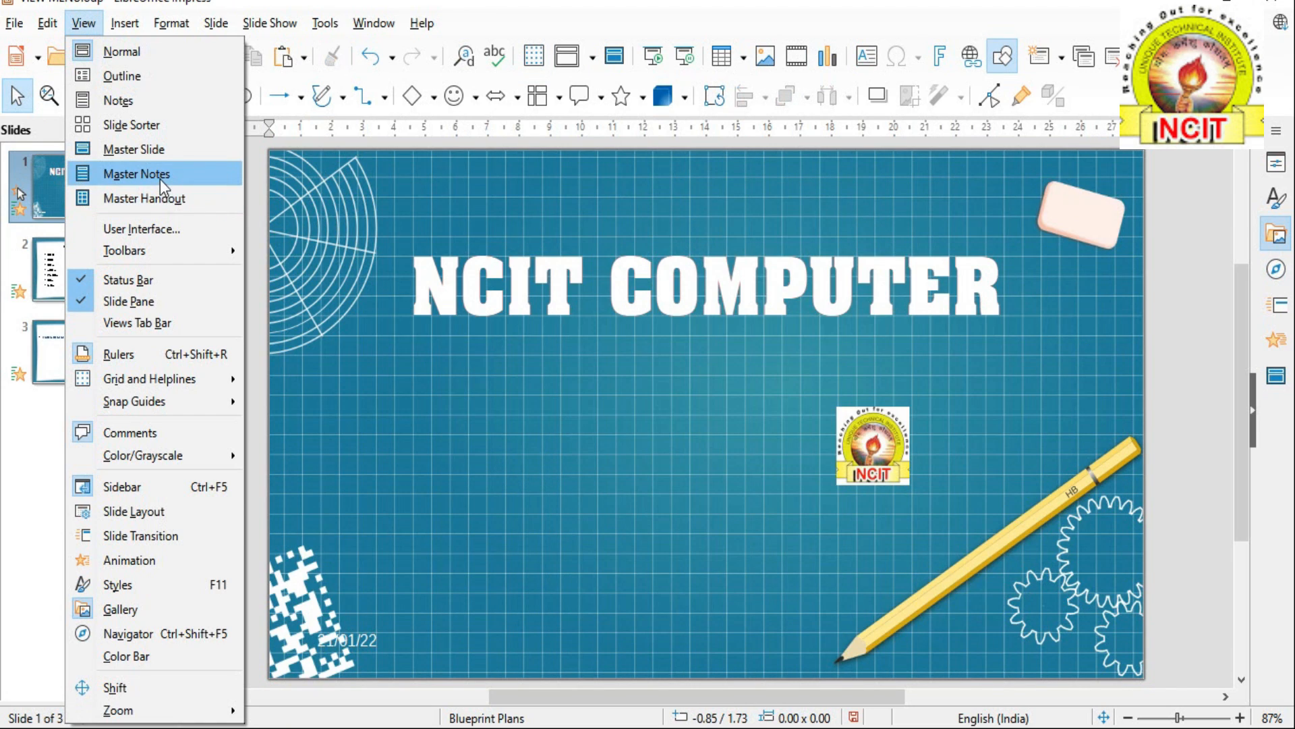
left_click(152, 200)
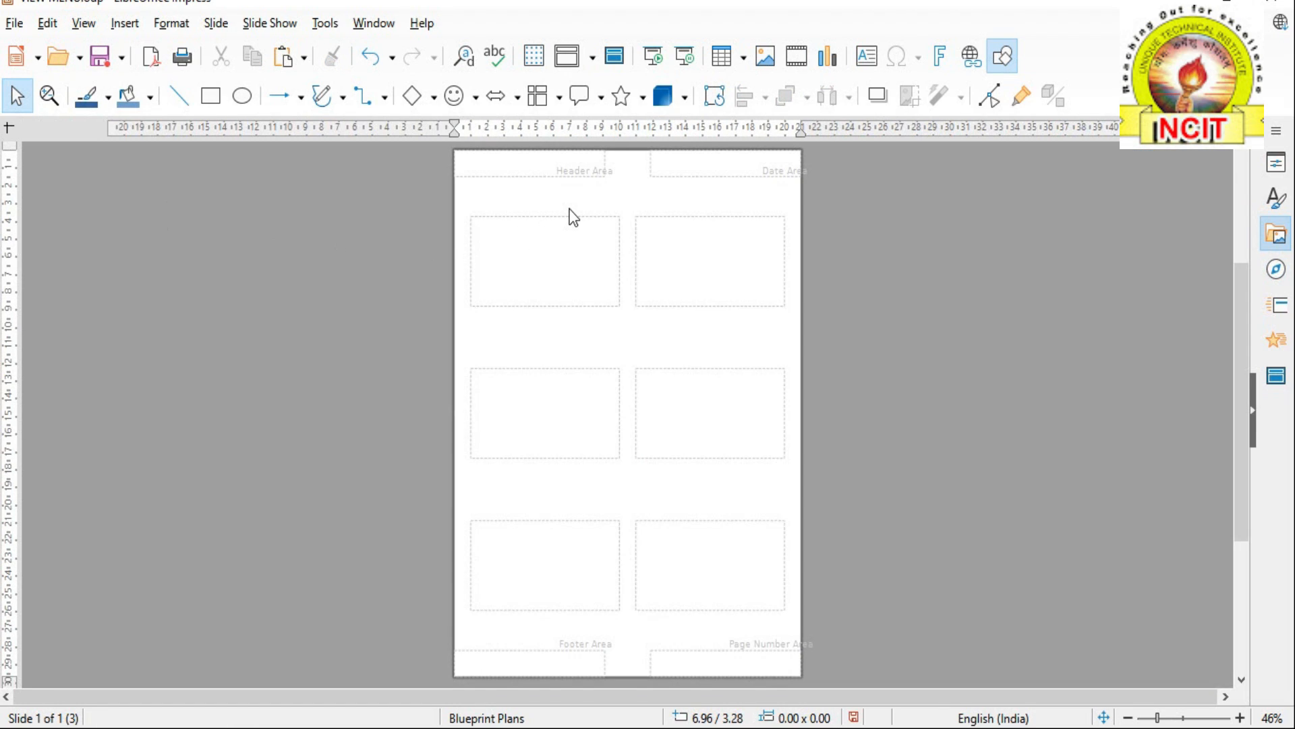
left_click(579, 172)
left_click_drag(579, 172, 752, 164)
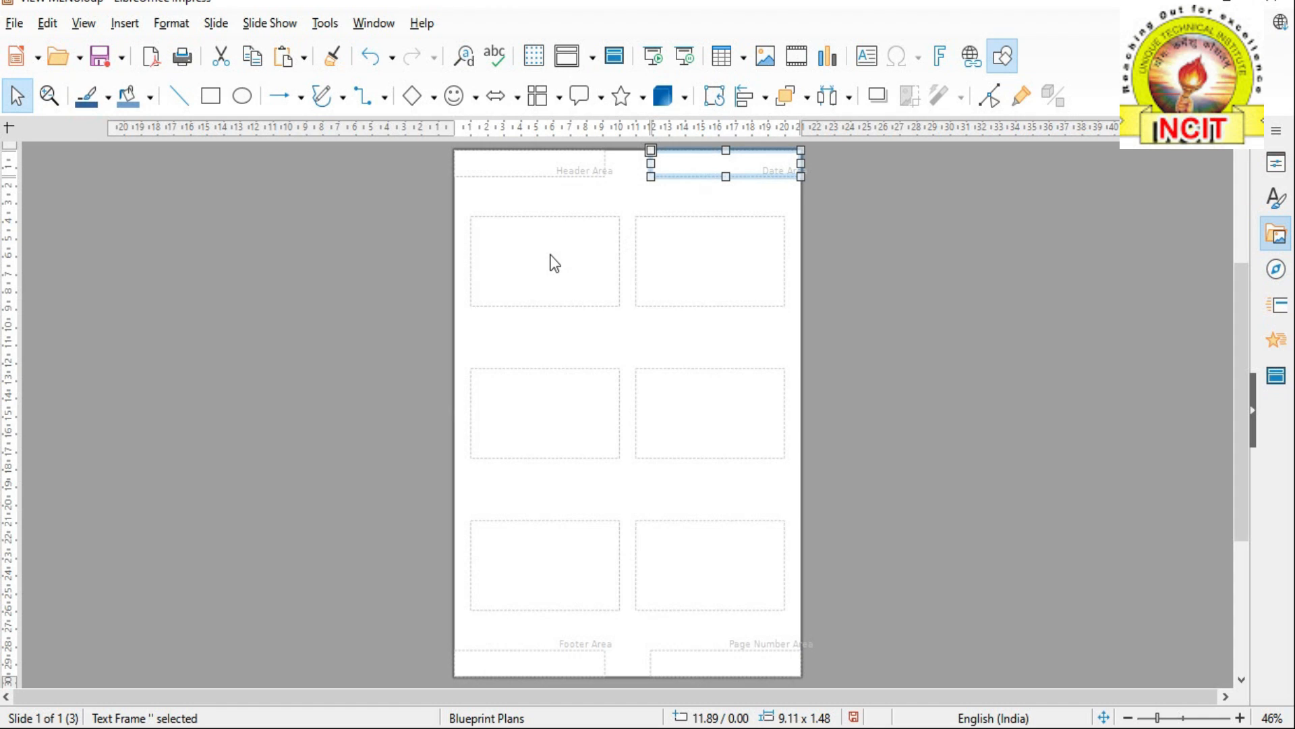
left_click(507, 253)
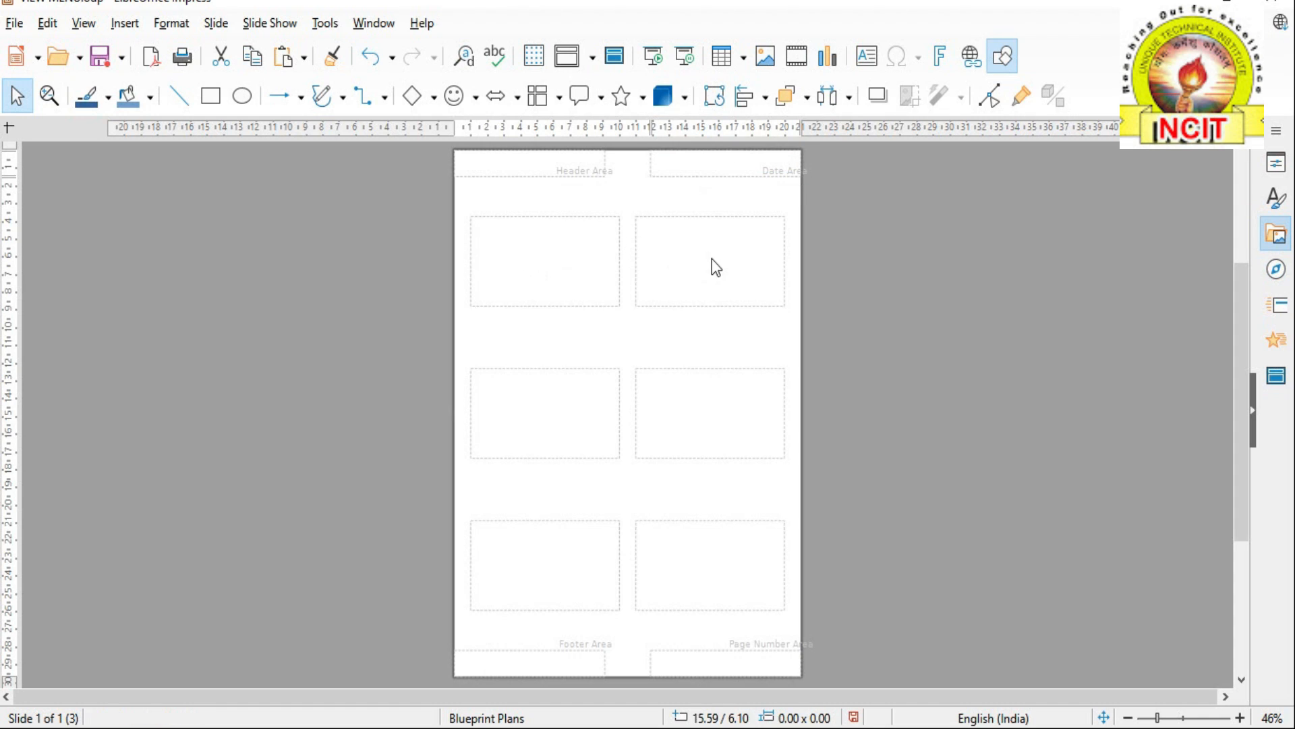
left_click(708, 178)
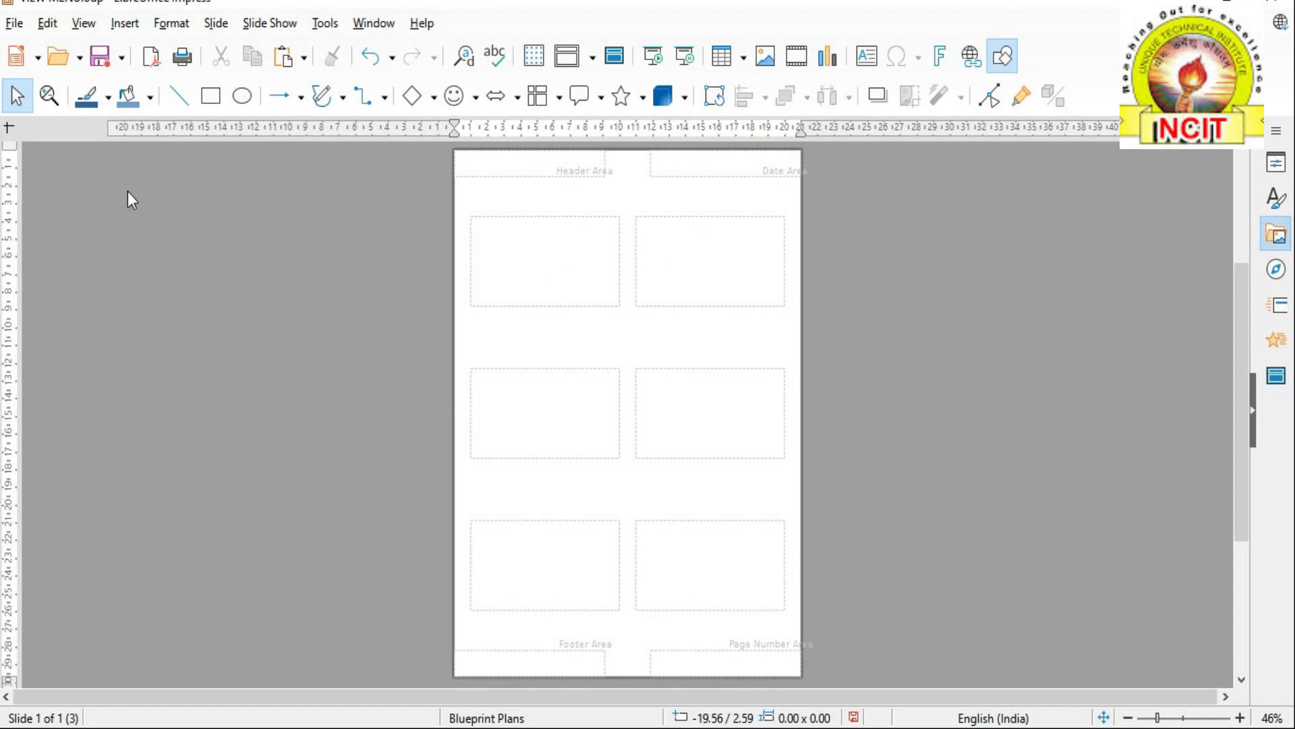
left_click(83, 25)
left_click(88, 49)
Step: Preview the Tabbed, Single Toolbar, Sidebar, Tabbed Compact, Groupedbar Compact and Contextual Single variants in the user interface settings
left_click(84, 30)
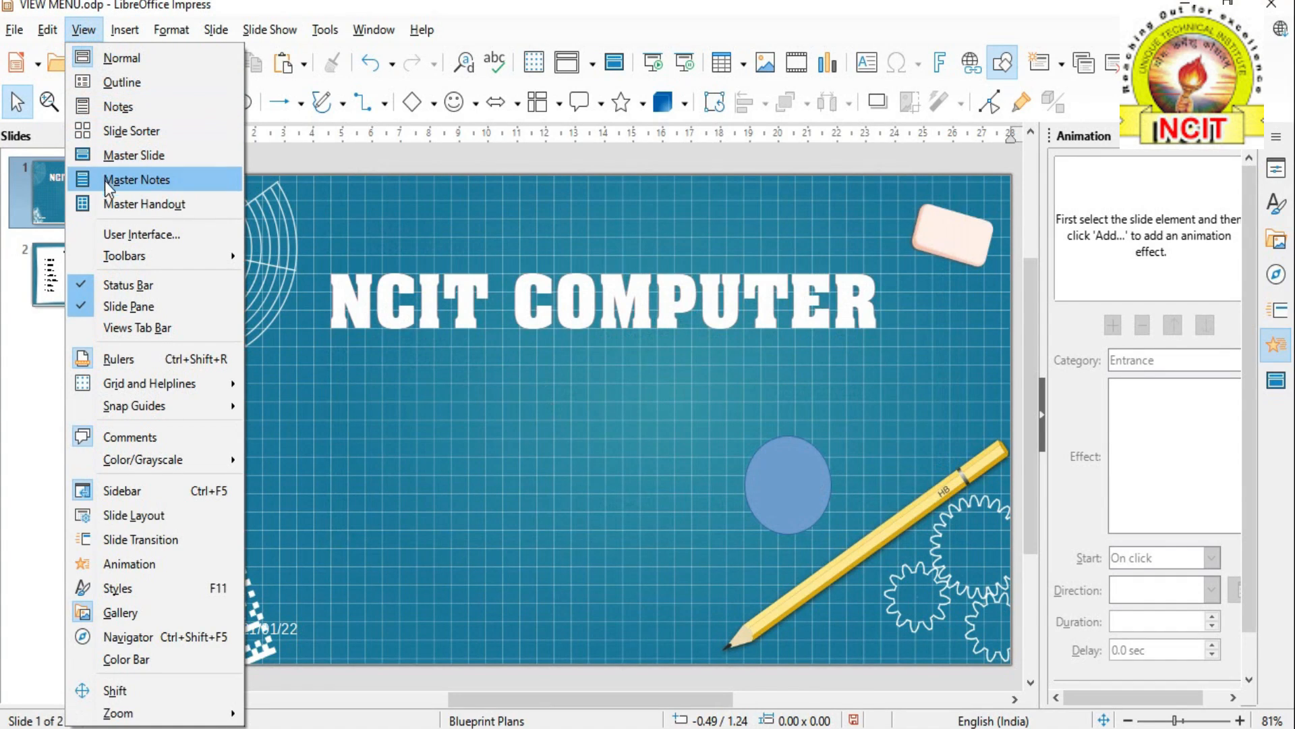
left_click(192, 242)
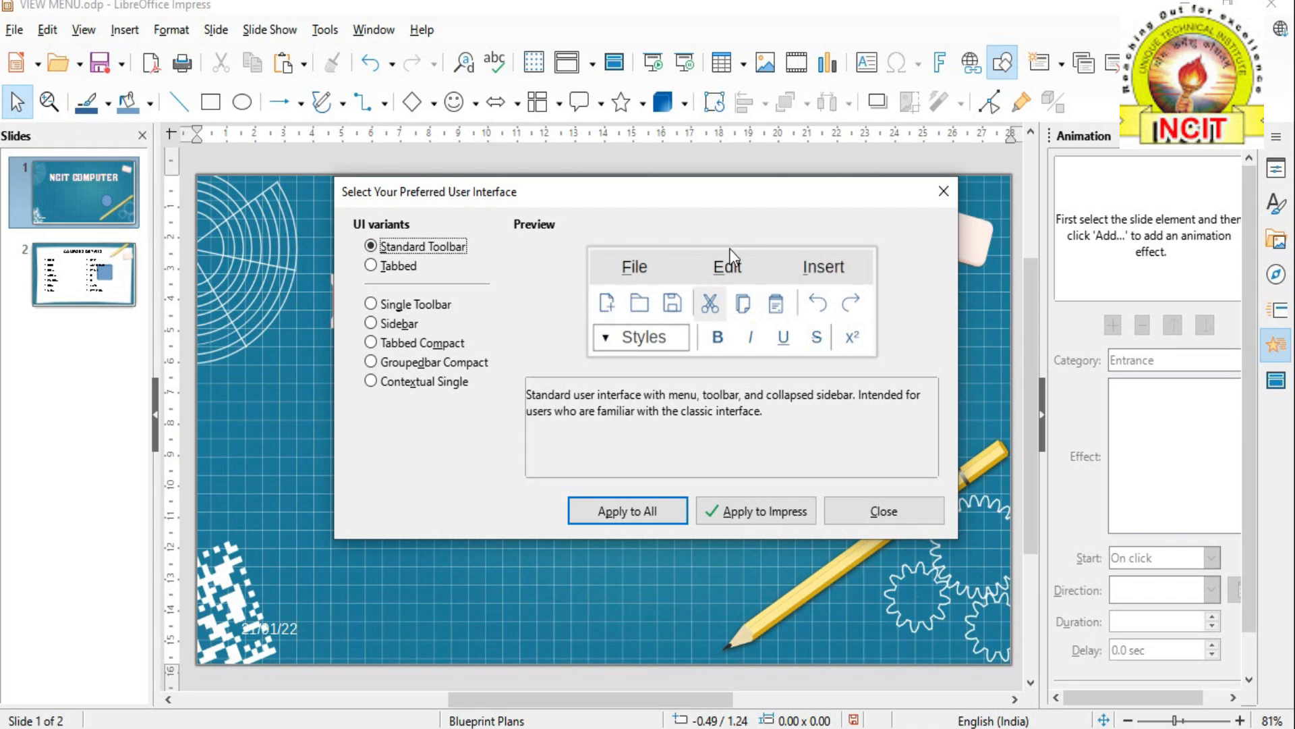
left_click(375, 266)
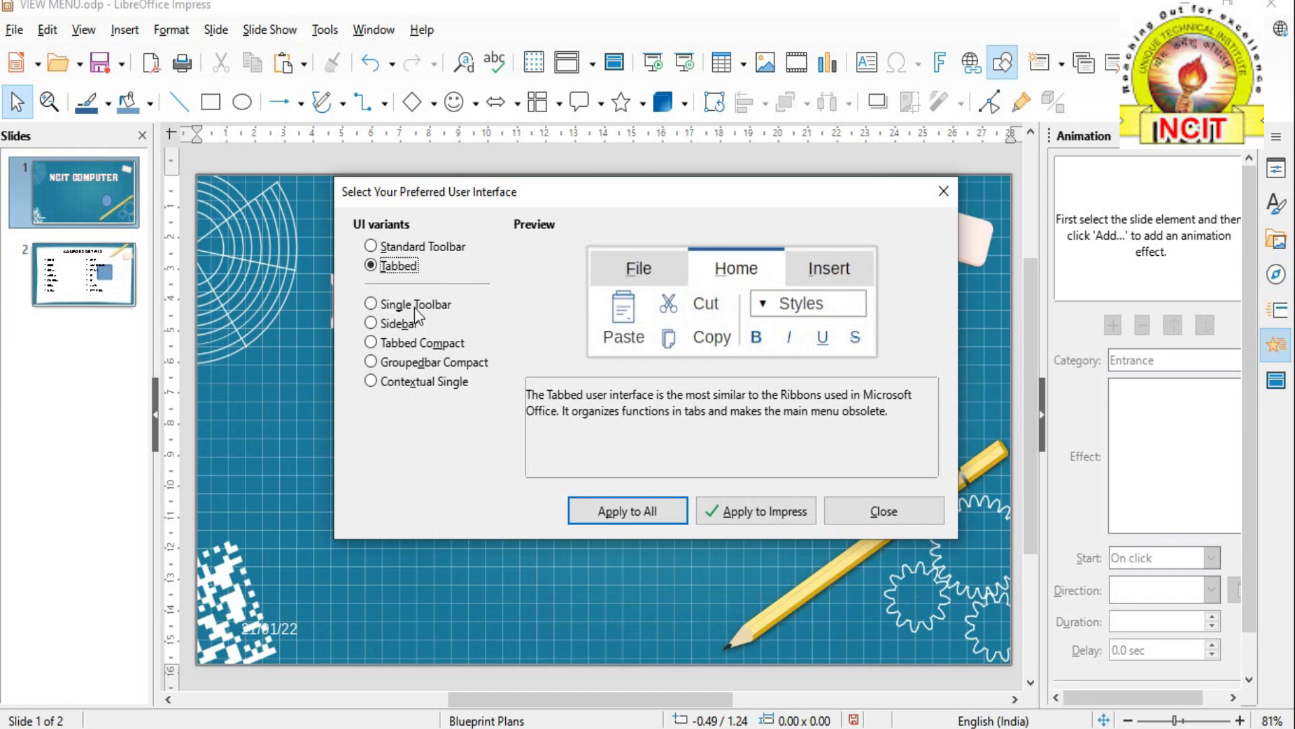
left_click(389, 306)
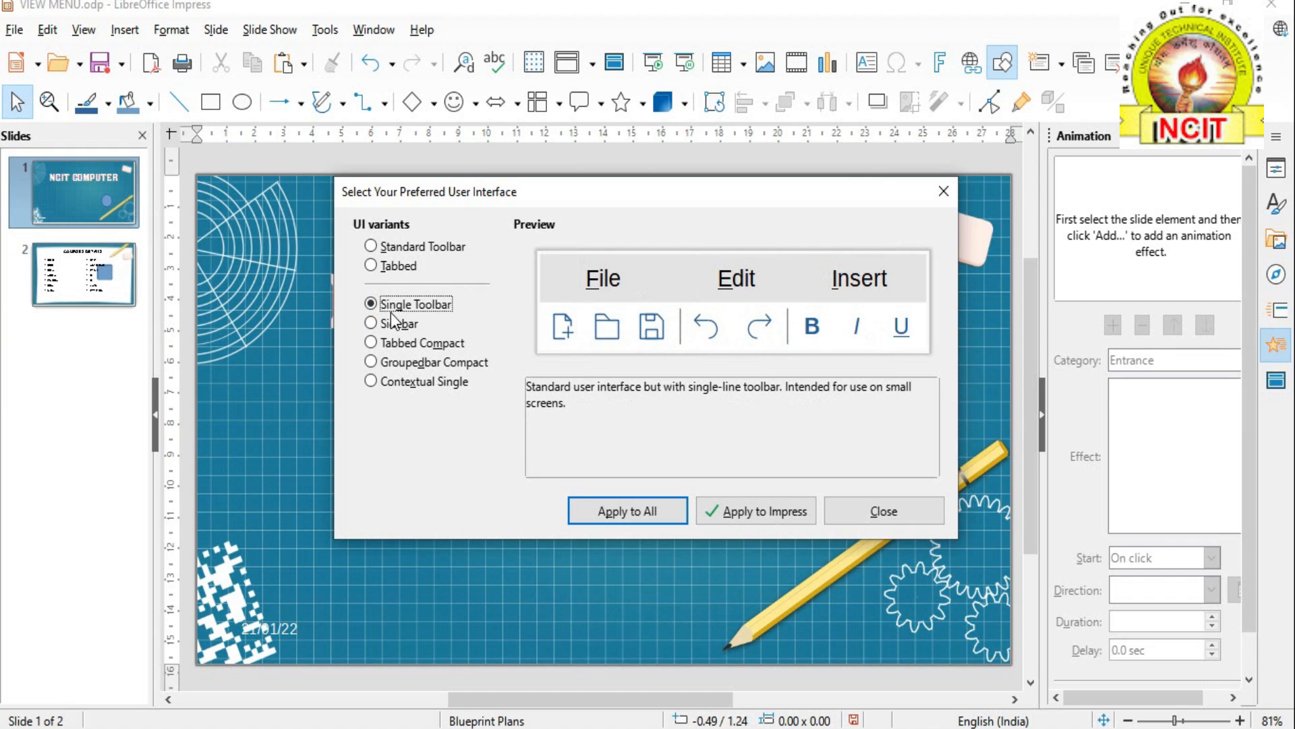
left_click(390, 323)
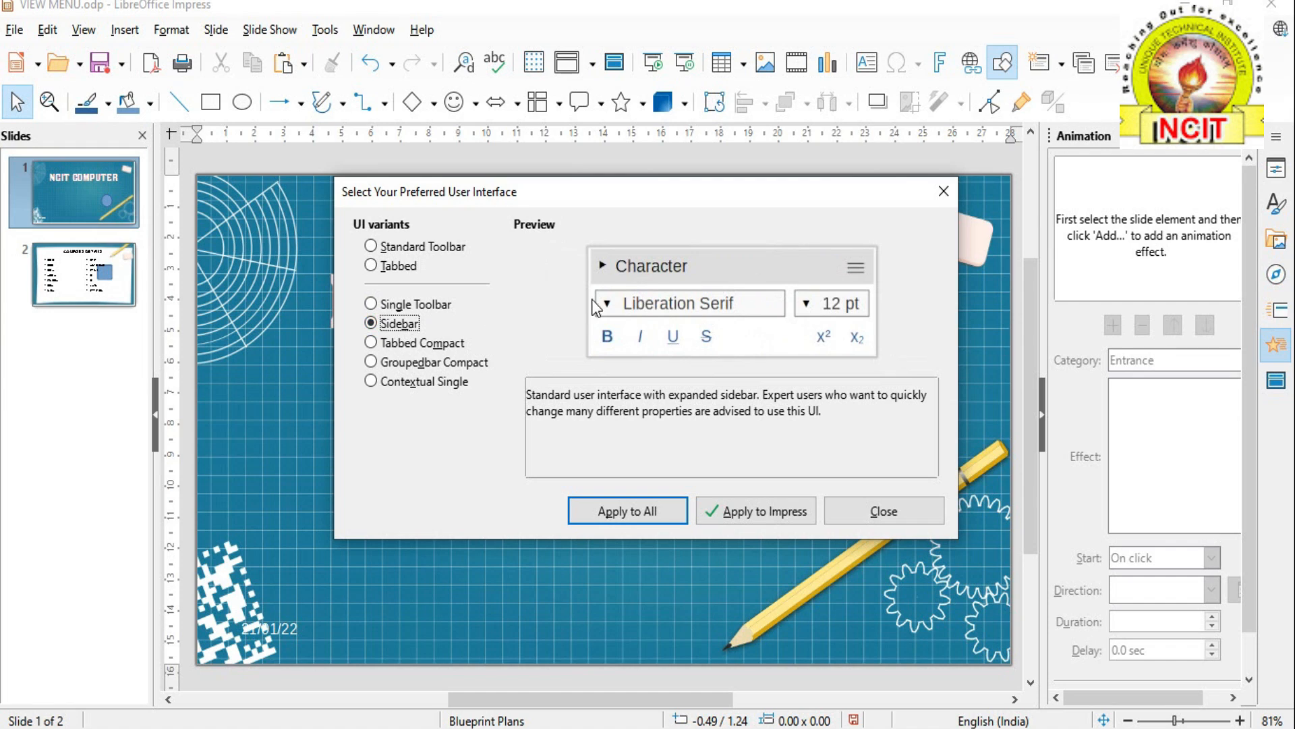
left_click(373, 343)
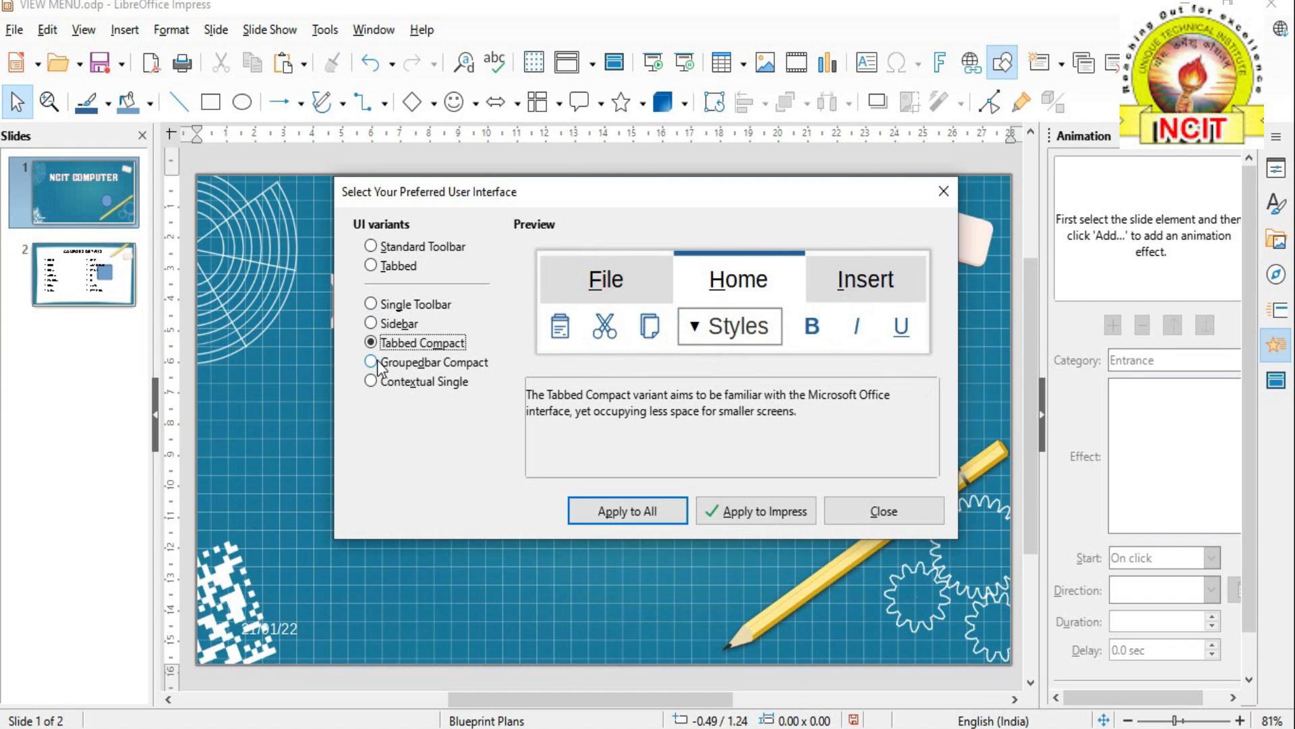
left_click(380, 367)
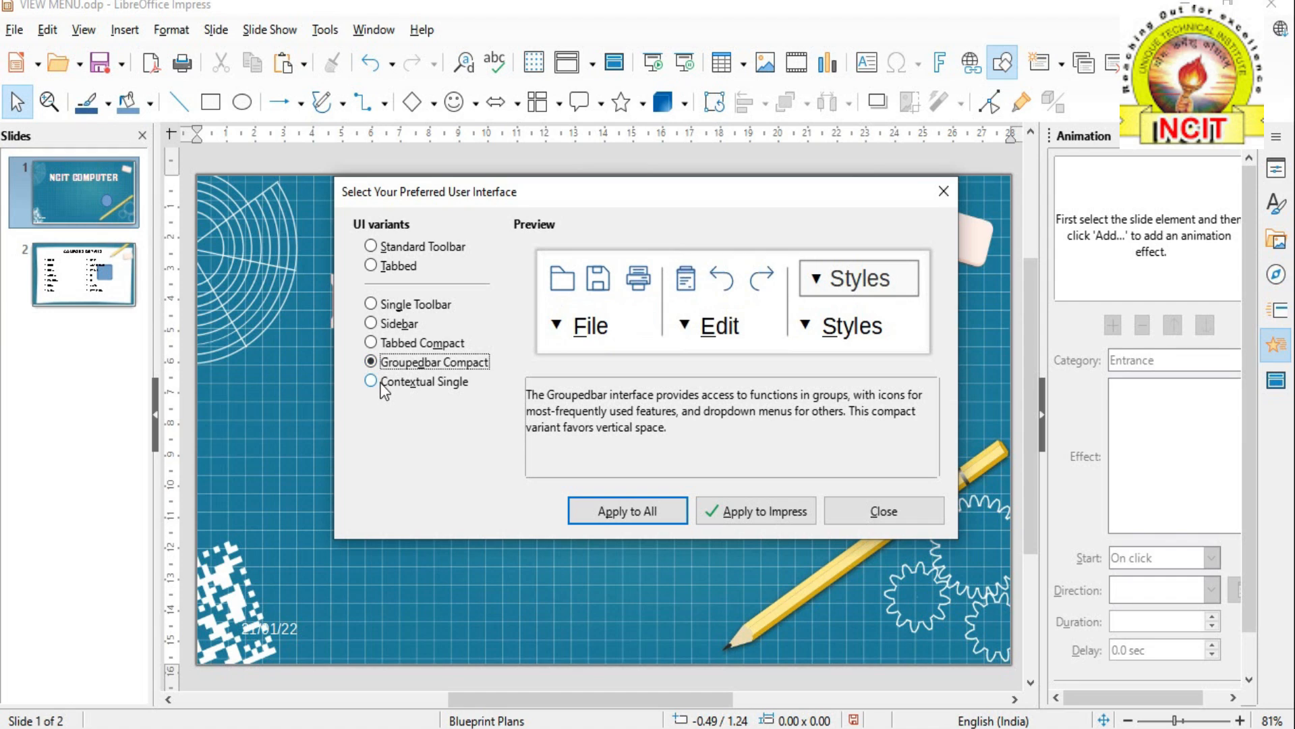
left_click(384, 386)
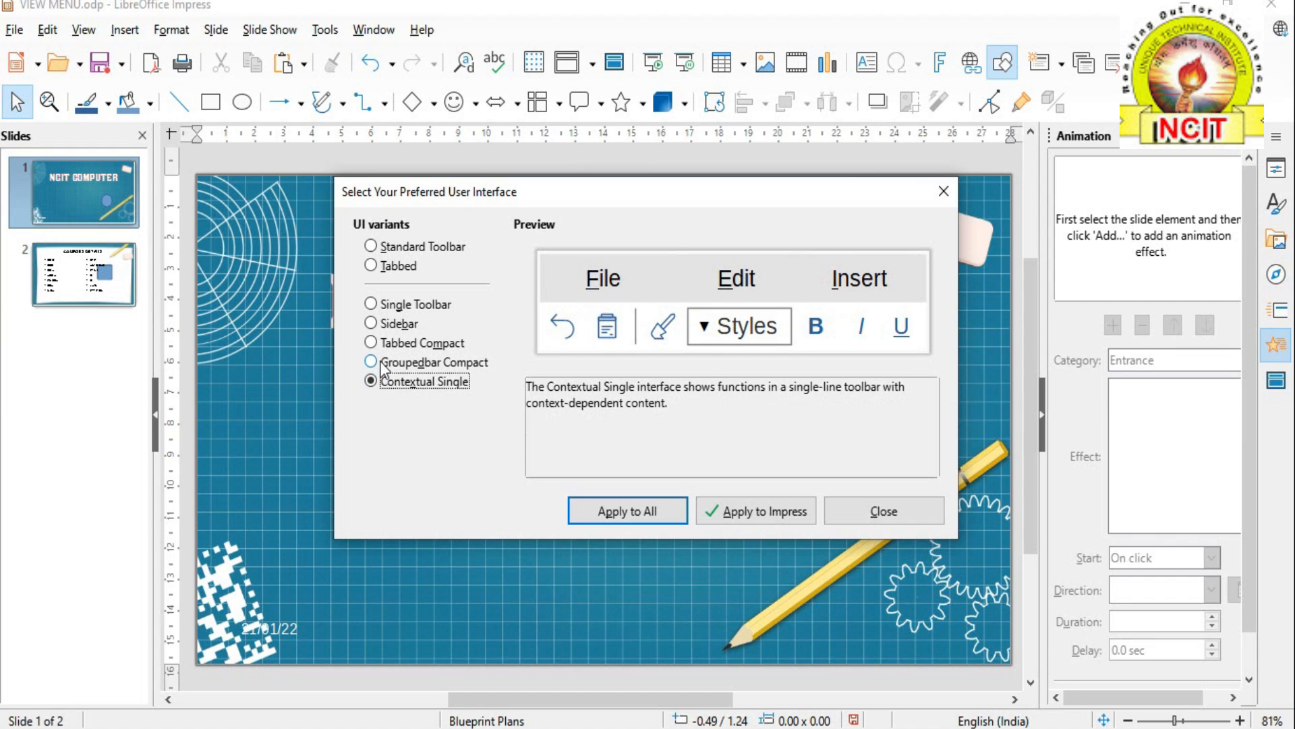
Step: Try the Groupedbar Compact, Tabbed Compact, Sidebar and Single Toolbar interface variants by applying each one to Impress only
left_click(383, 366)
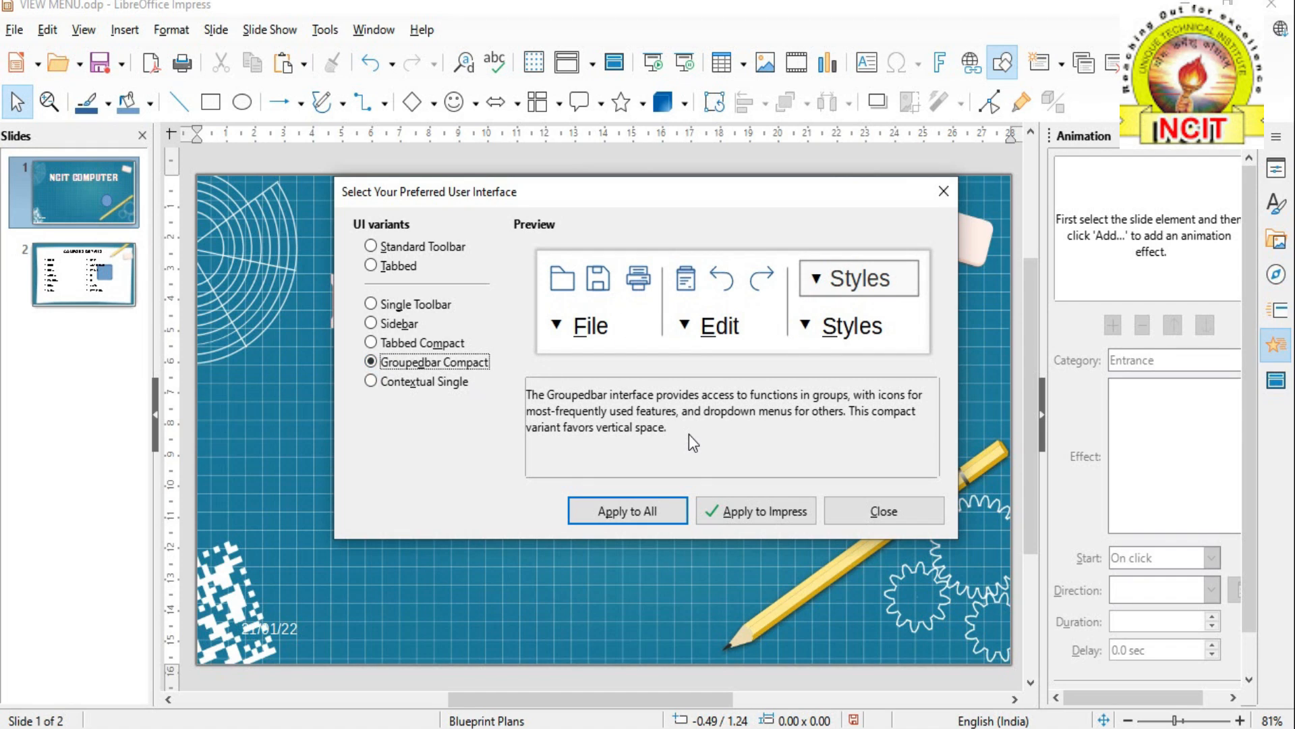
left_click(727, 510)
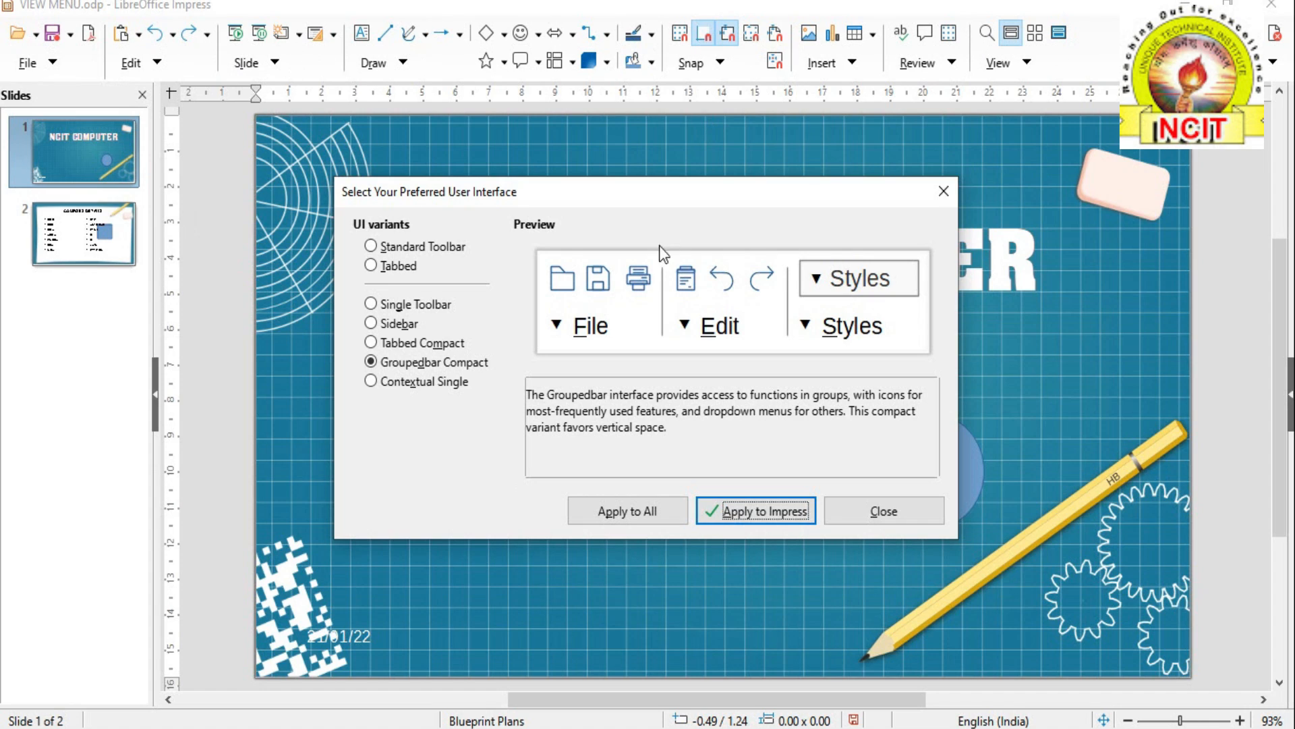
left_click(372, 343)
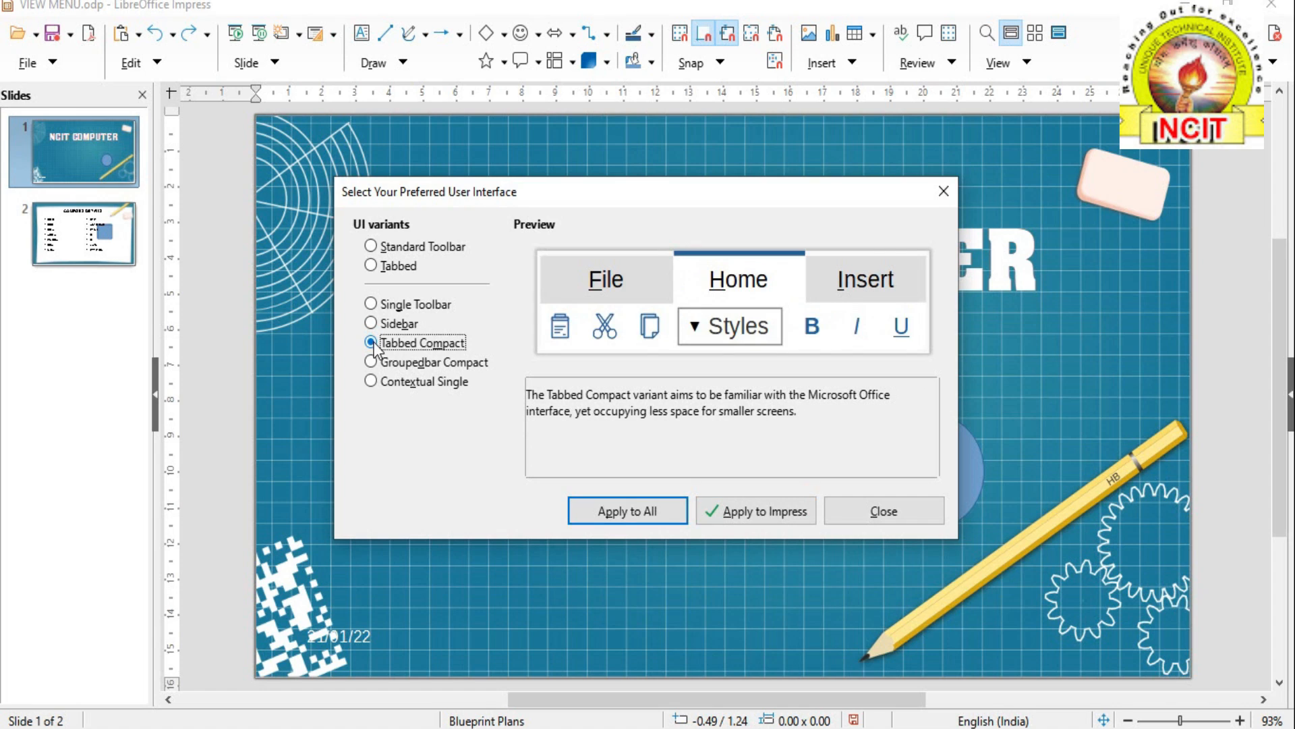
left_click(748, 511)
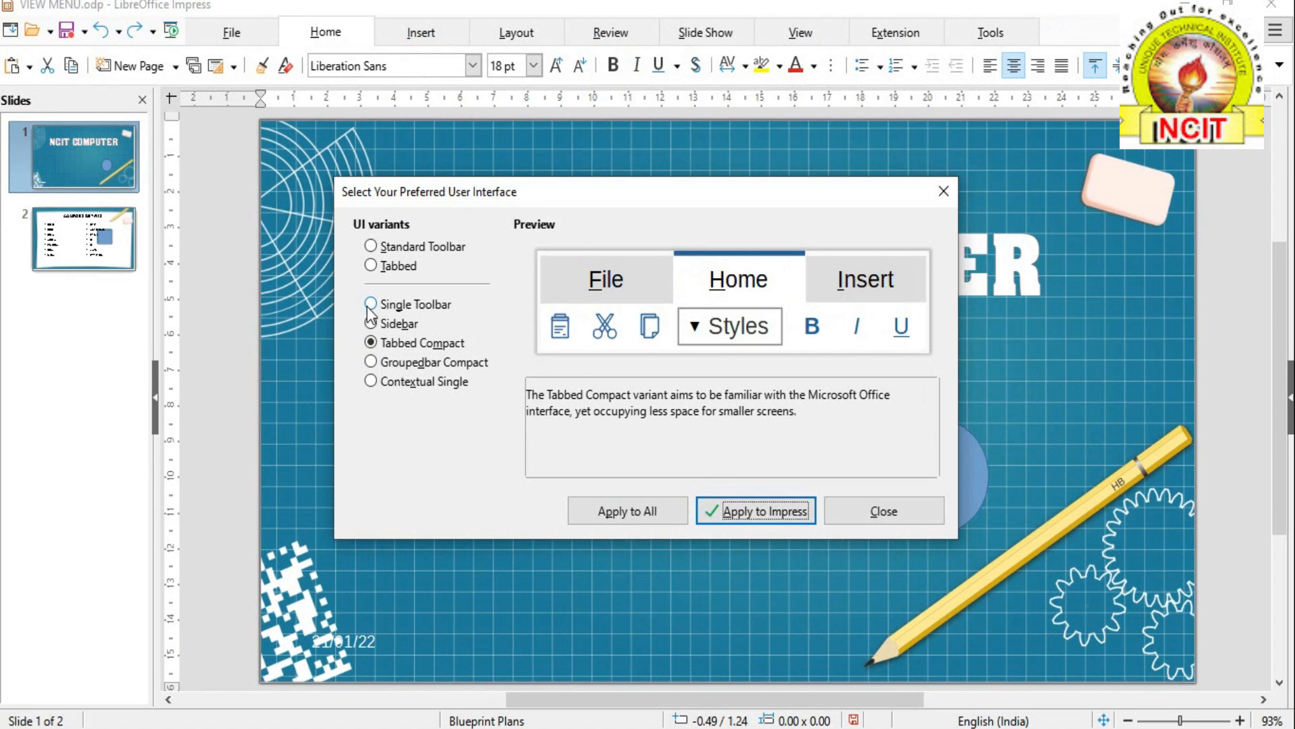
left_click(375, 325)
left_click(780, 506)
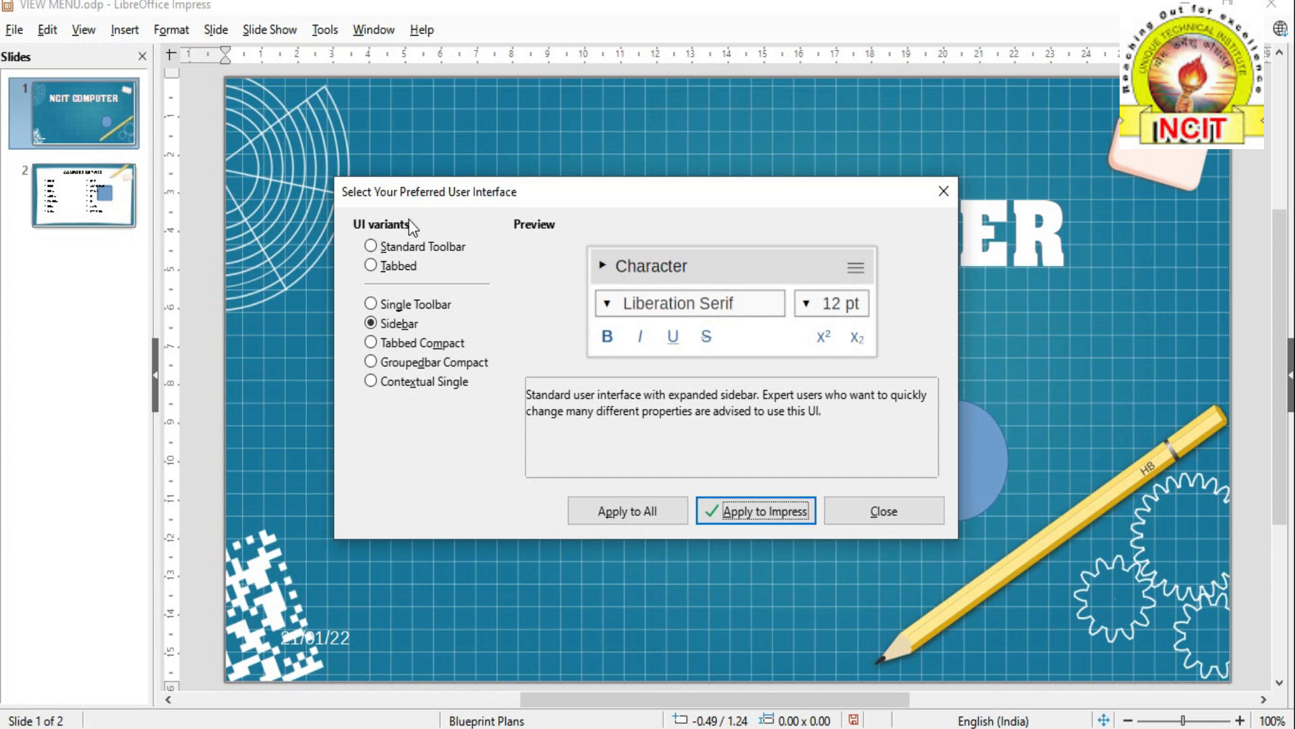
left_click(371, 304)
left_click(746, 512)
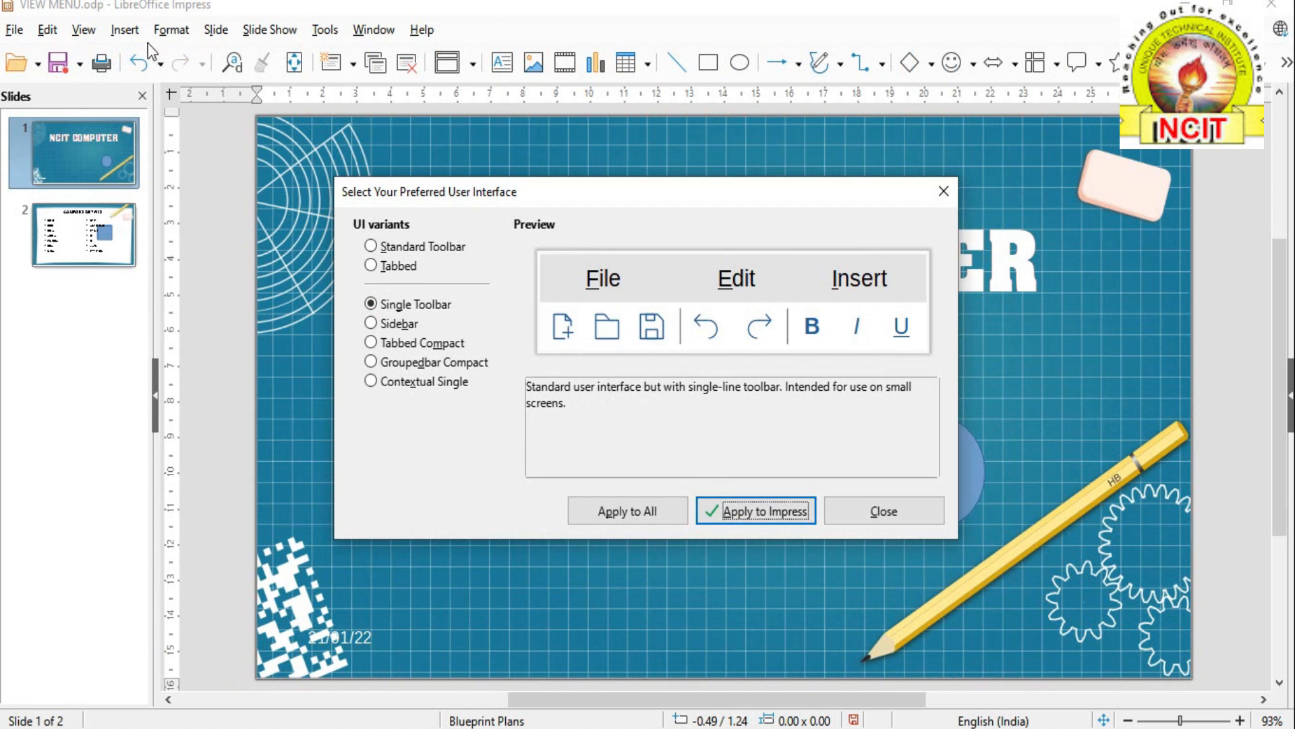
Step: Apply the Standard Toolbar interface variant to Impress only and close the user interface settings
left_click(377, 246)
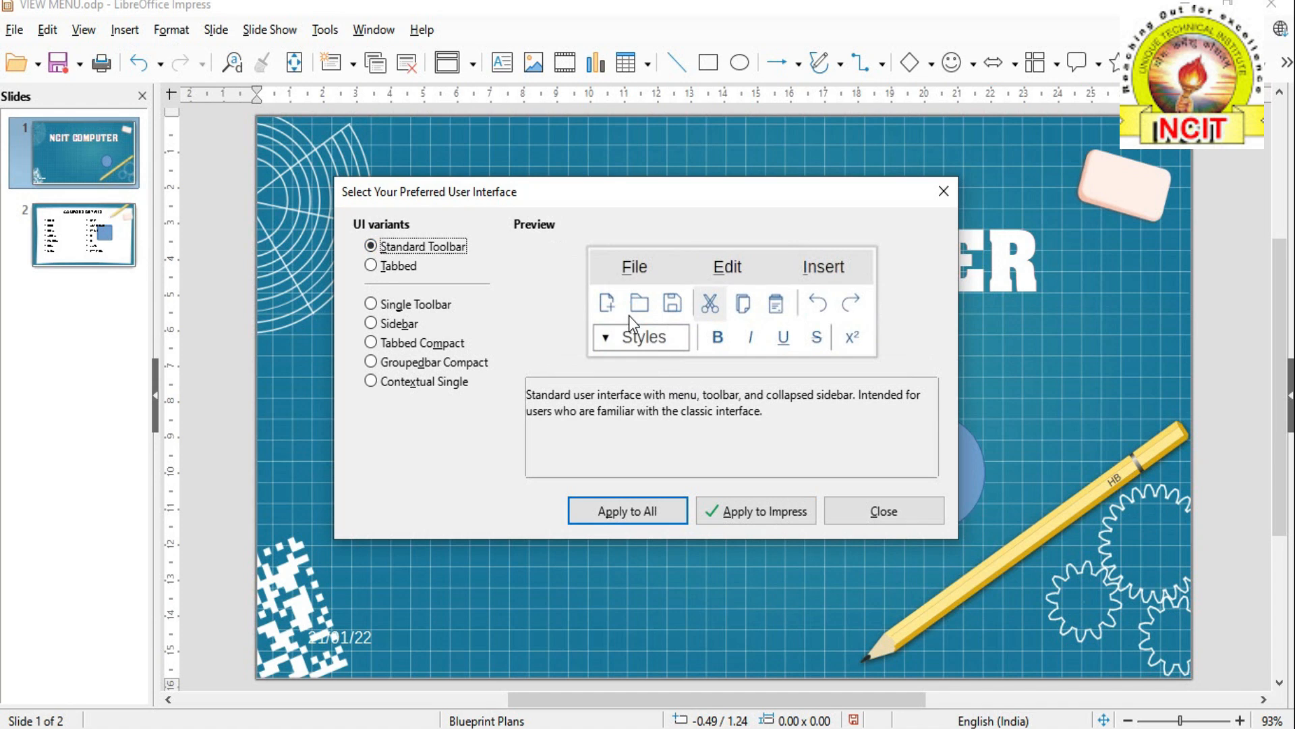
left_click(761, 511)
left_click(882, 511)
Step: Hide the Drawing toolbar and show it again
left_click(83, 30)
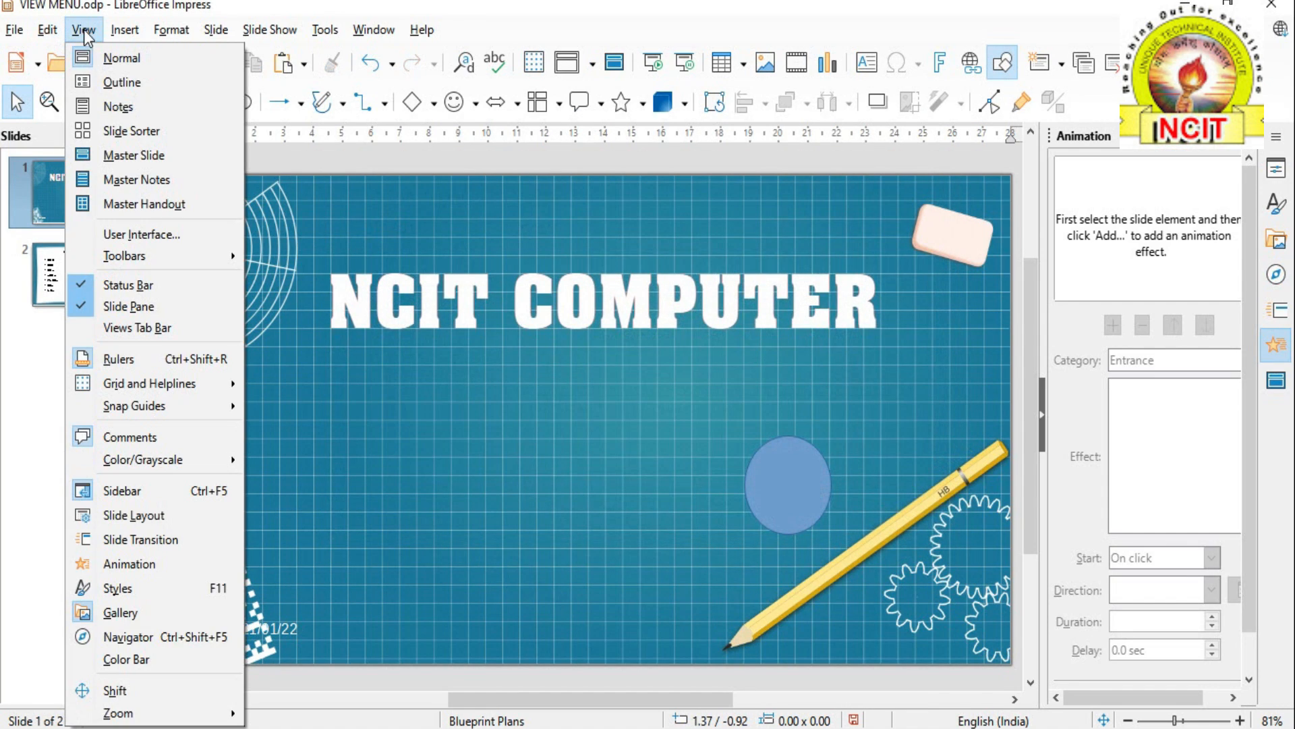
left_click(86, 32)
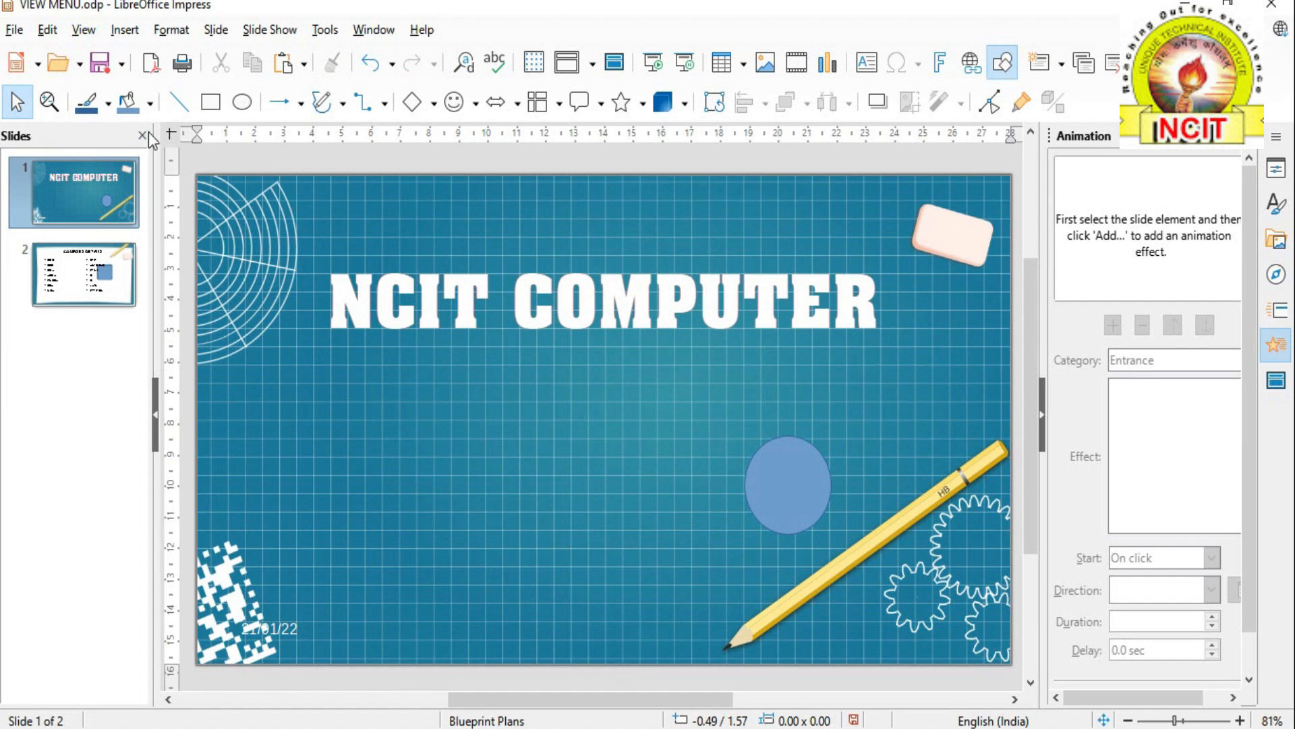
left_click(86, 32)
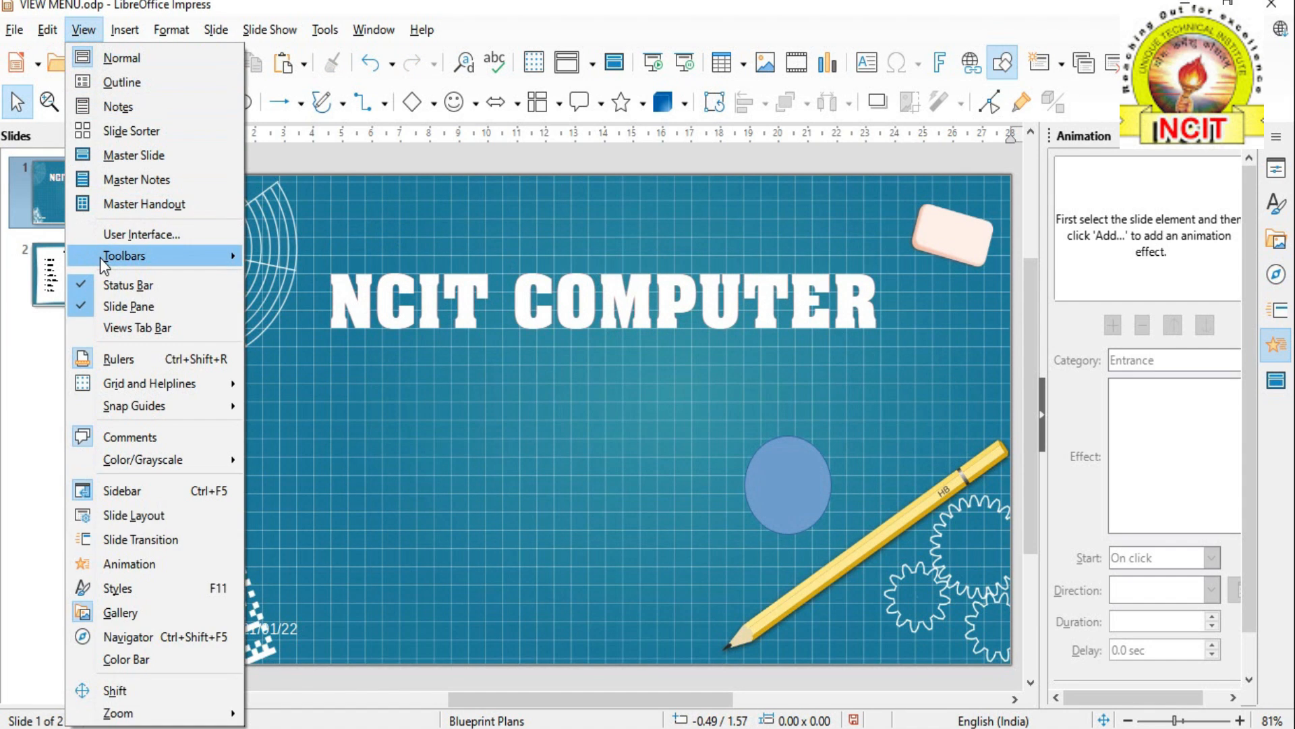
mouse_move(100, 257)
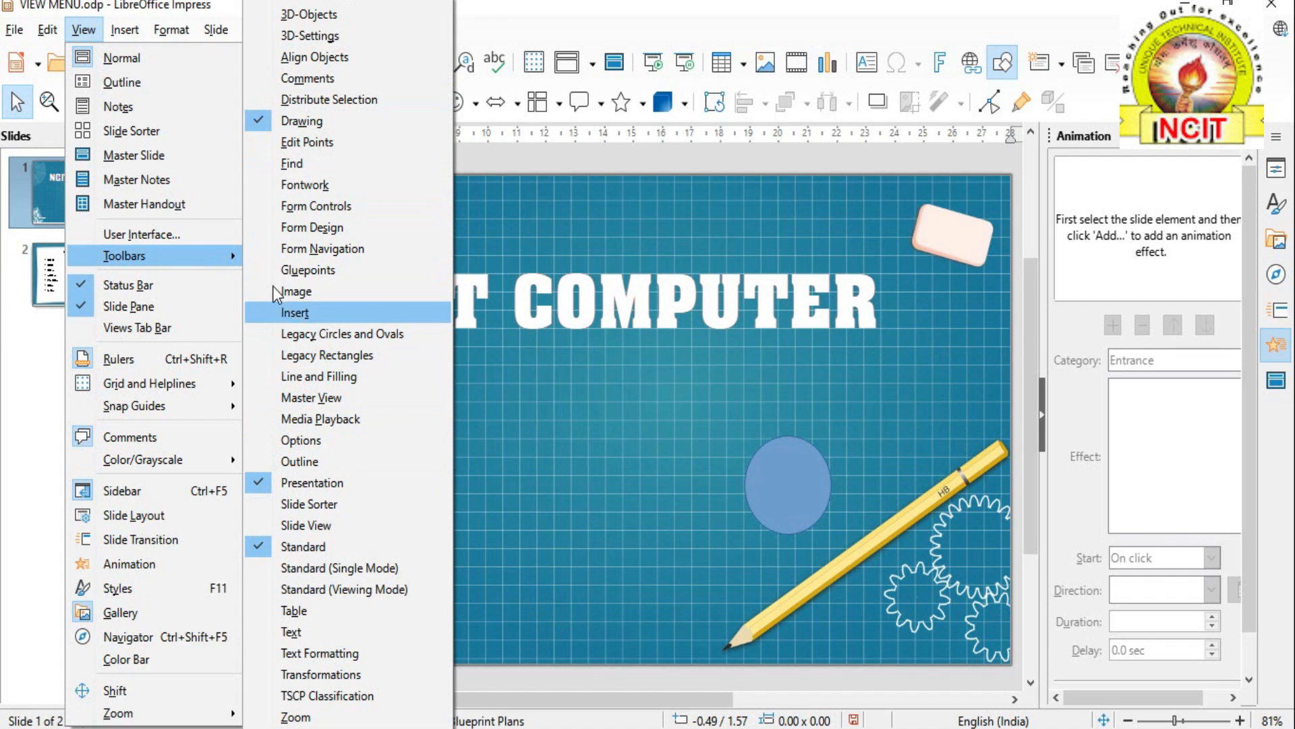
left_click(260, 127)
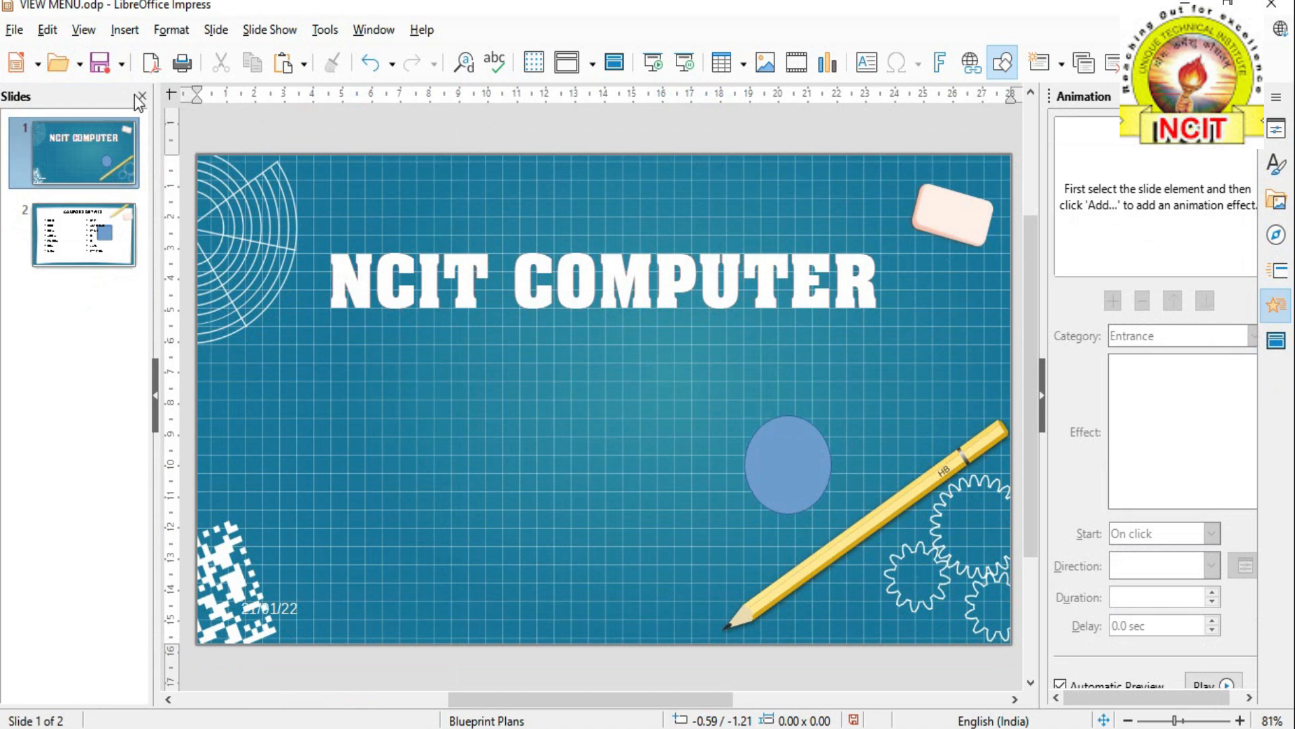
left_click(75, 31)
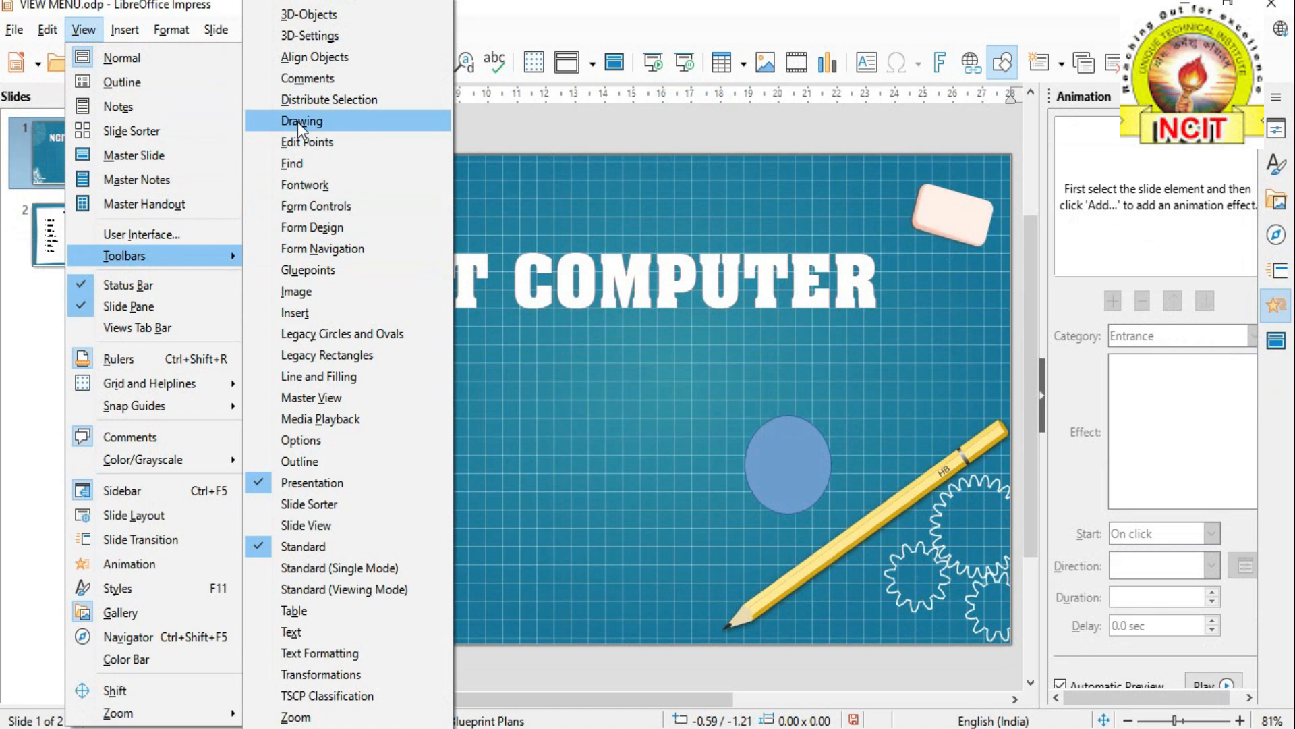
left_click(298, 122)
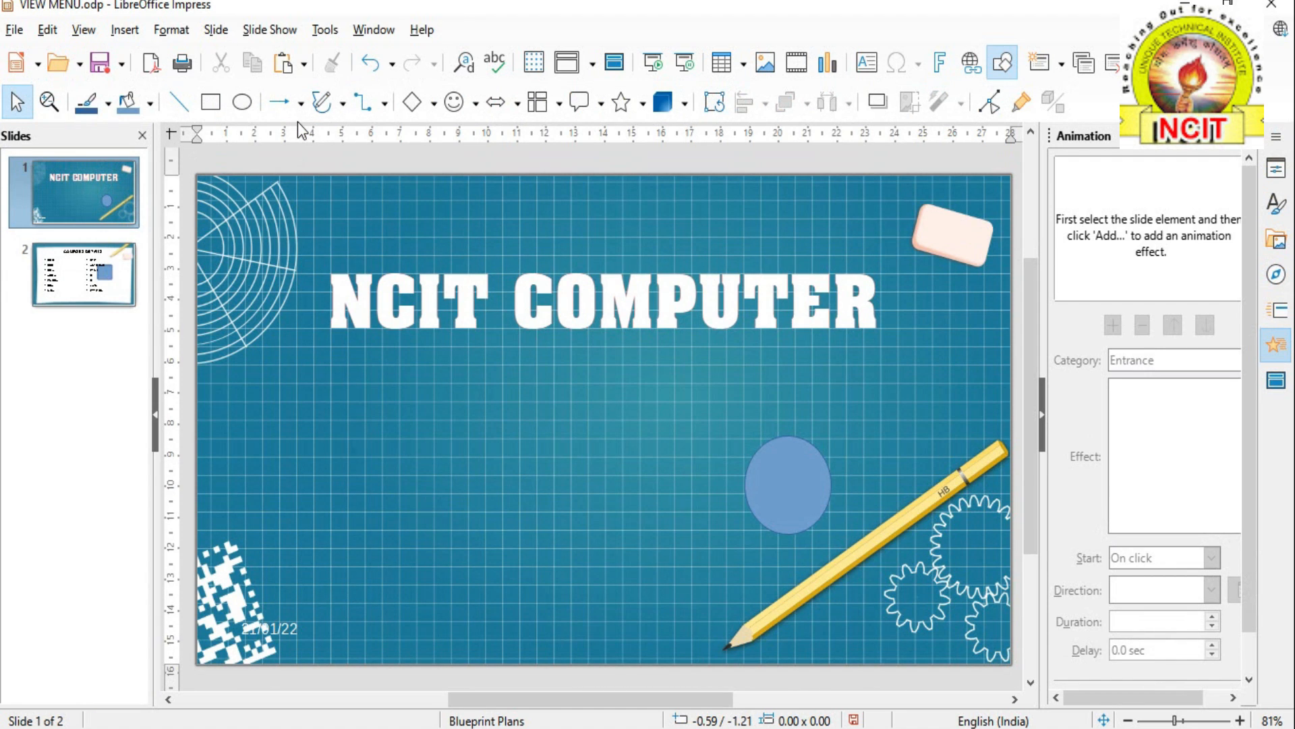
Step: Hide the status bar and show it again
left_click(84, 31)
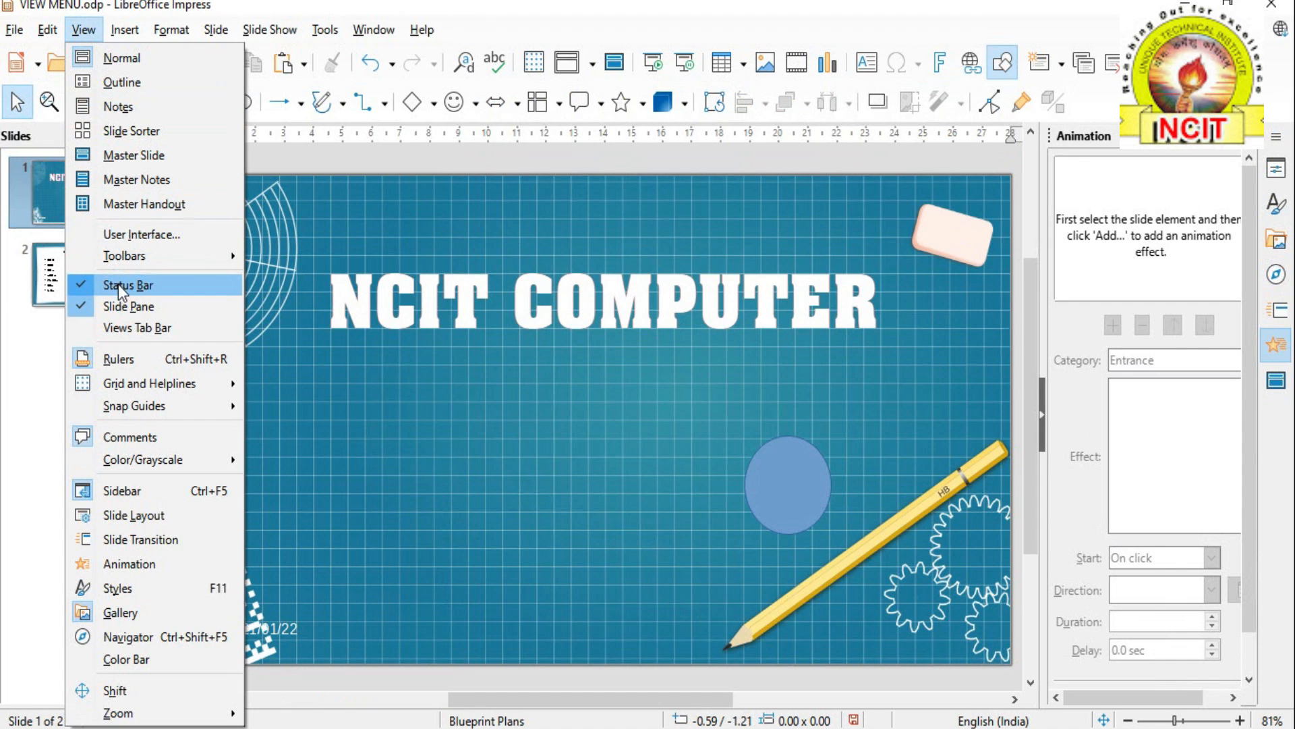
left_click(389, 681)
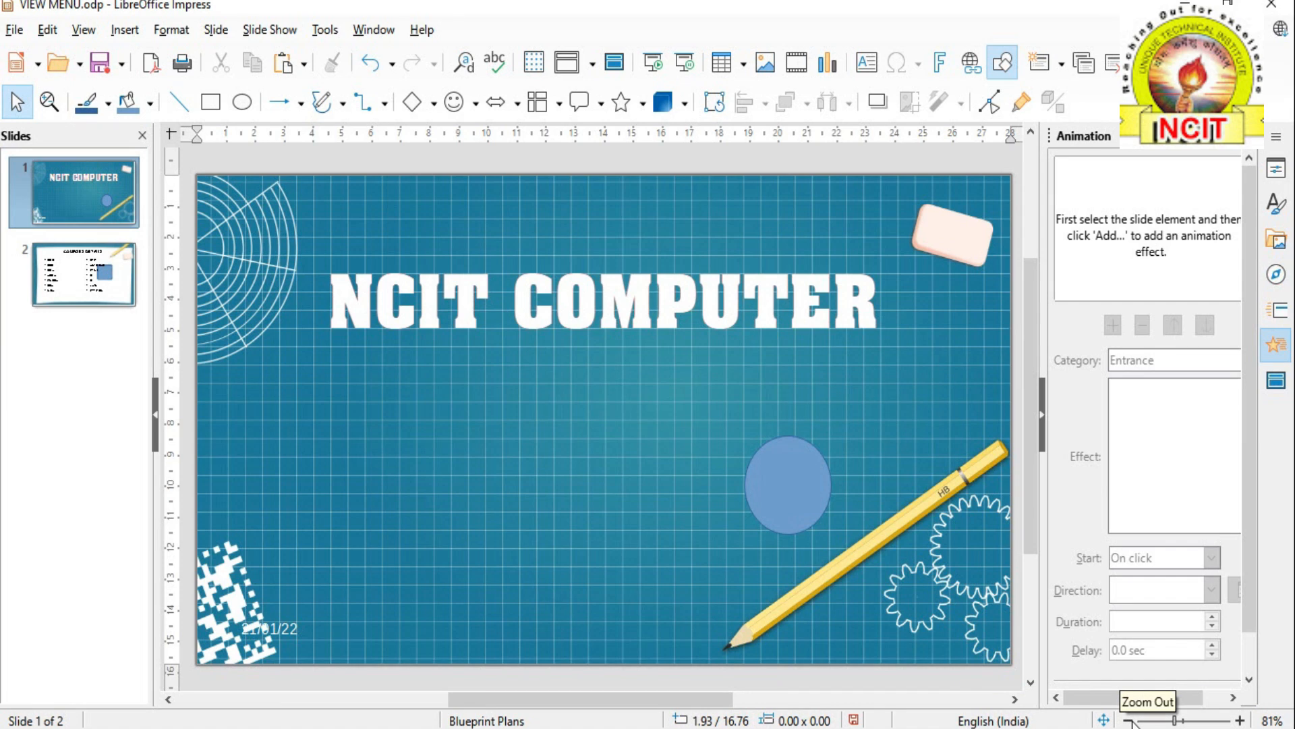
left_click(90, 30)
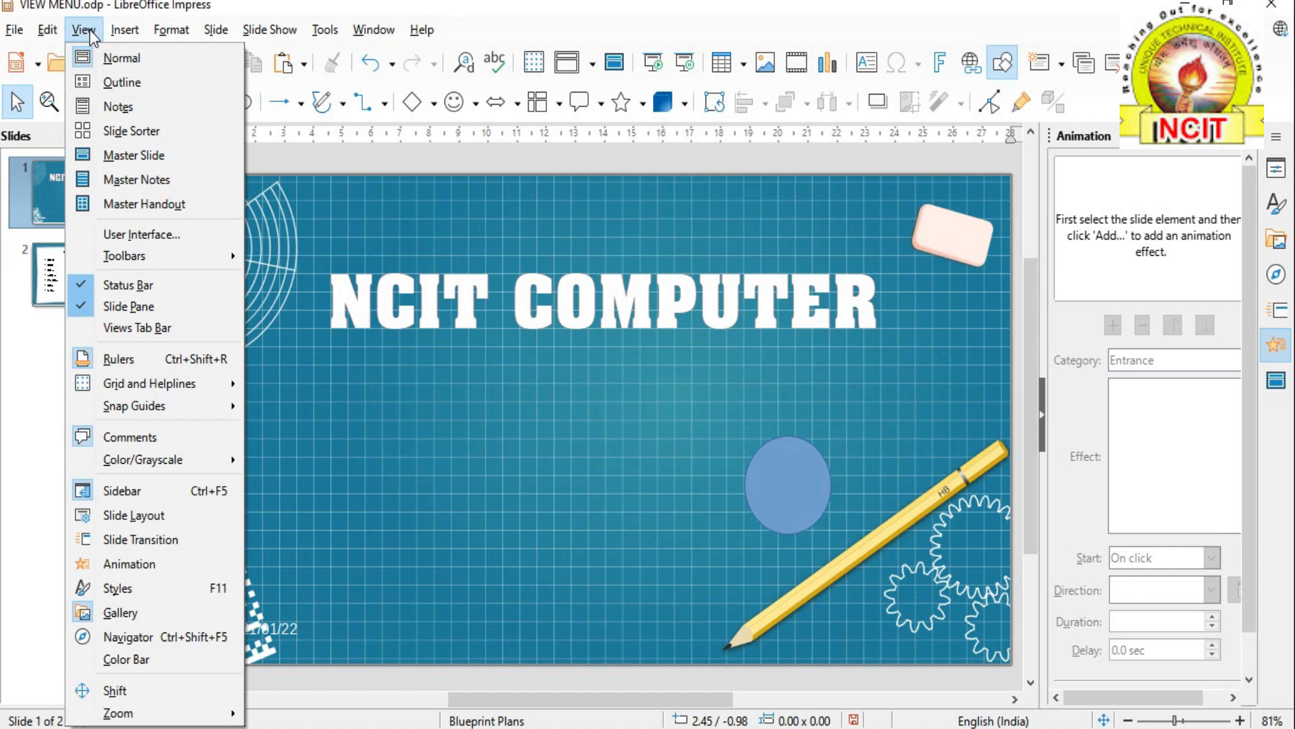
left_click(113, 285)
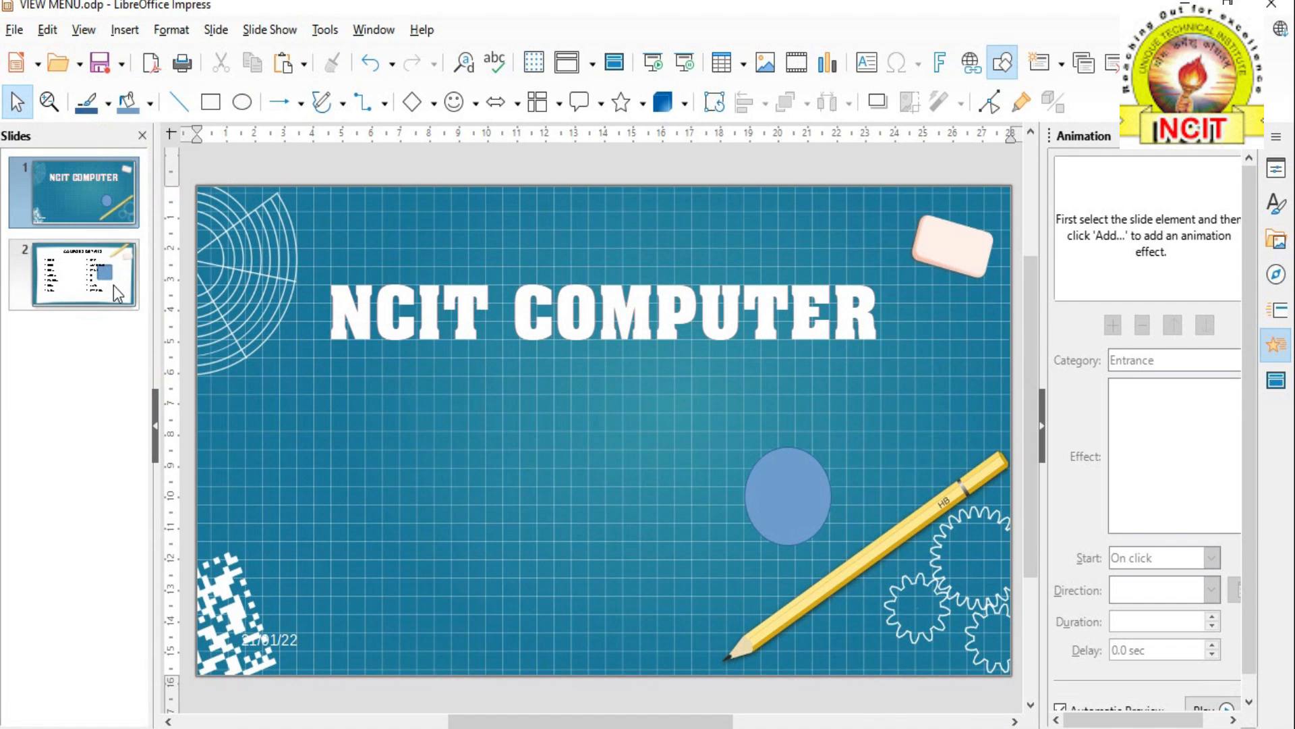
left_click(74, 31)
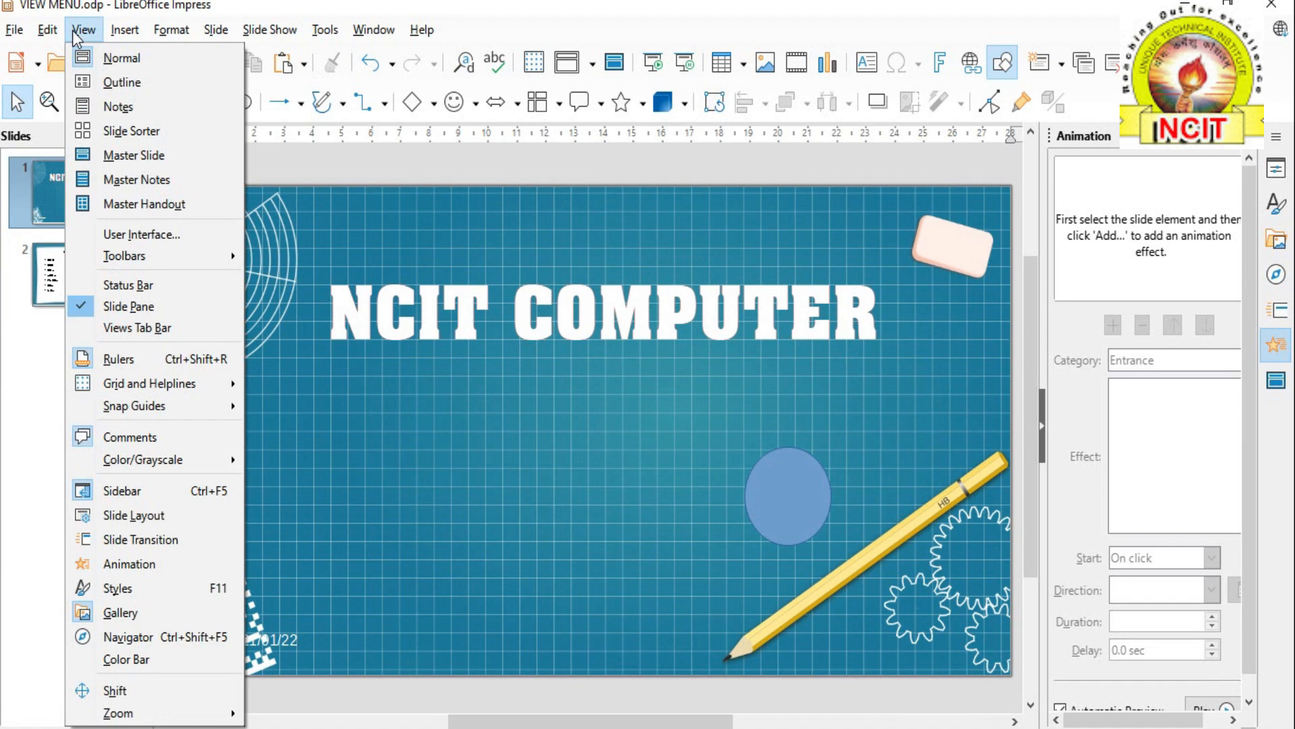
left_click(108, 286)
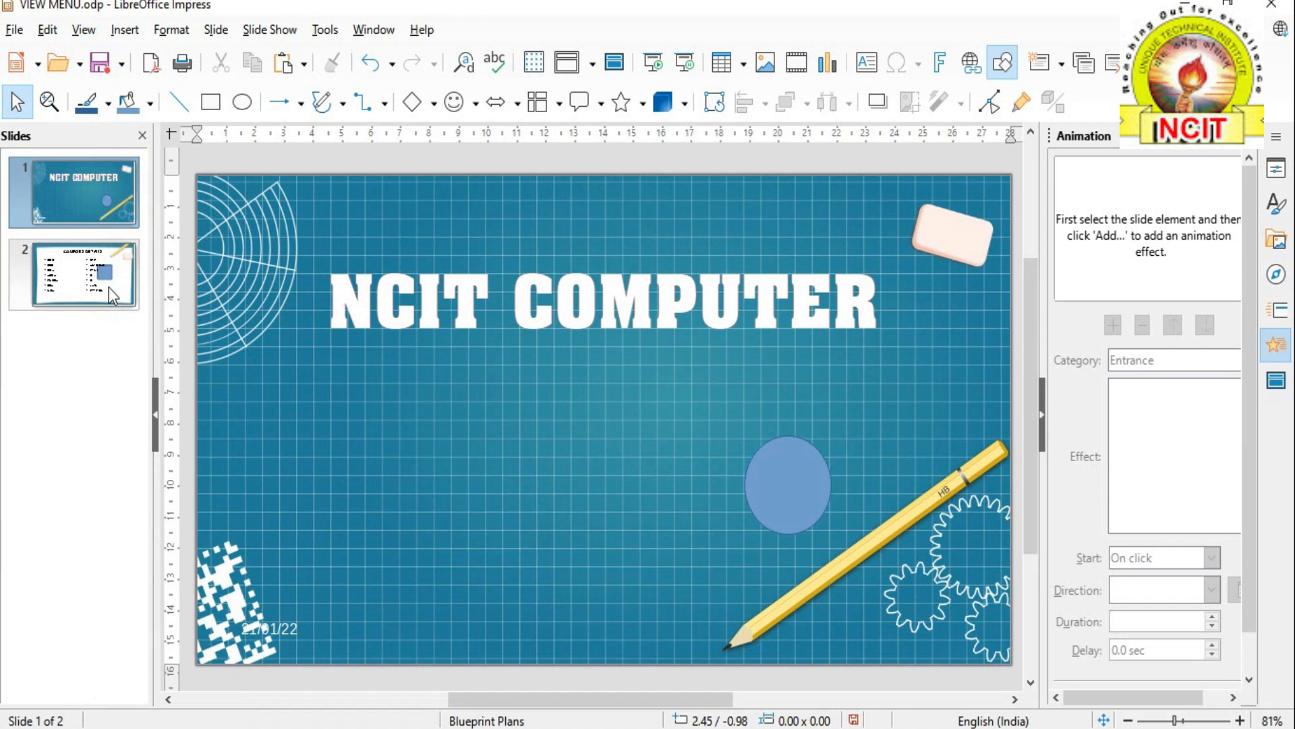
Step: Hide the slide pane and show it again
left_click(84, 30)
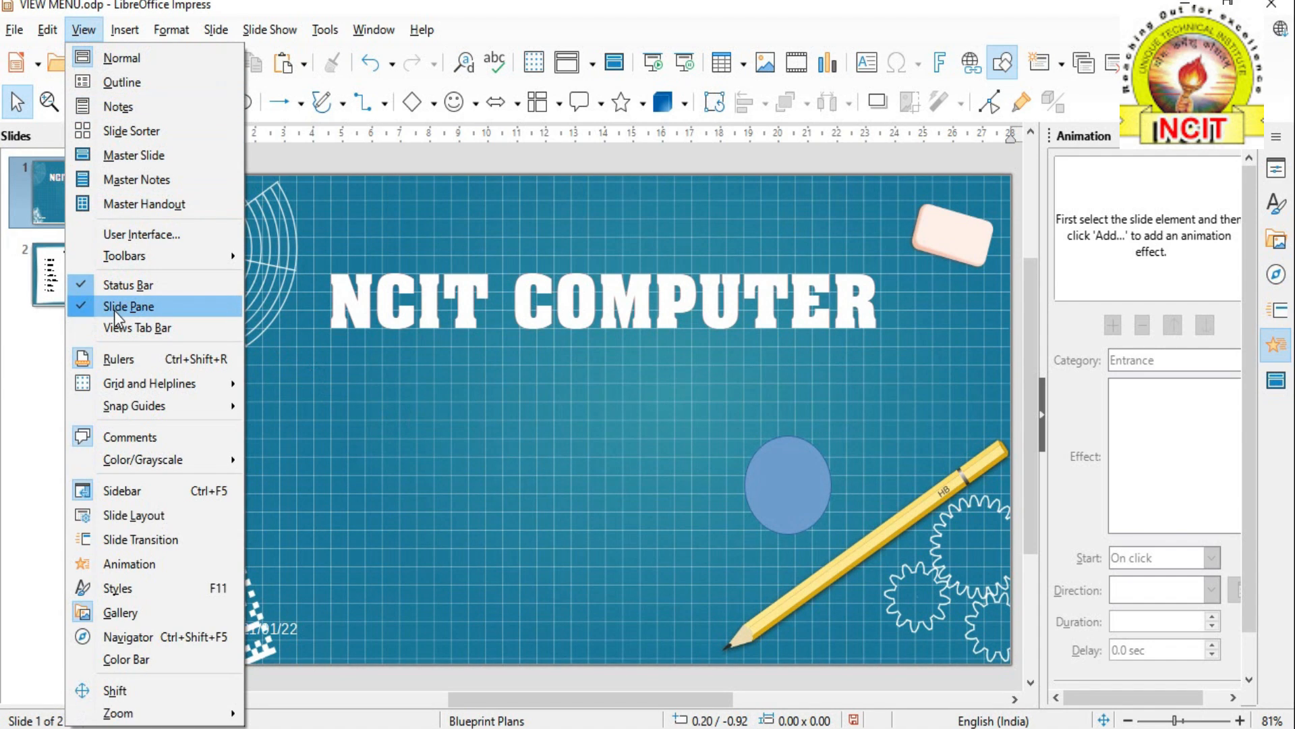
left_click(347, 391)
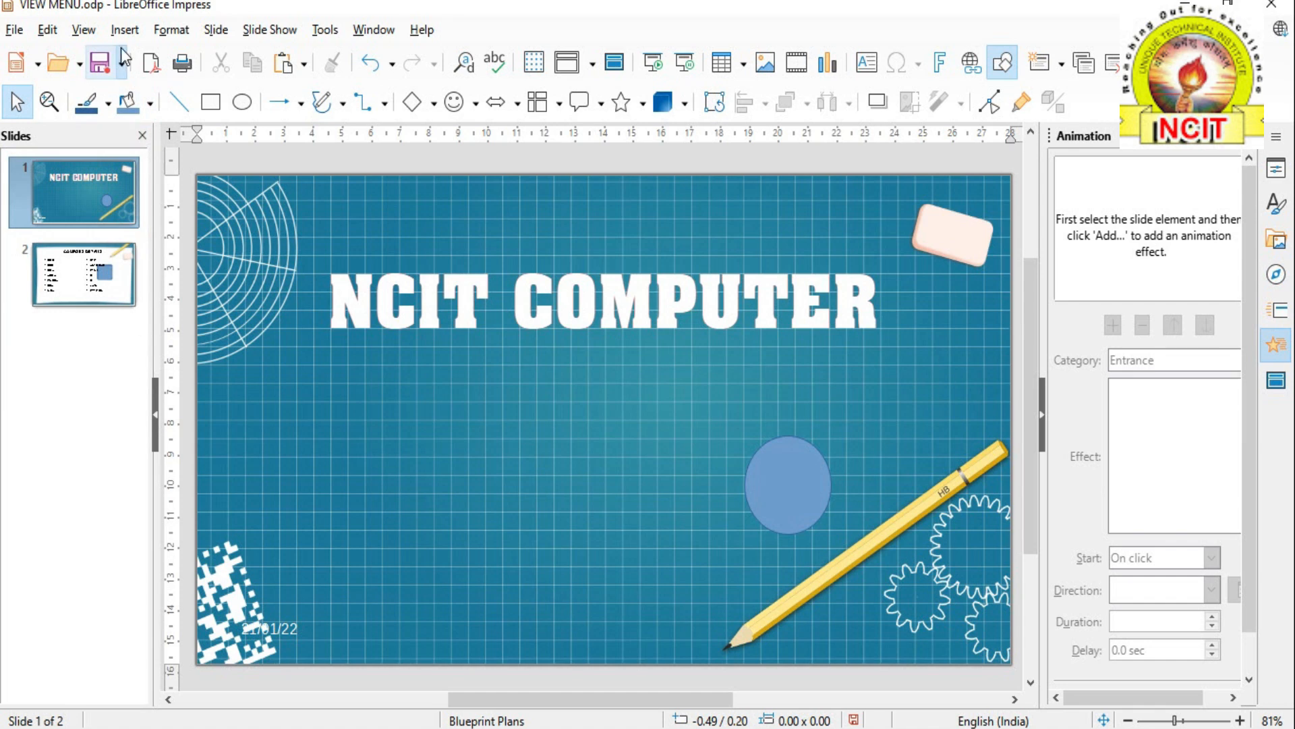
left_click(84, 30)
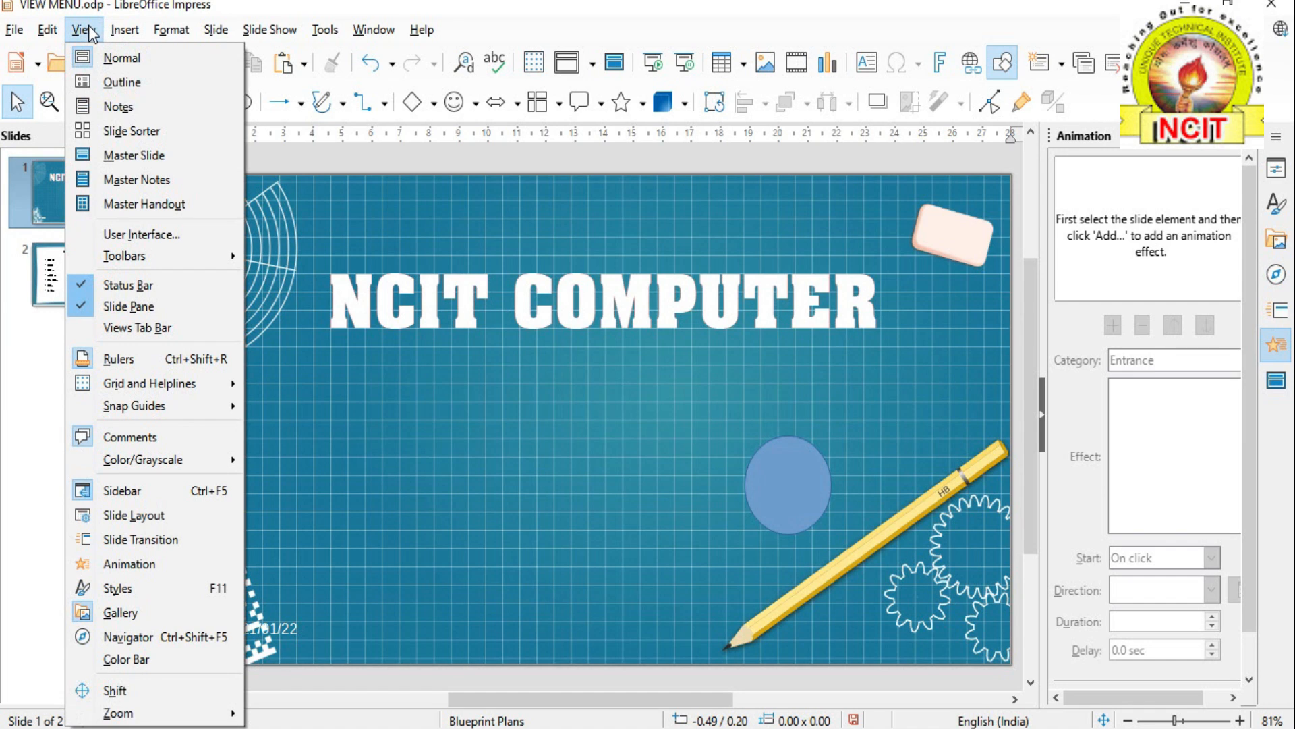
left_click(119, 311)
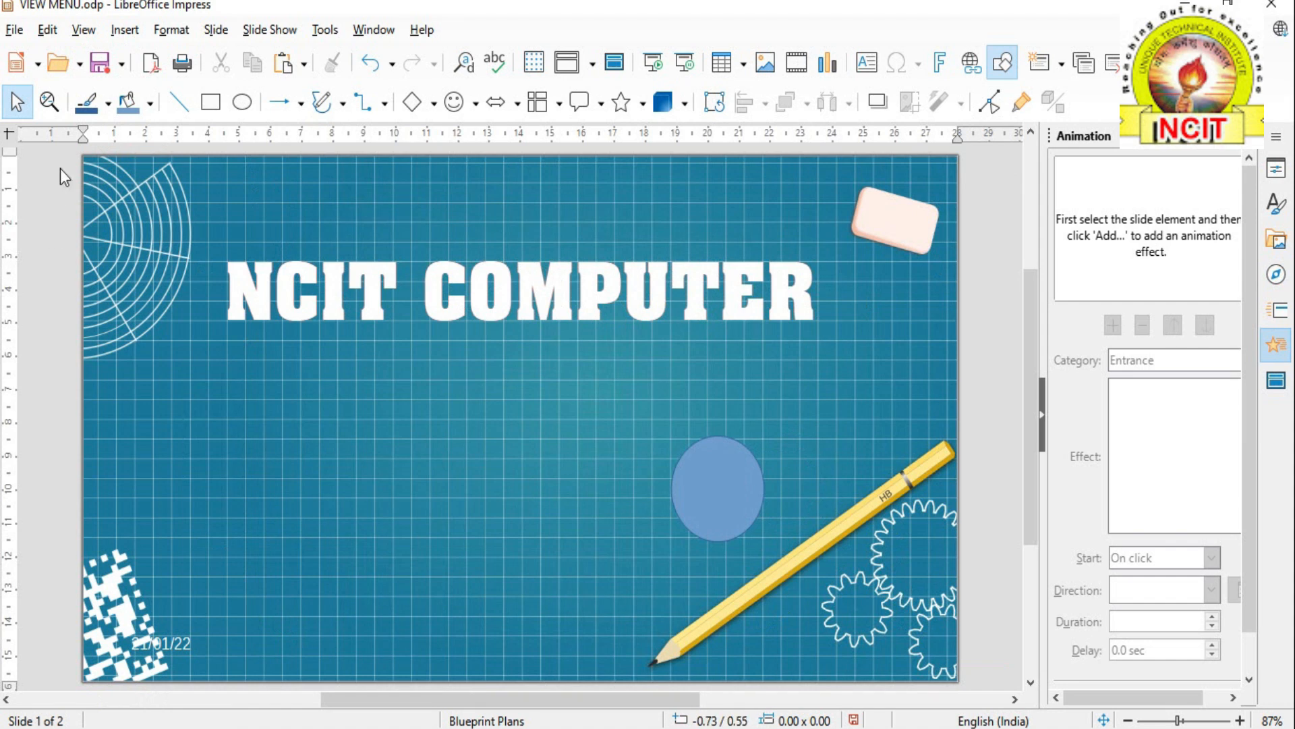
left_click(83, 32)
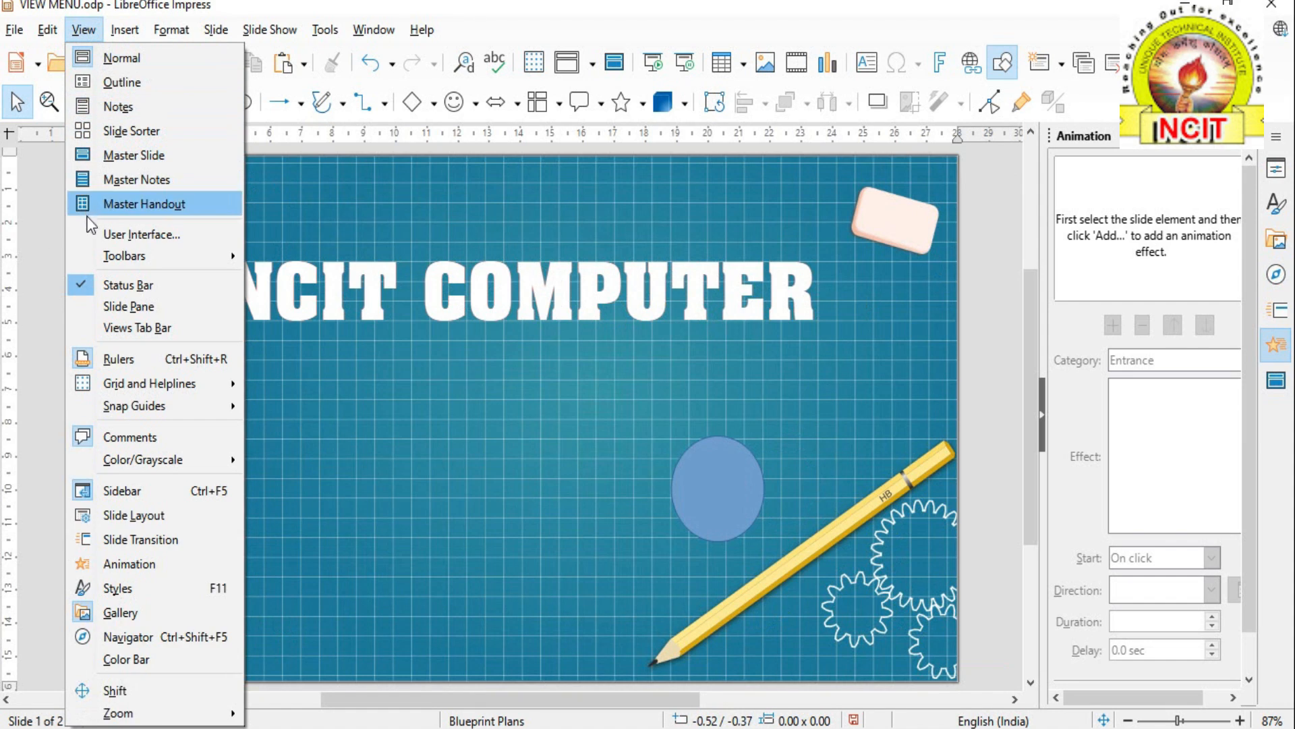
left_click(104, 307)
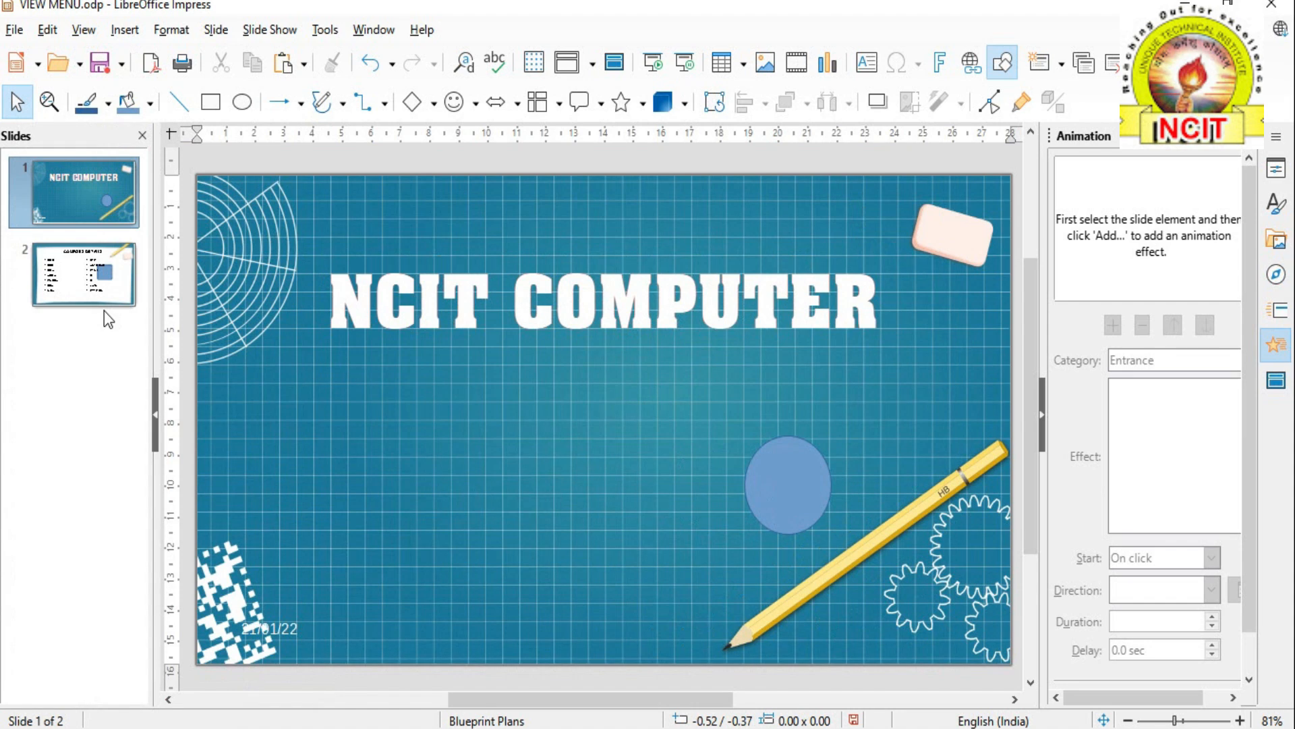
Step: Hide the rulers around the slide and show them again
left_click(89, 29)
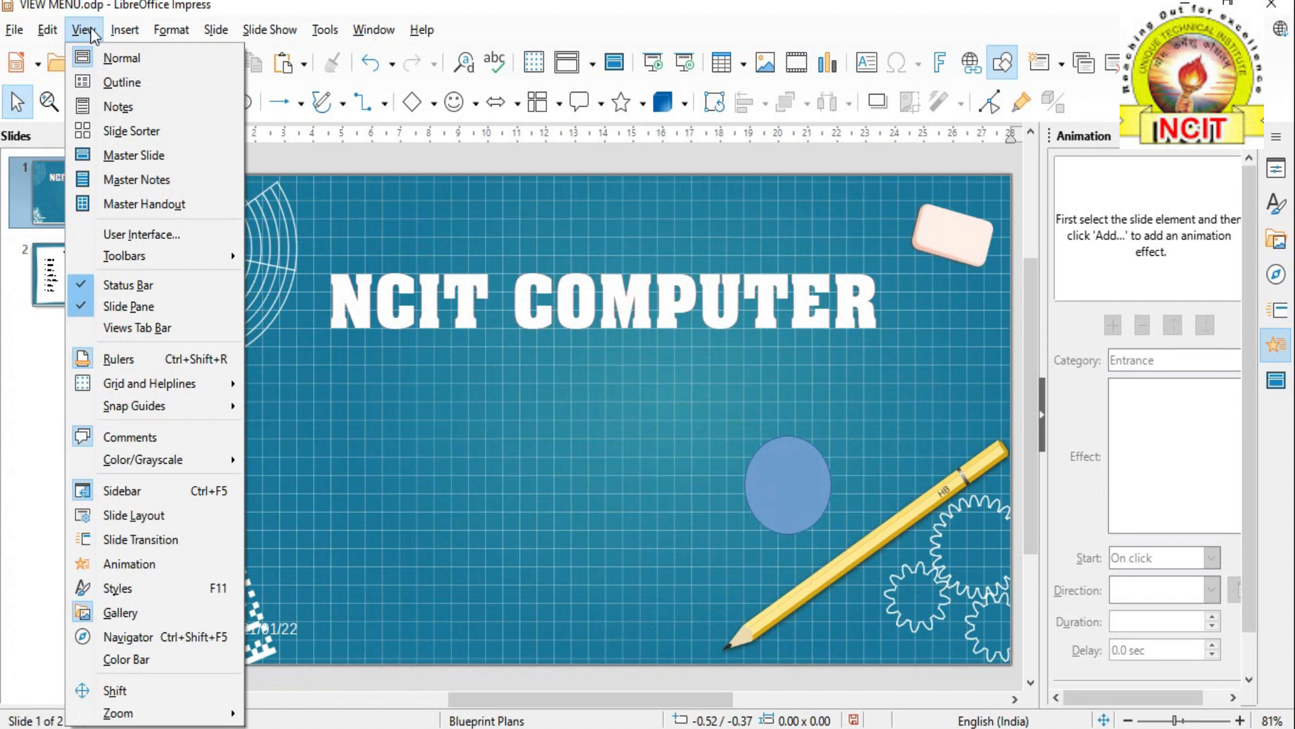
left_click(136, 361)
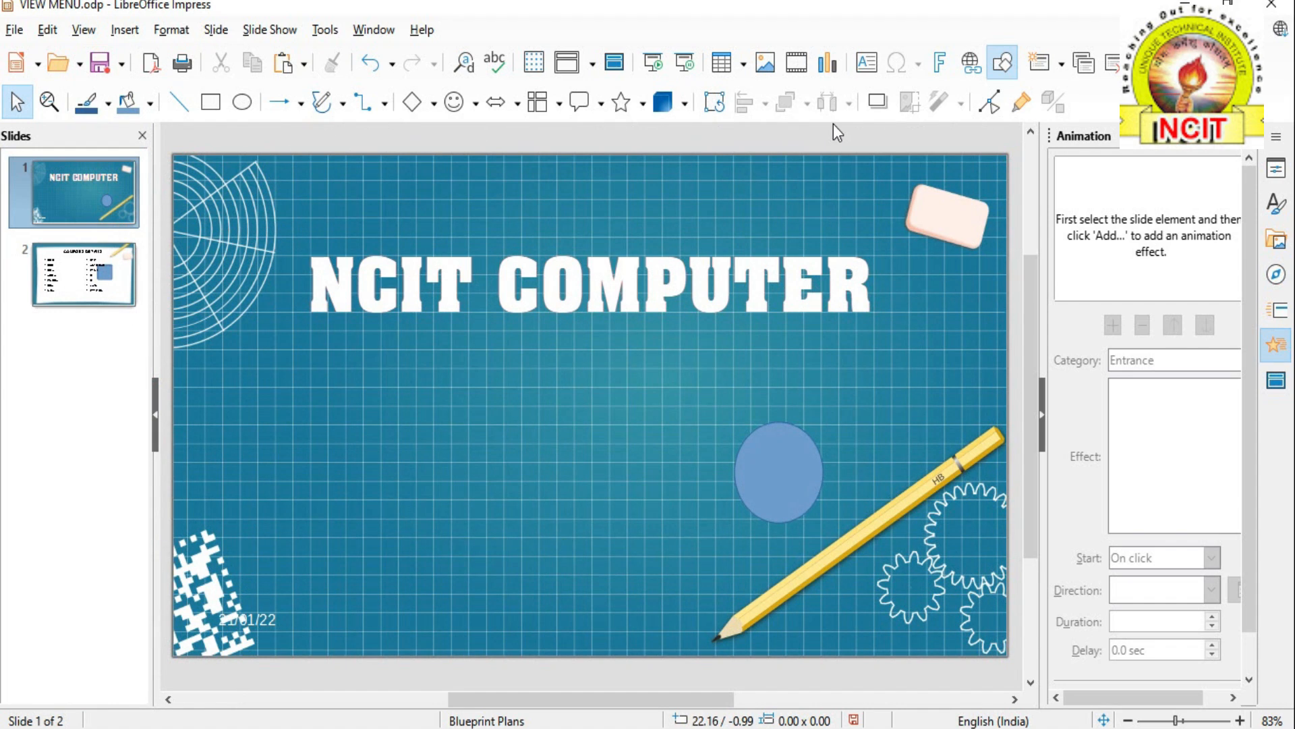
left_click(75, 31)
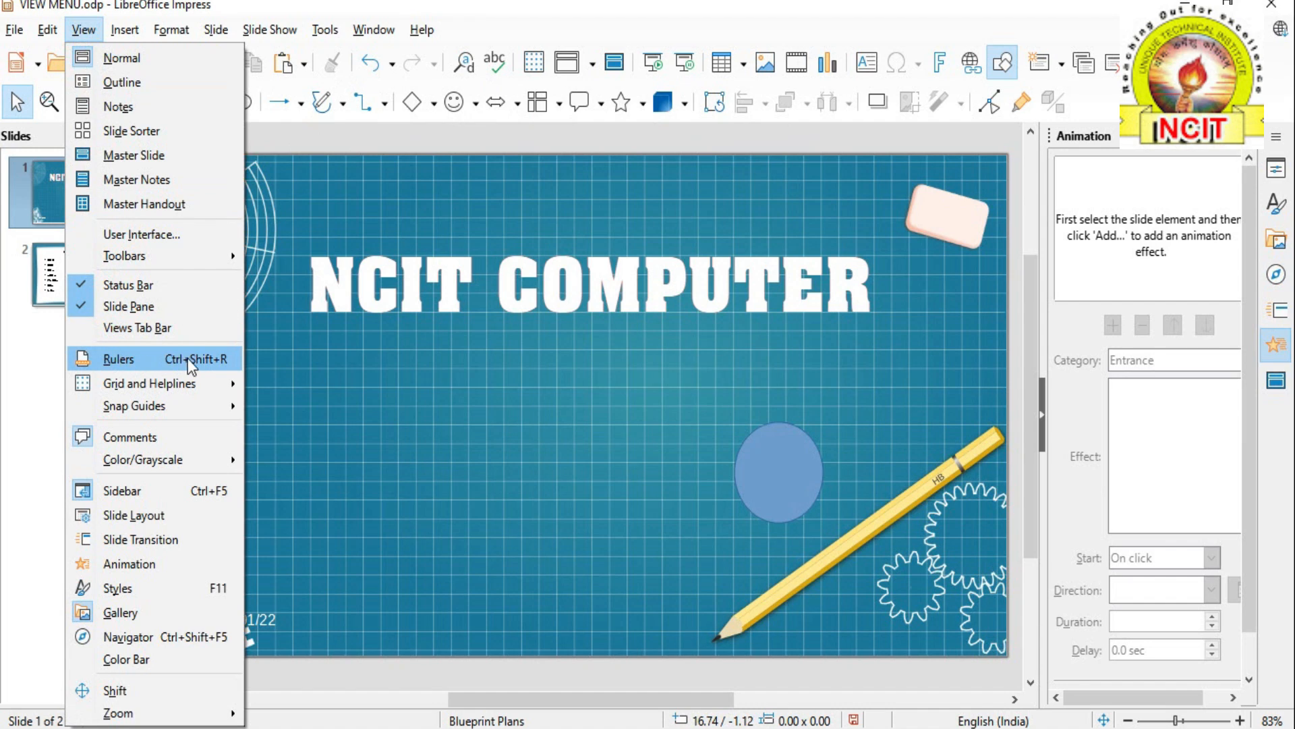
left_click(142, 359)
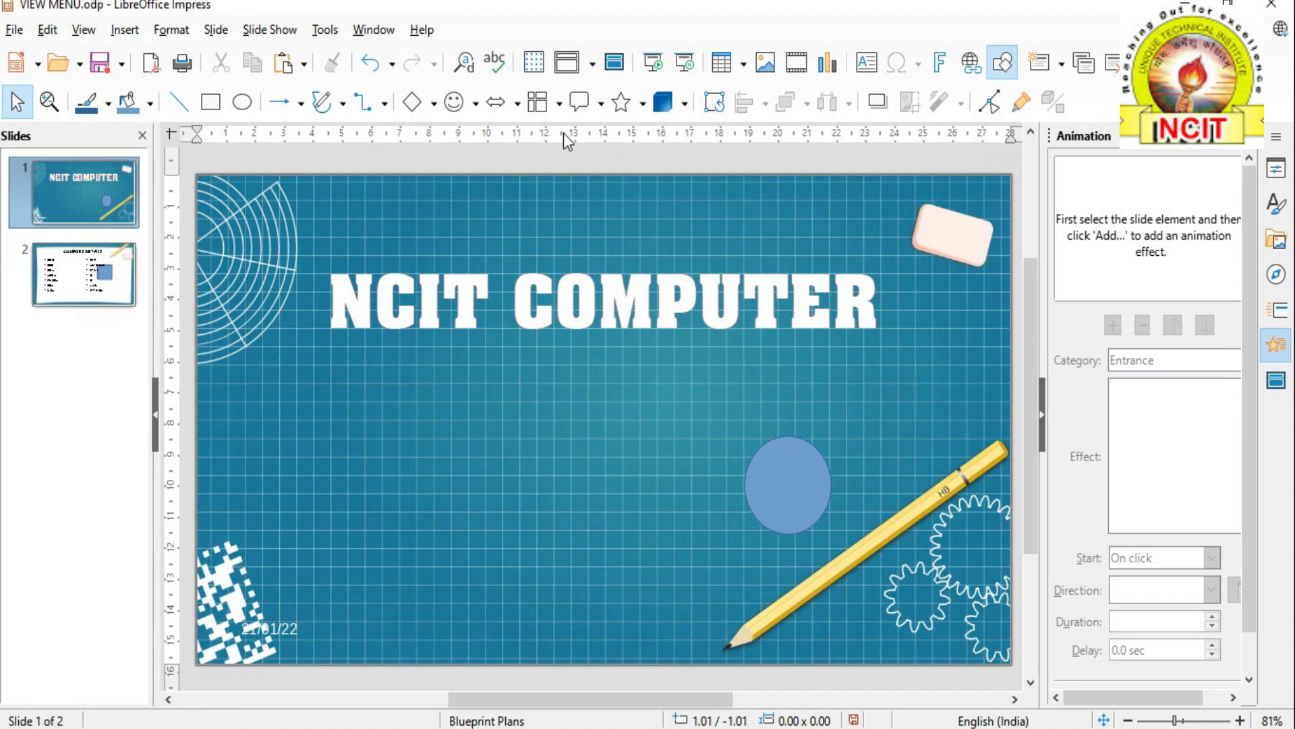
Step: Display the grid and switch to the COURSES DETAILS slide
left_click(85, 34)
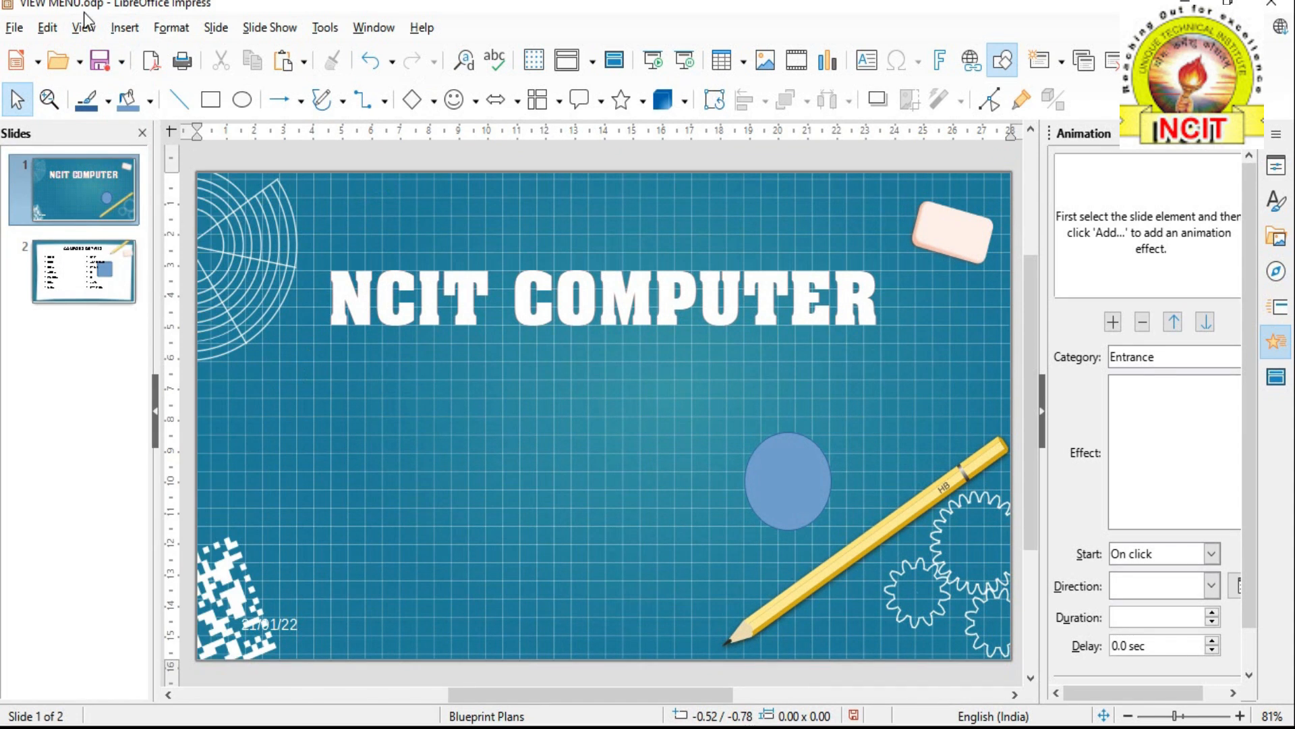
left_click(84, 30)
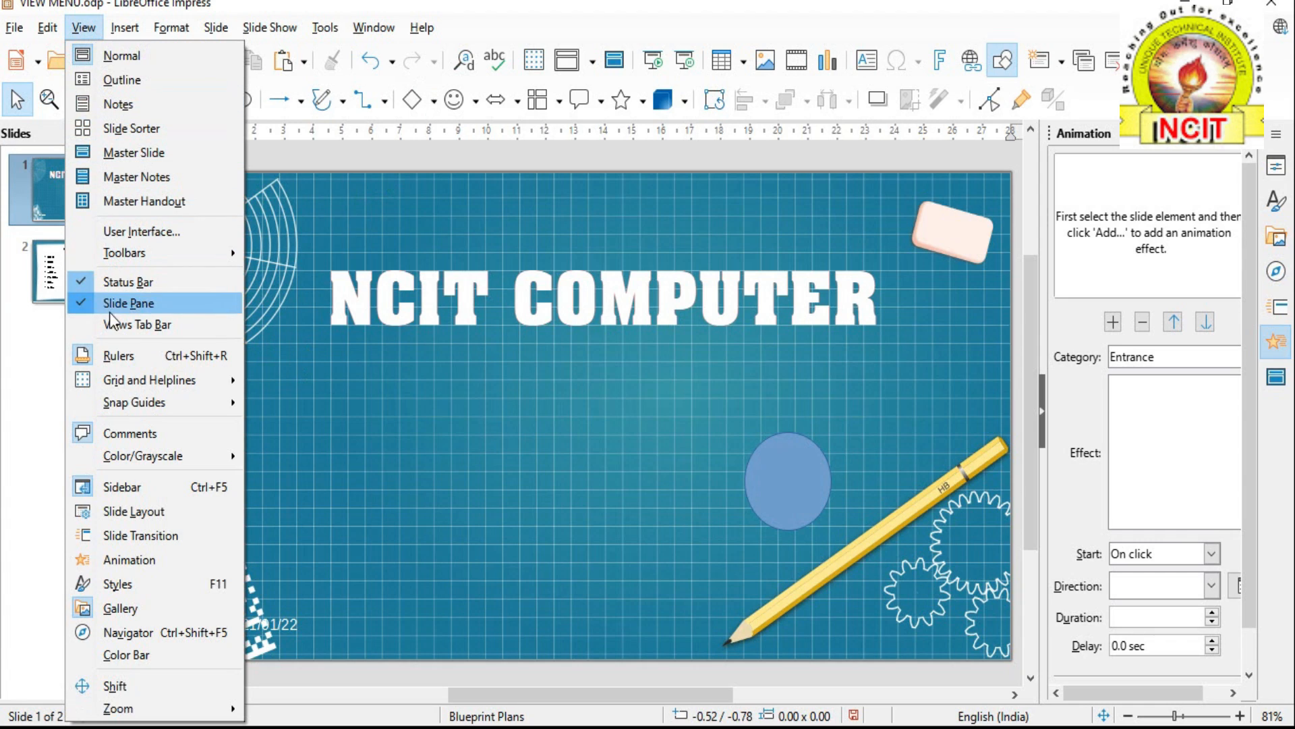
mouse_move(119, 381)
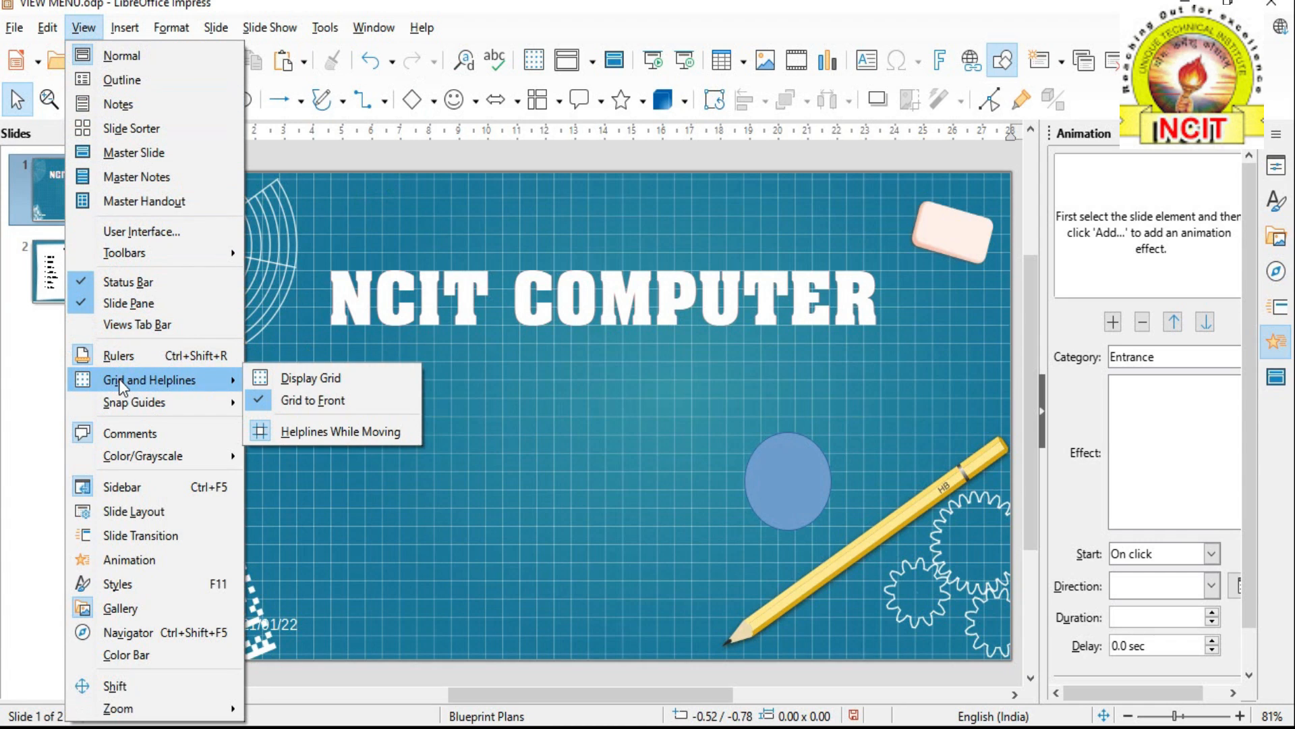
left_click(298, 377)
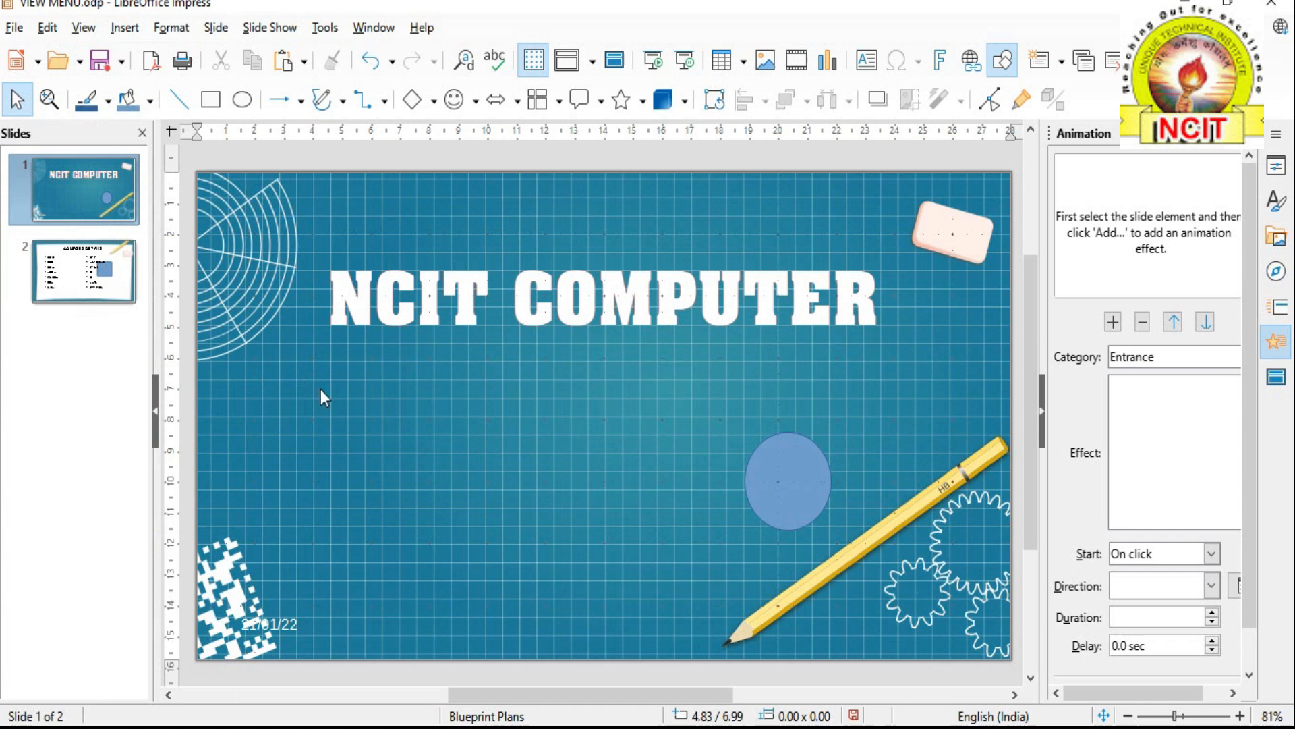
left_click(83, 282)
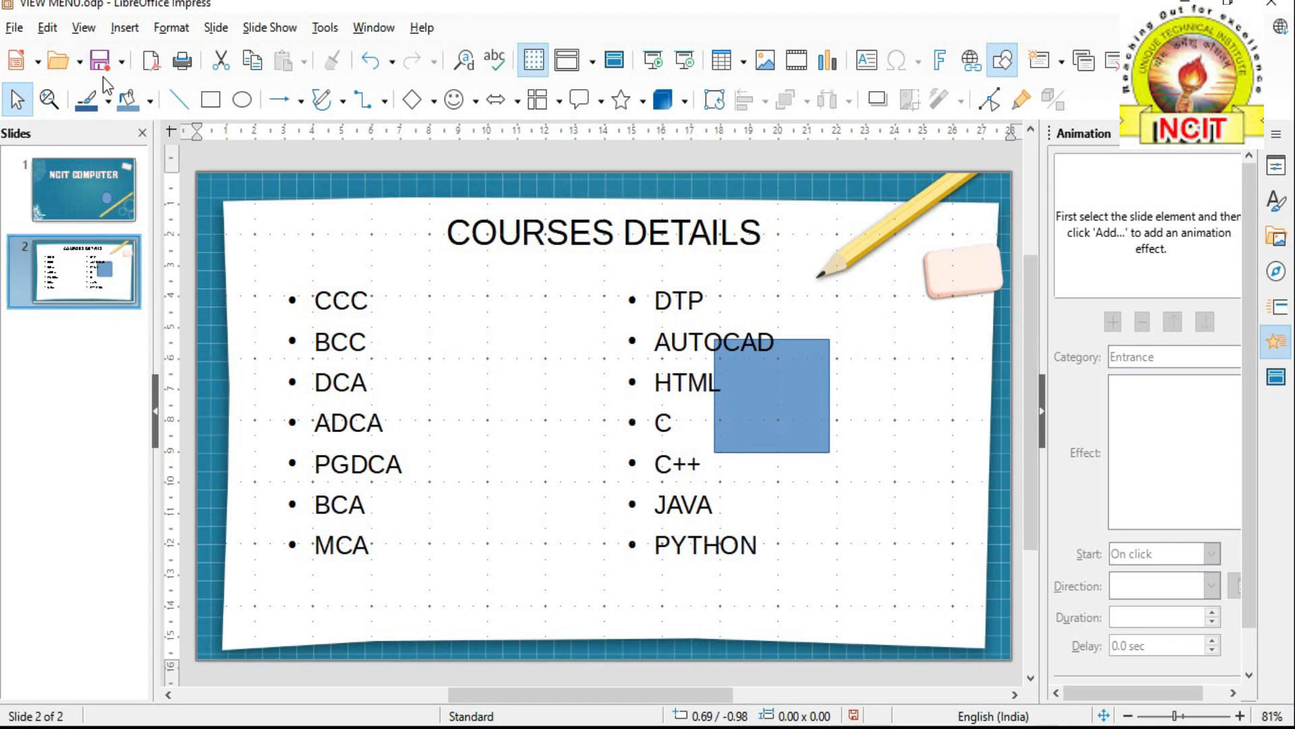
Step: Hide the grid on the COURSES DETAILS slide and display it again
left_click(83, 27)
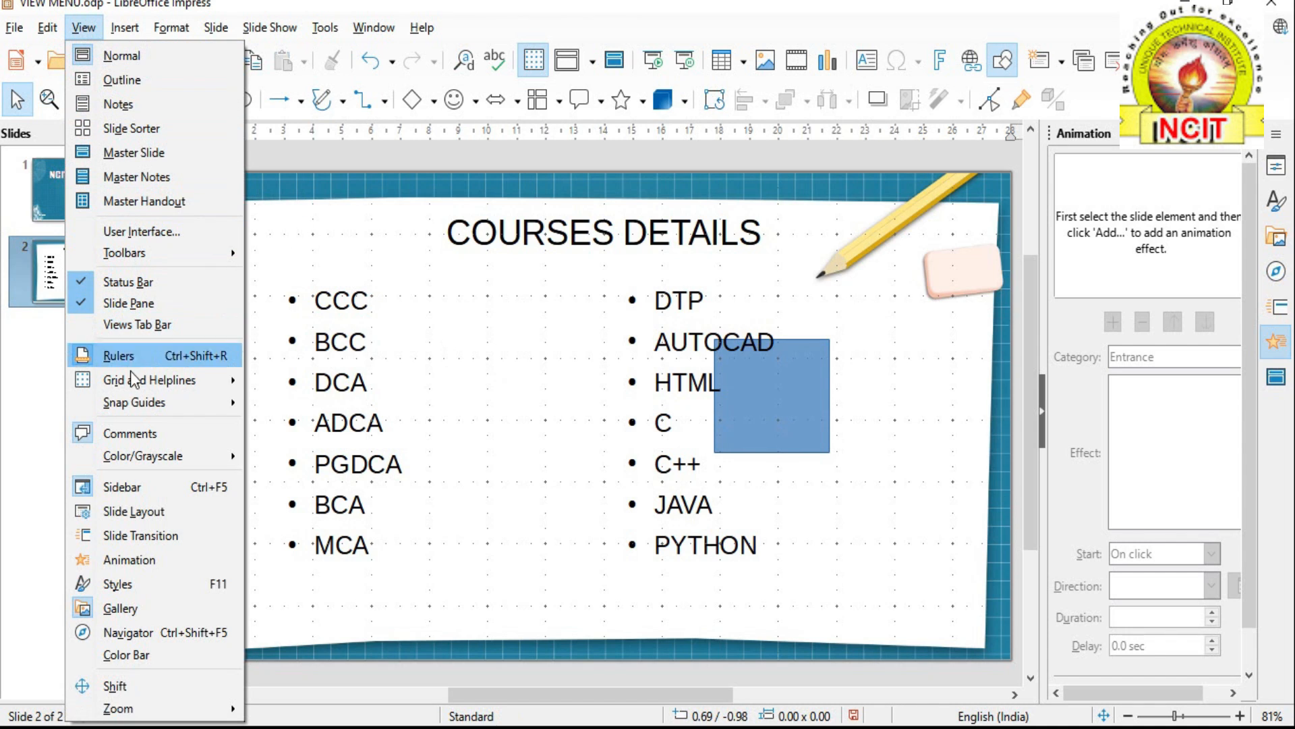
left_click(297, 386)
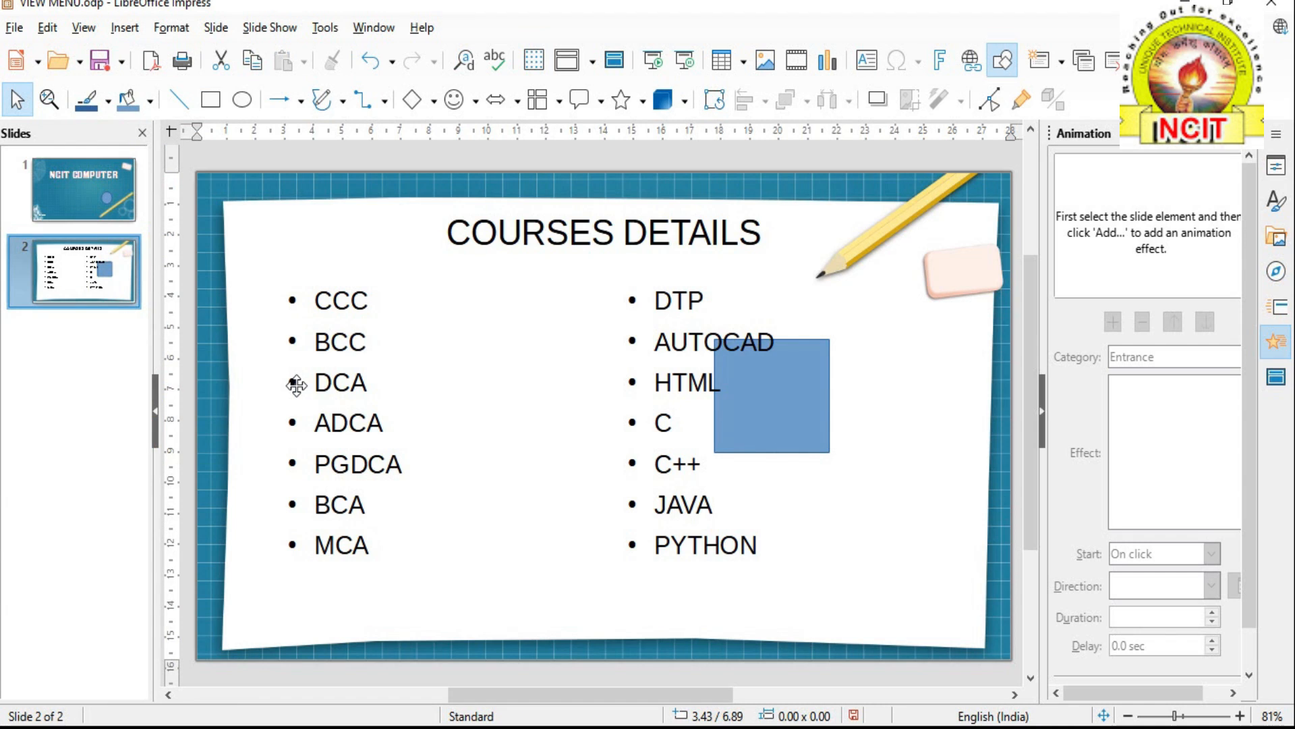
left_click(84, 27)
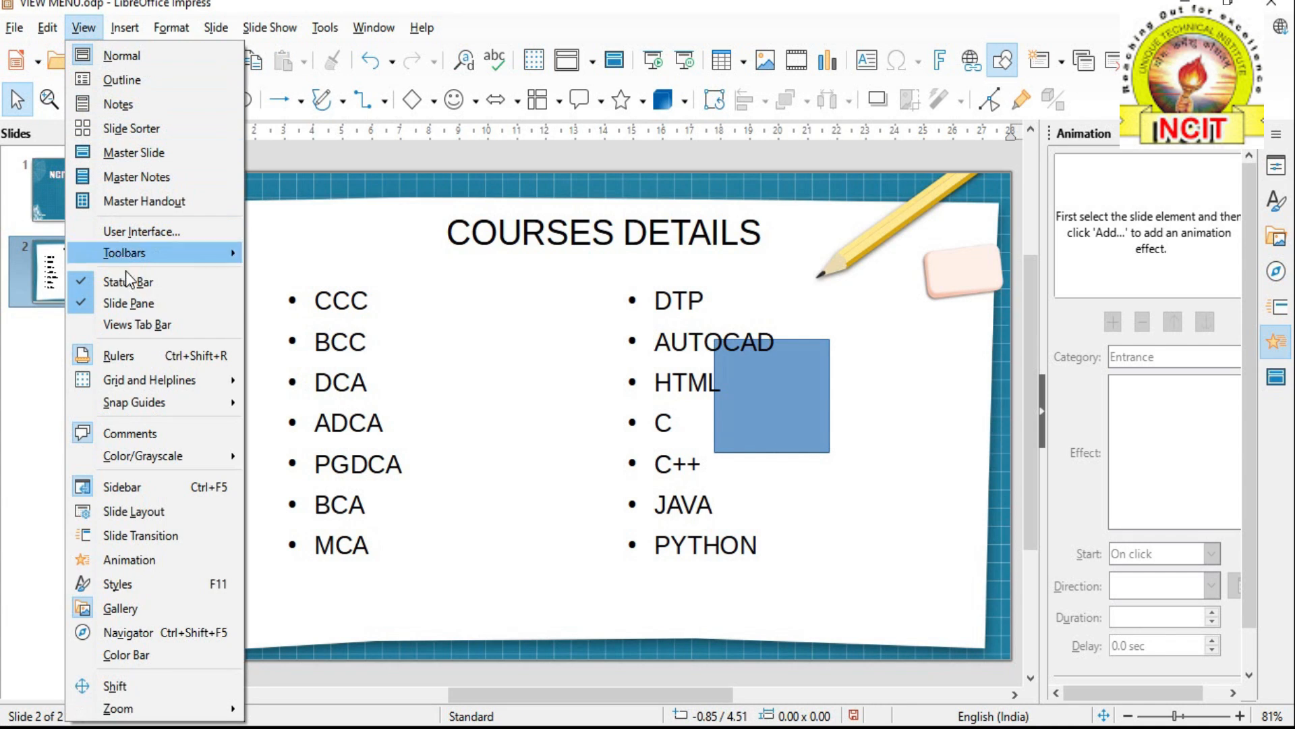
mouse_move(204, 376)
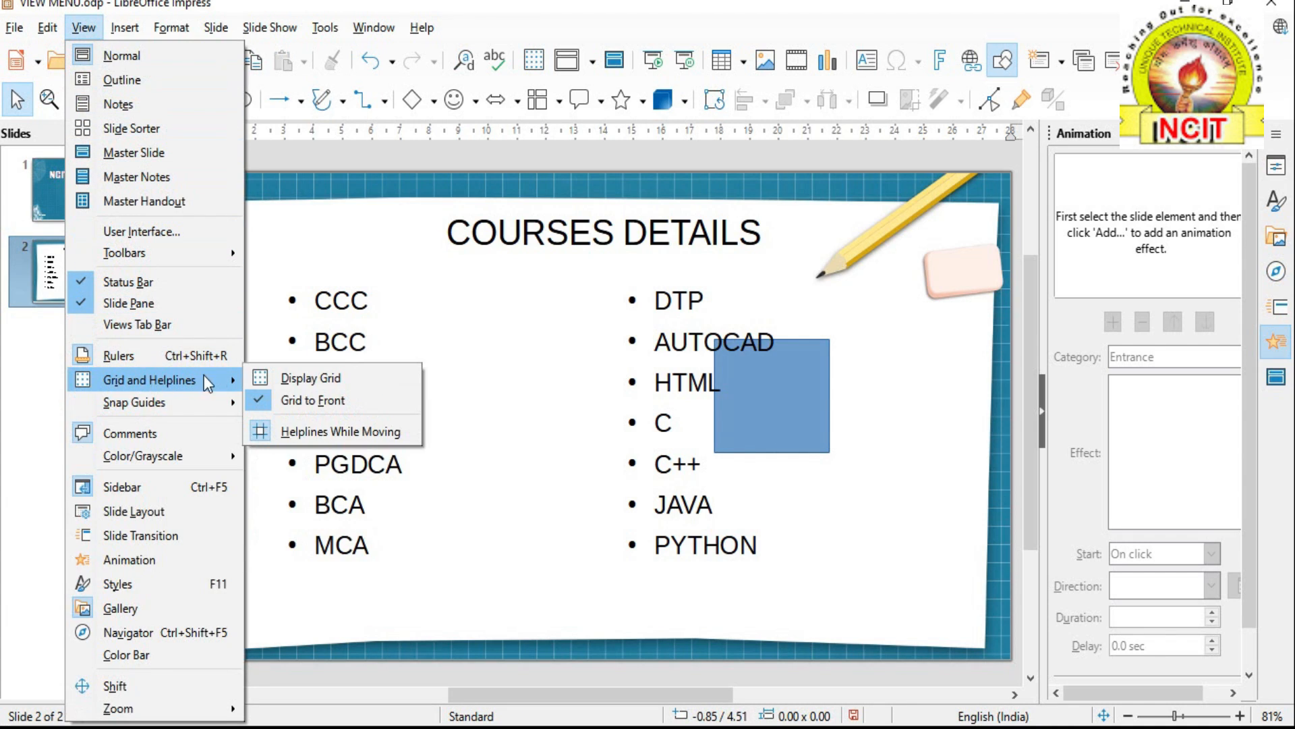
left_click(285, 374)
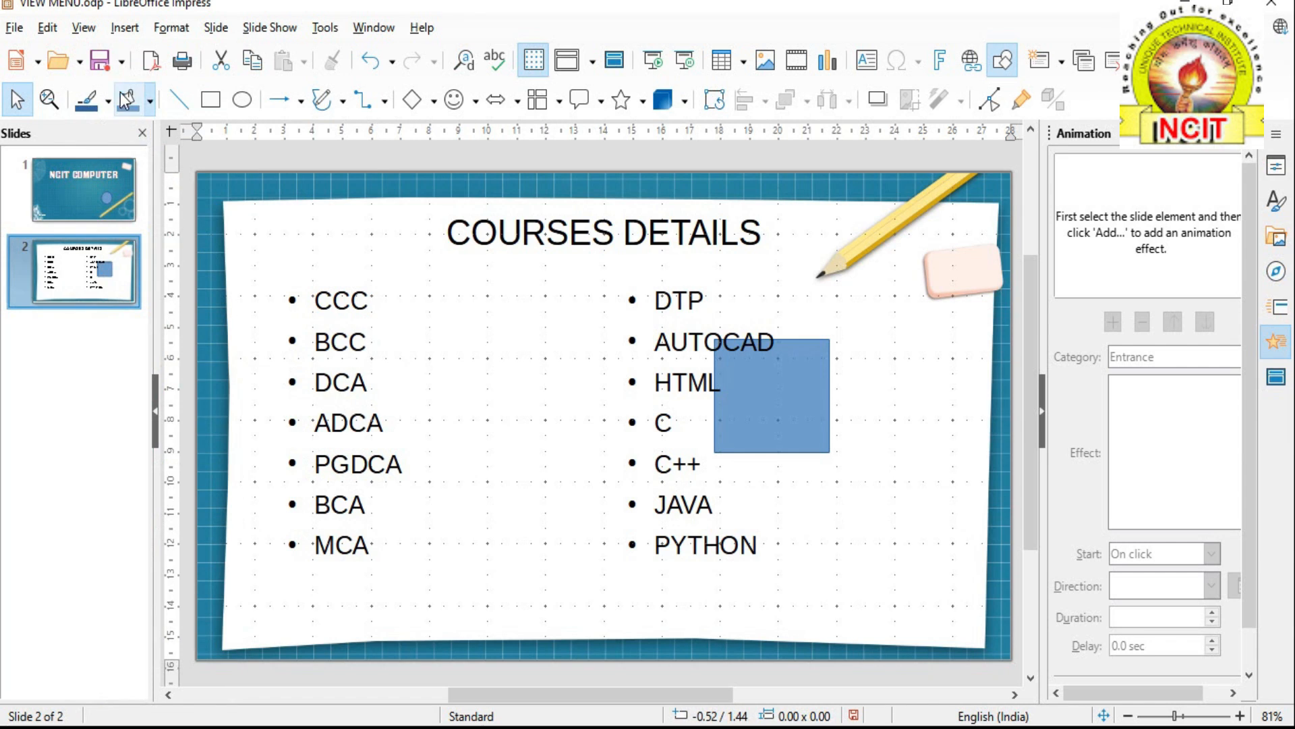
Step: Draw an ellipse beside the ADCA entry of the first course list on the COURSES DETAILS slide
left_click(82, 31)
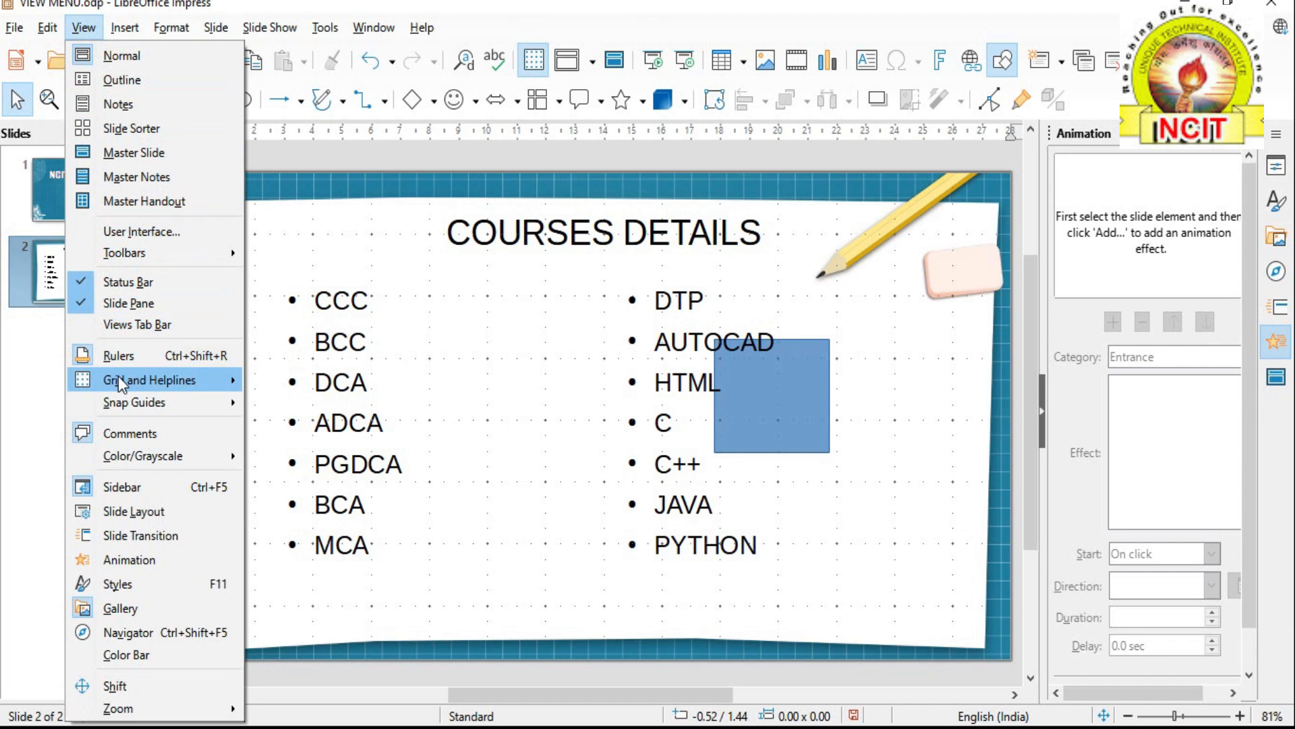
mouse_move(119, 377)
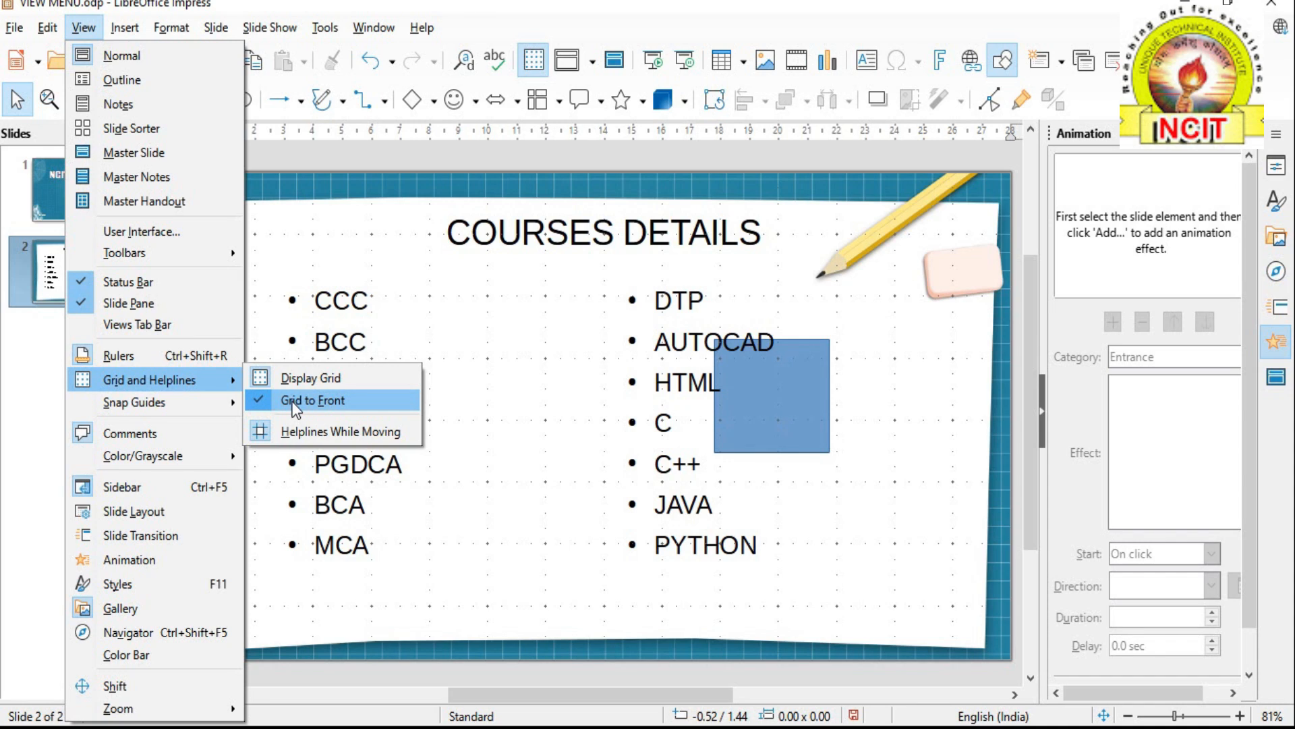
left_click(532, 431)
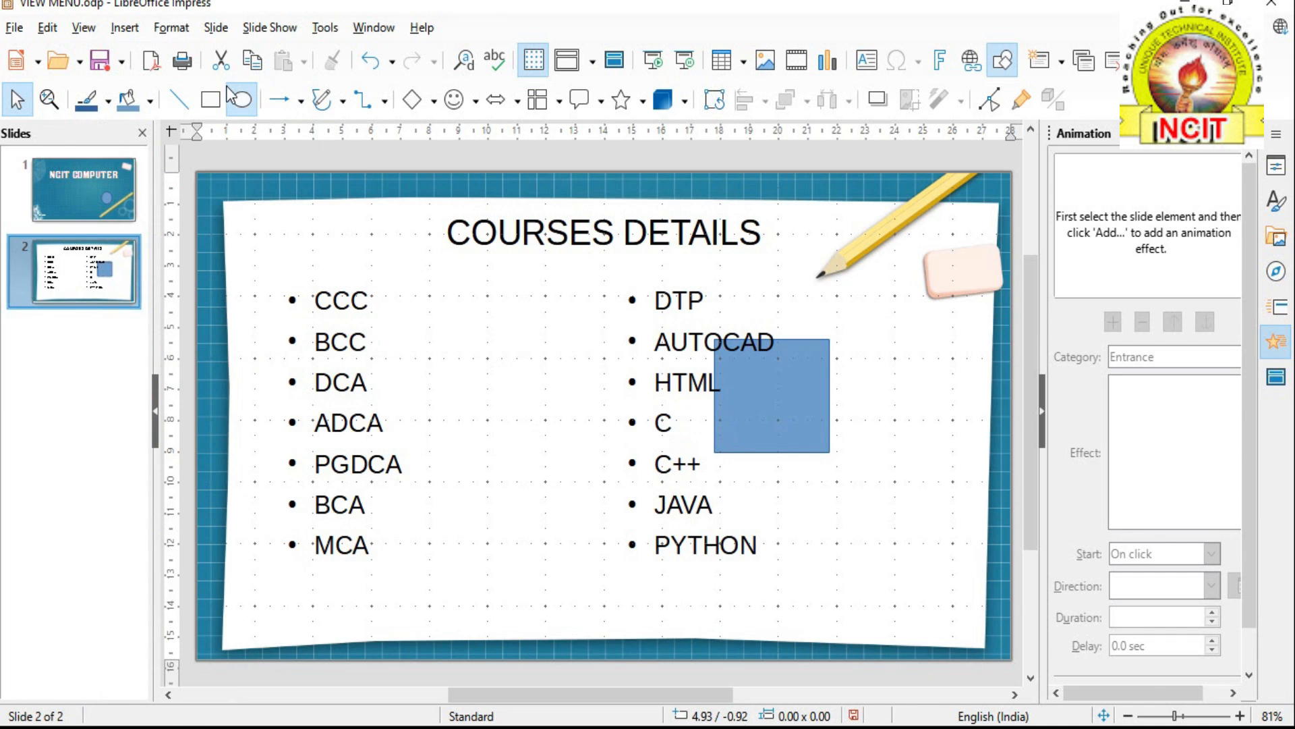
left_click(242, 101)
left_click_drag(440, 374, 535, 477)
left_click(491, 429)
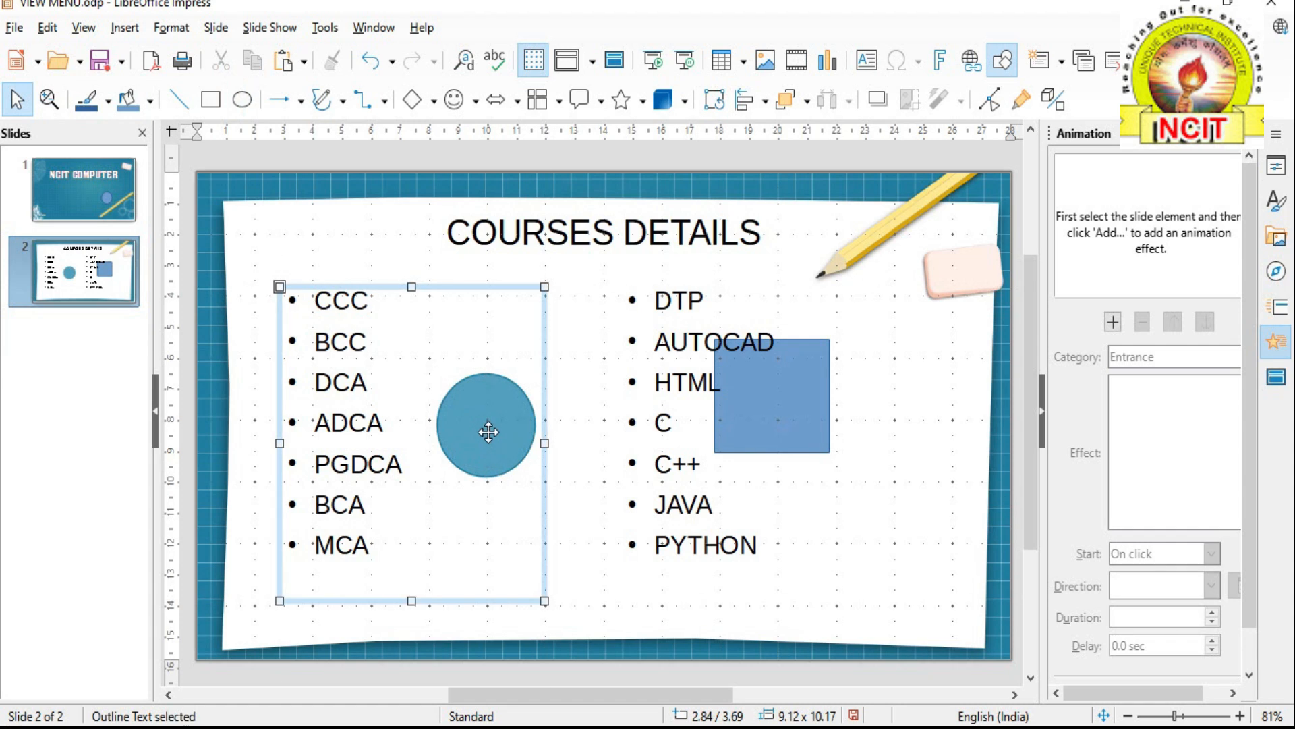
left_click(448, 266)
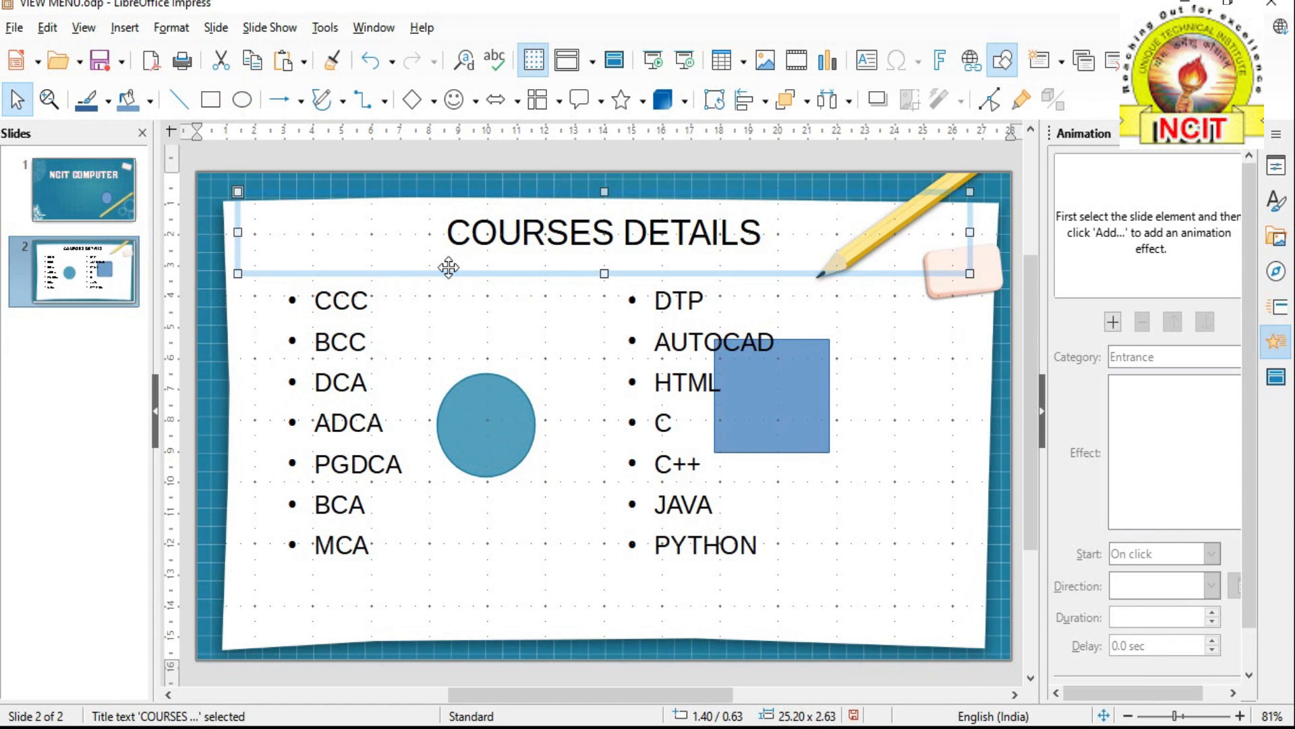
Step: Toggle the Grid to Front option on the COURSES DETAILS slide and check the grid and helplines options
left_click(82, 26)
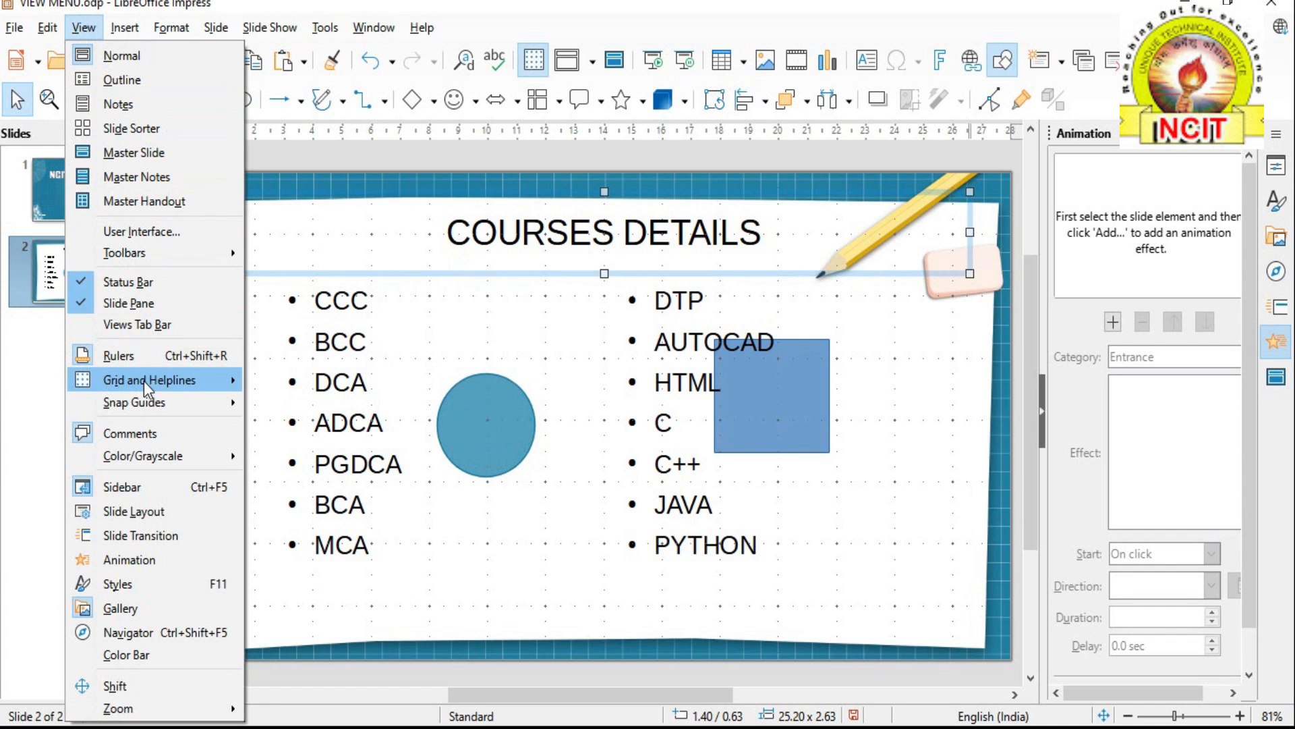
left_click(270, 400)
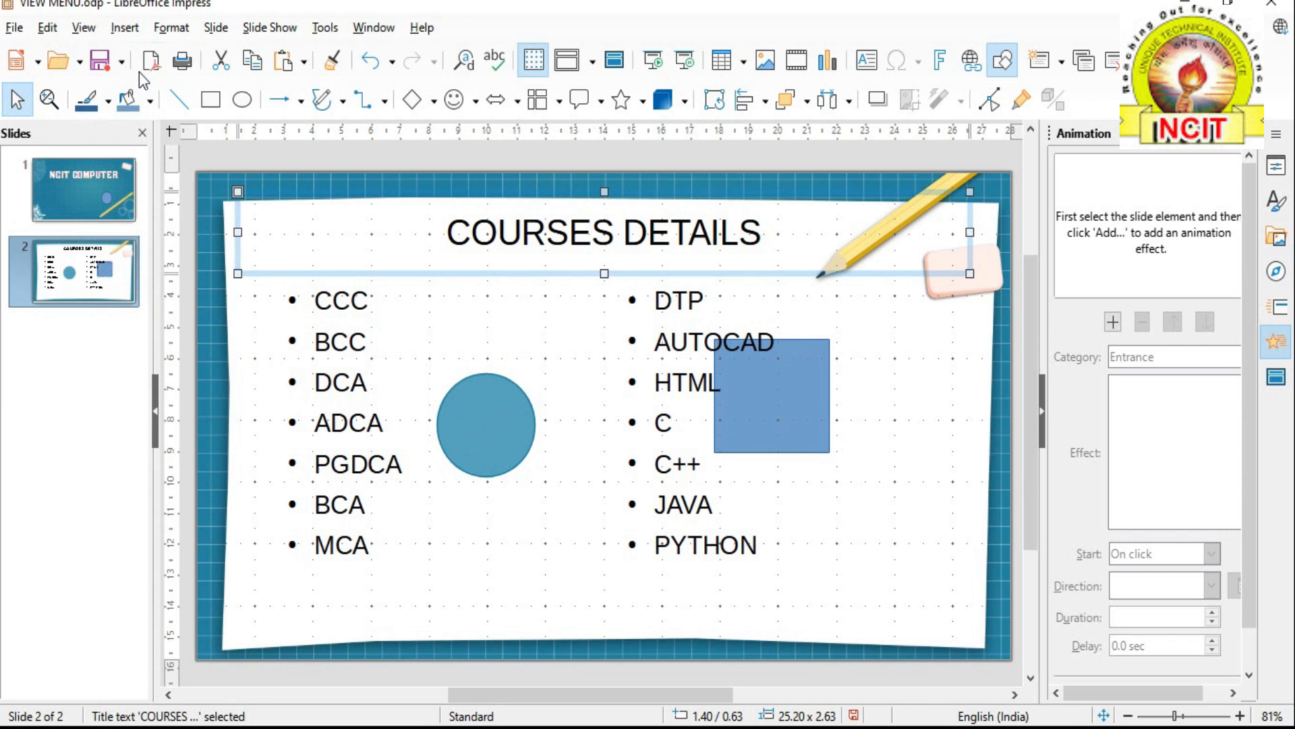
left_click(86, 30)
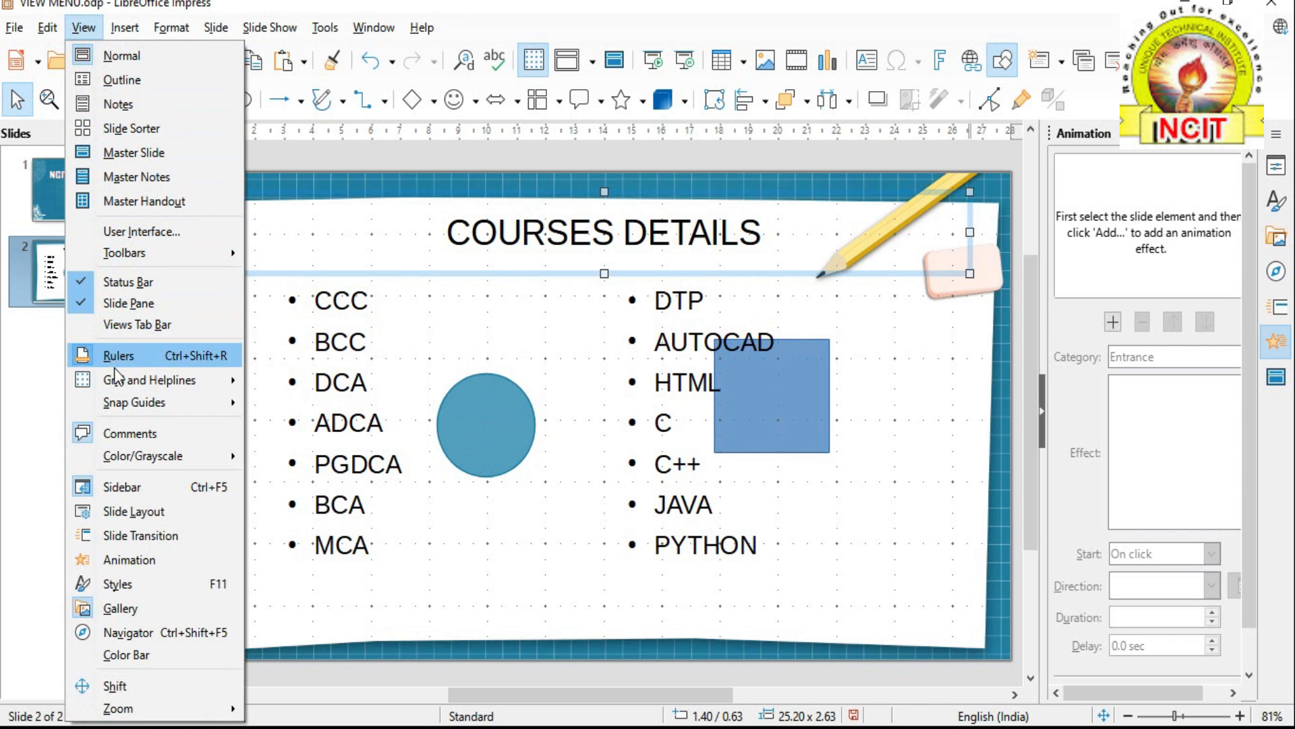
mouse_move(120, 378)
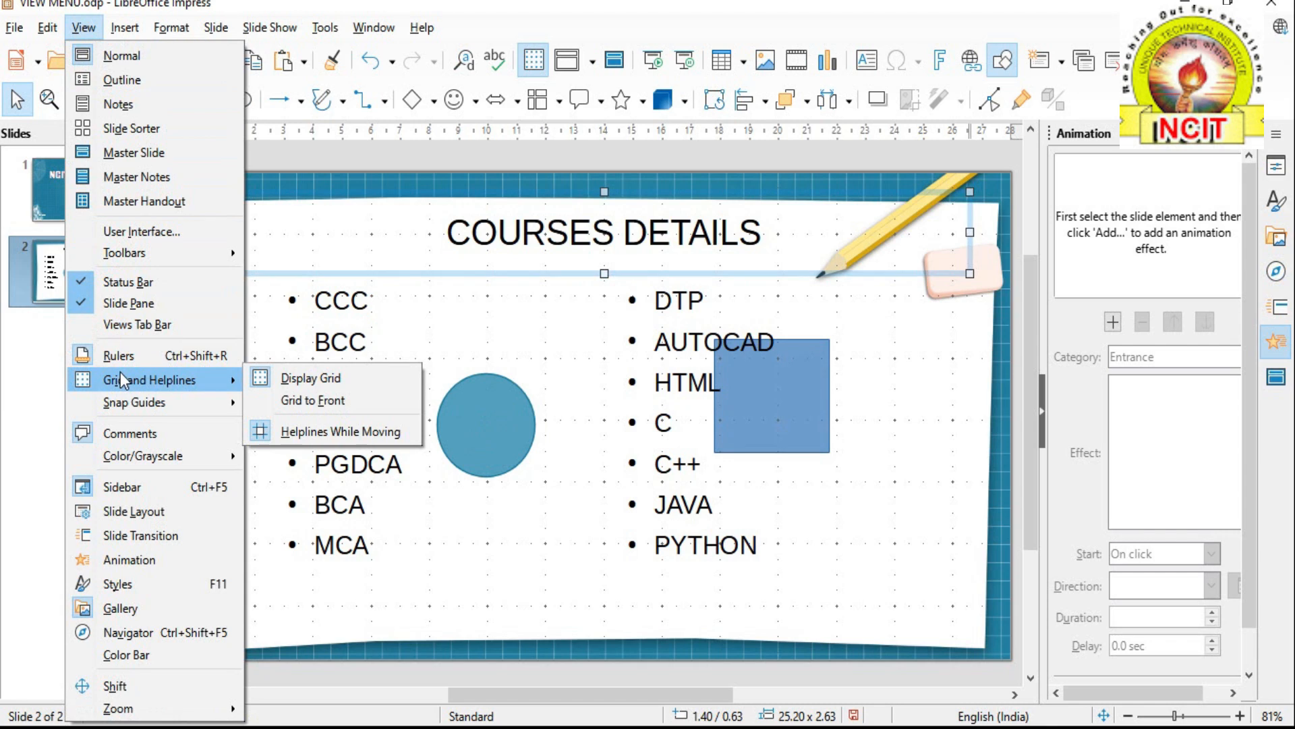
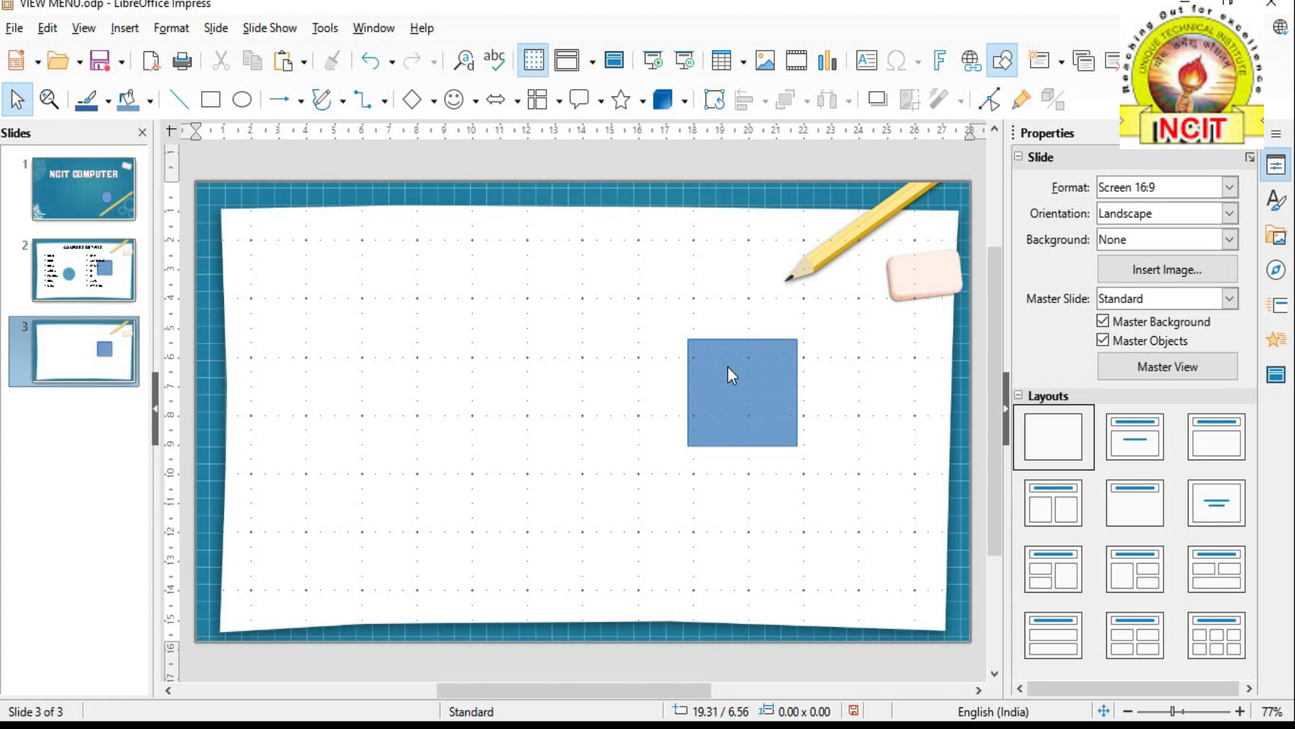
Step: Delete the blue square from the content slide's master in Master Slide view and return to Normal view
left_click(82, 28)
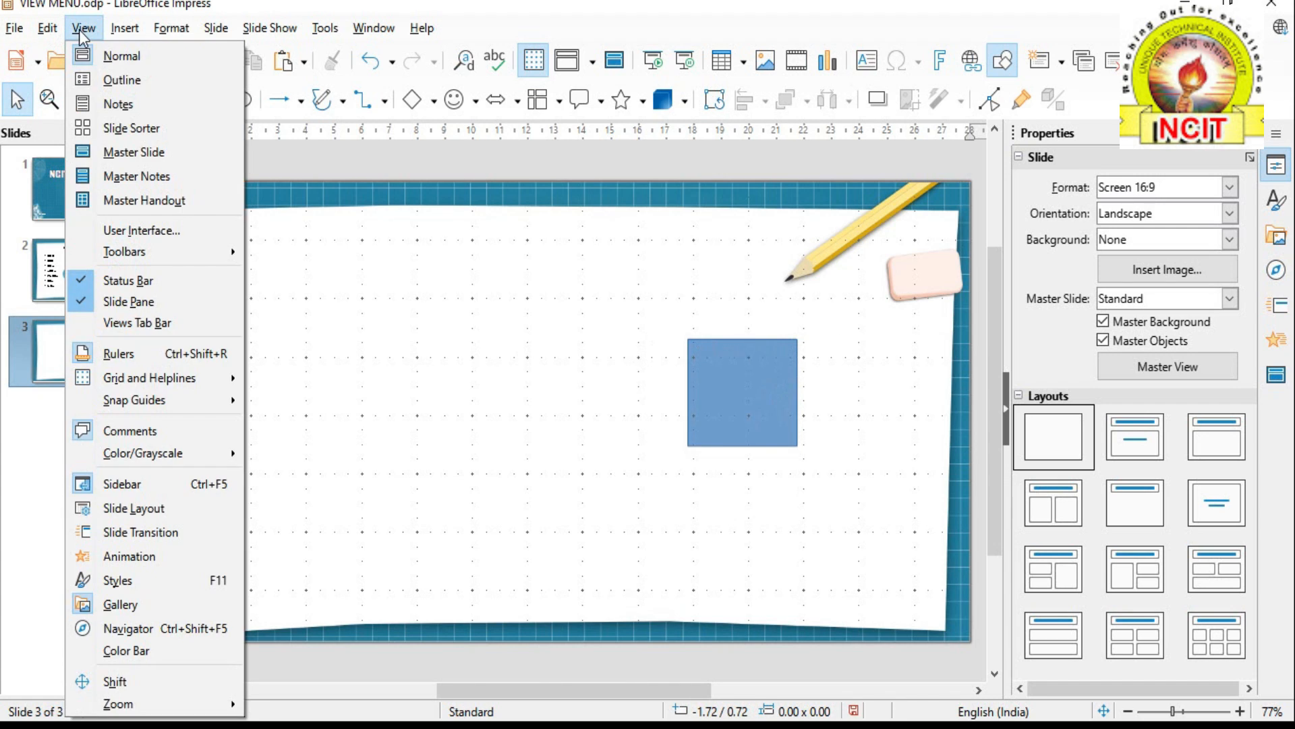
left_click(125, 153)
left_click(757, 407)
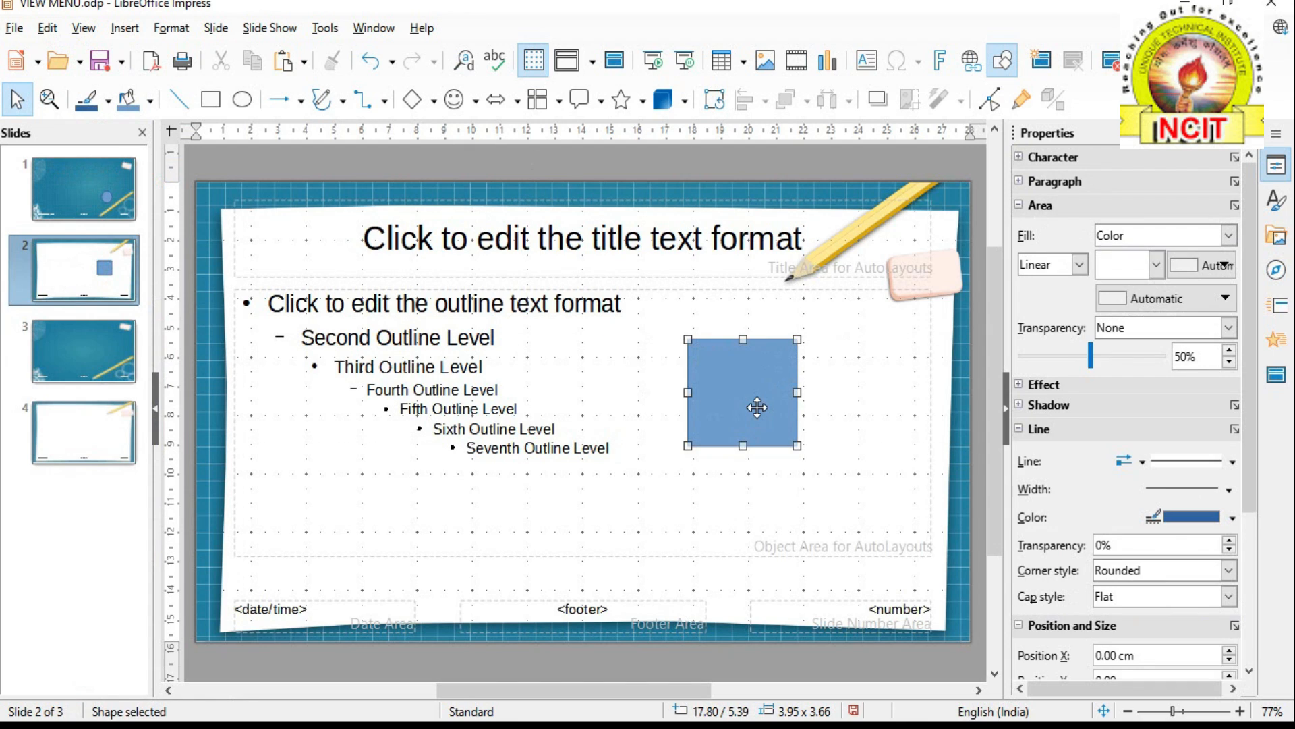
key("Delete")
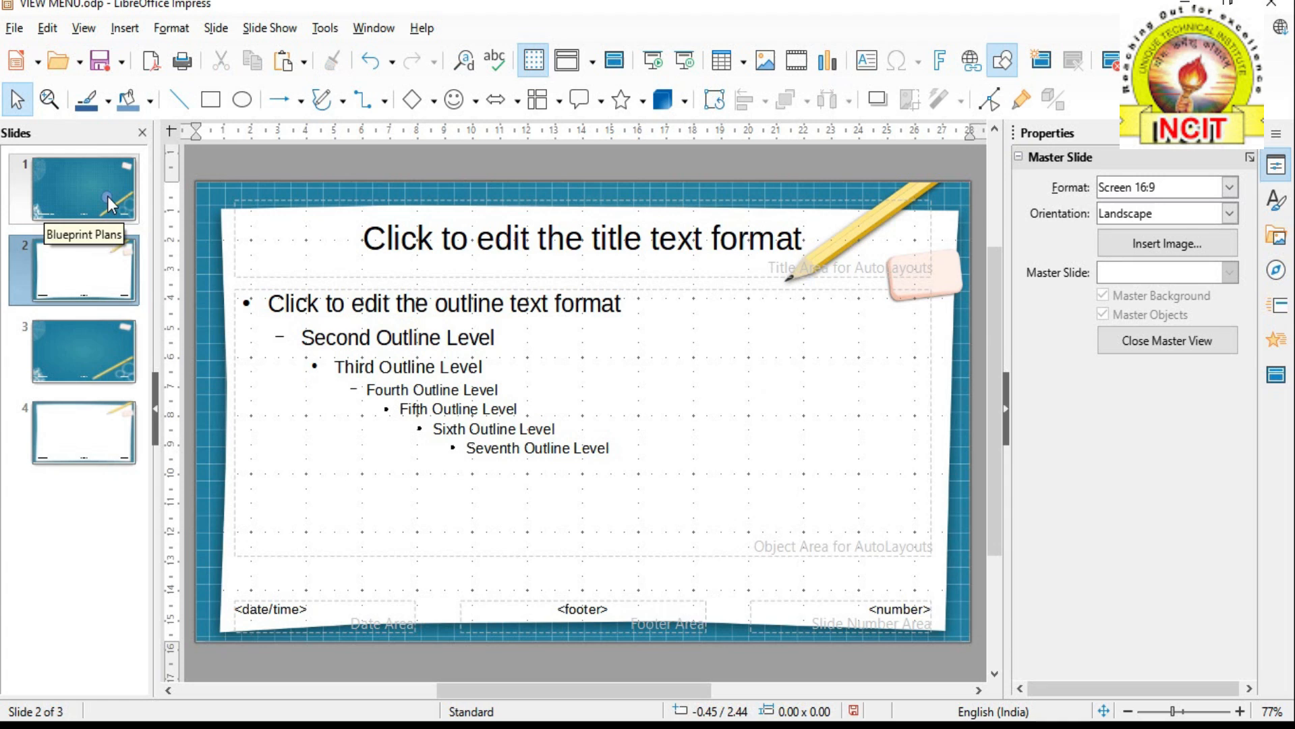
left_click(81, 28)
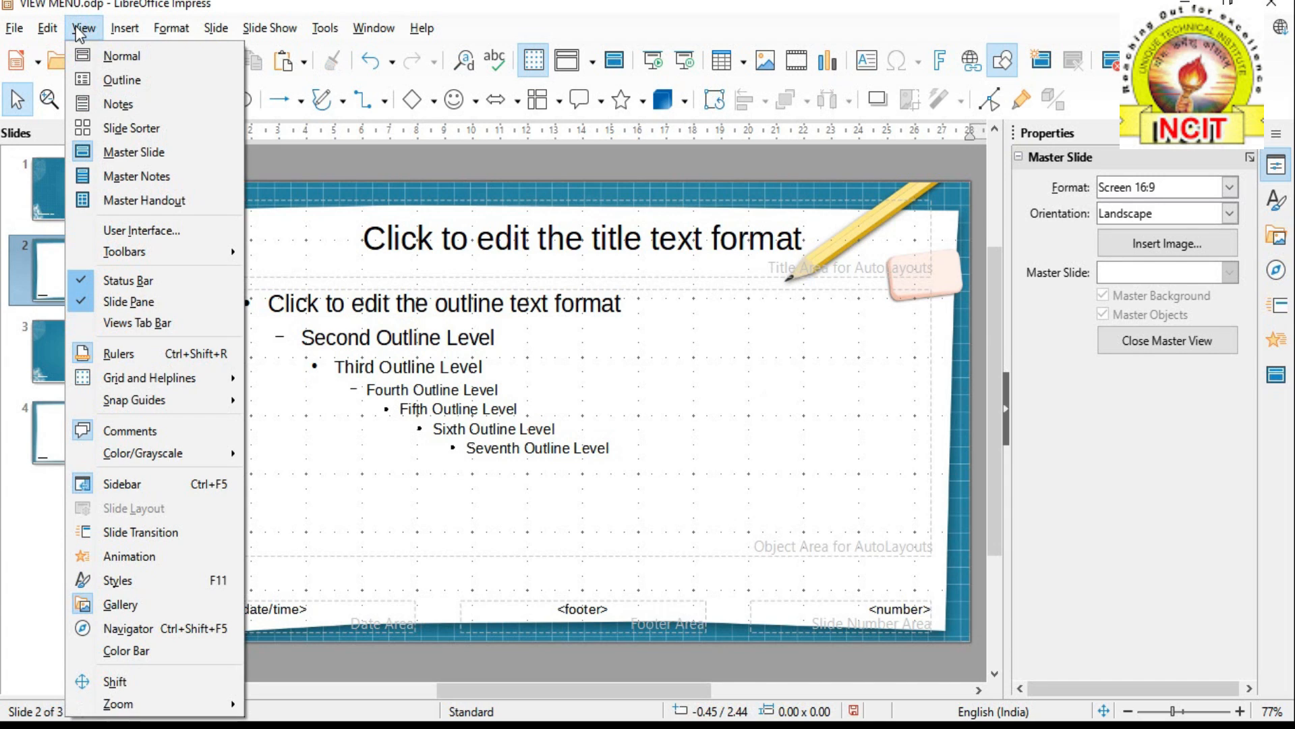
left_click(115, 56)
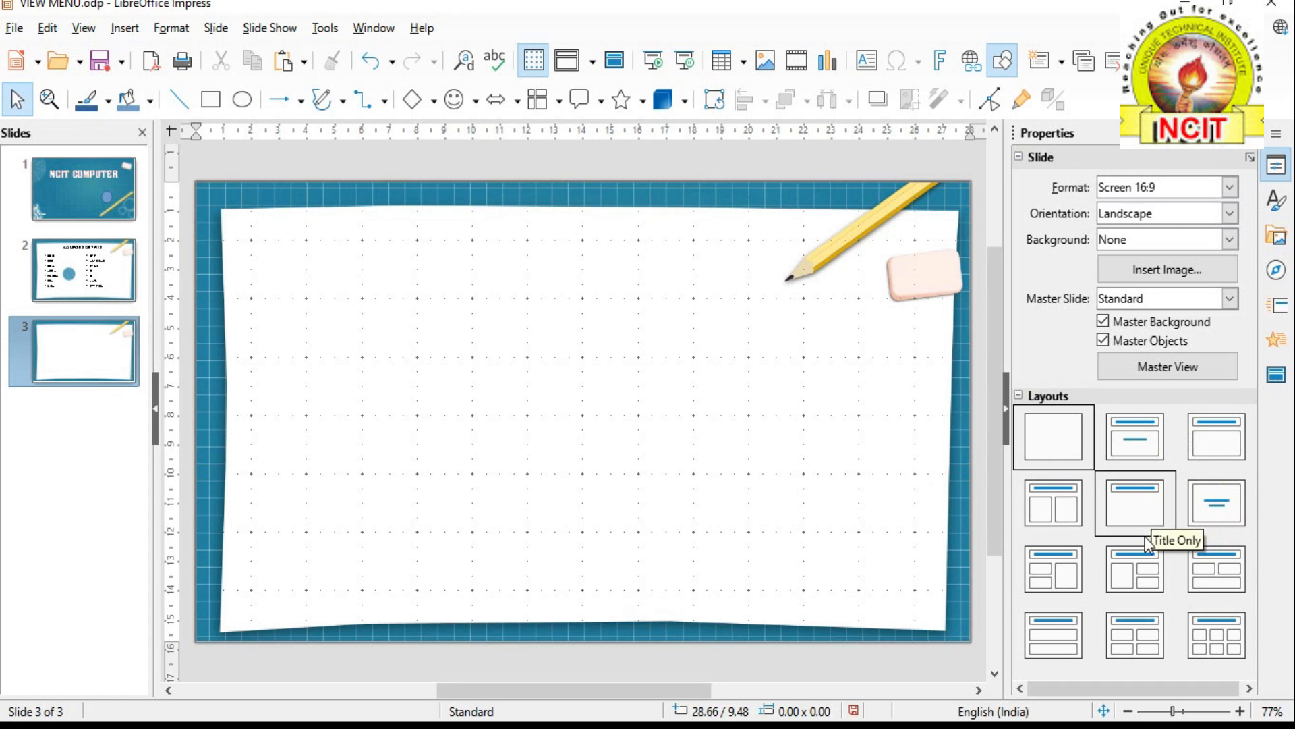
Step: Apply the layout with a title, two stacked content boxes and one tall content box beside them to slide 3
left_click(1059, 576)
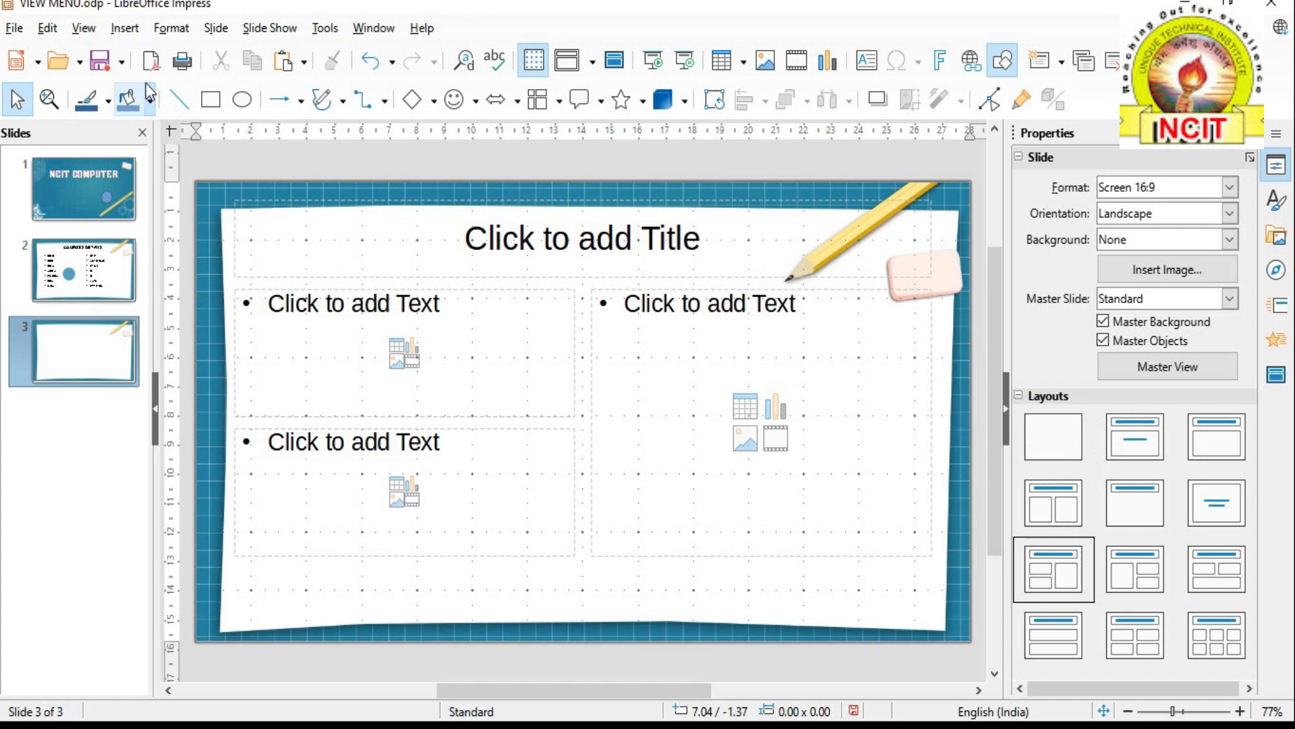
left_click(84, 28)
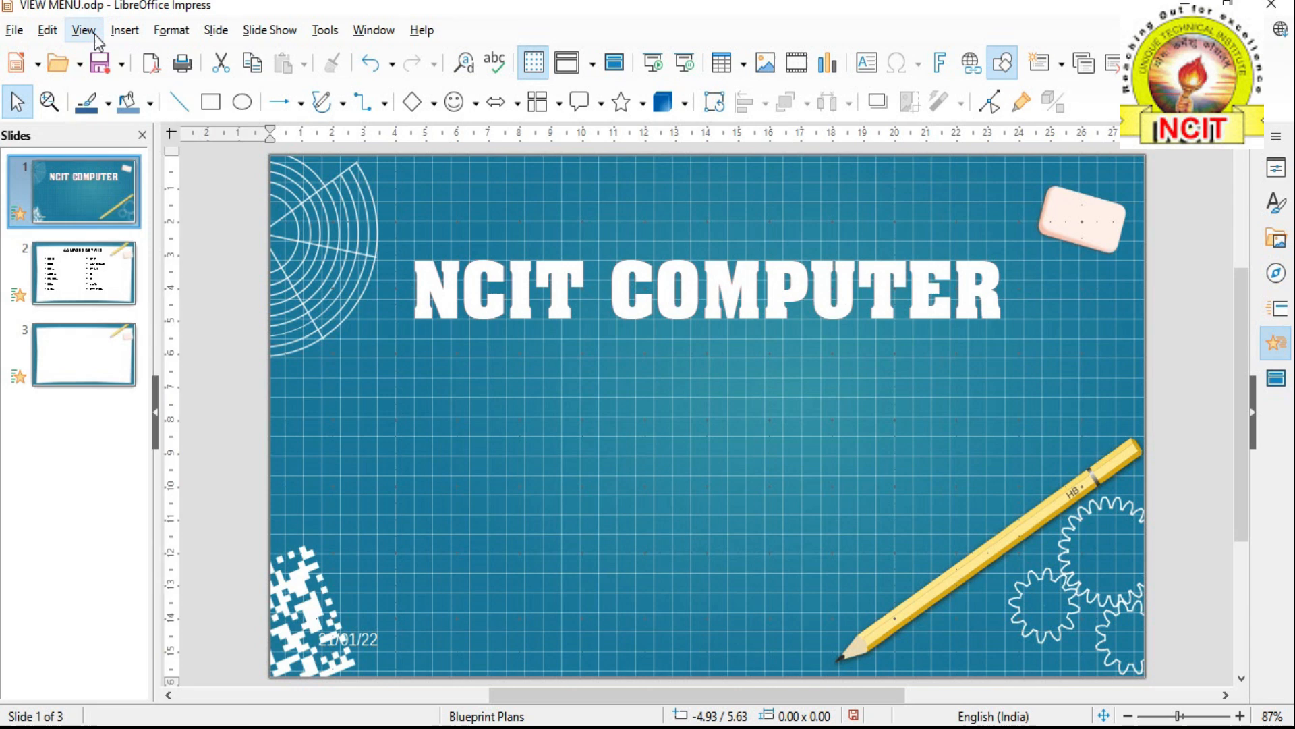
Step: Show the slide transition options and apply Diagonal to the NCIT COMPUTER slide, replacing it with Dissolve
left_click(94, 32)
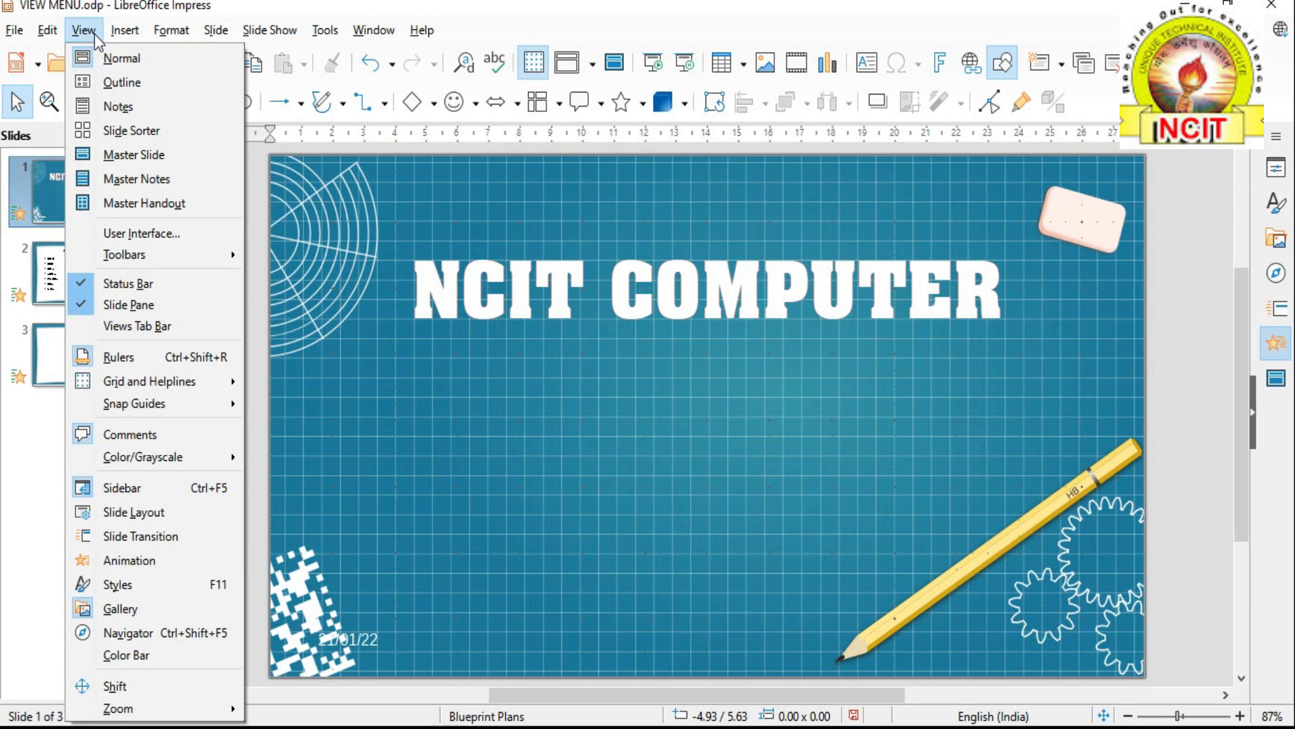
left_click(148, 537)
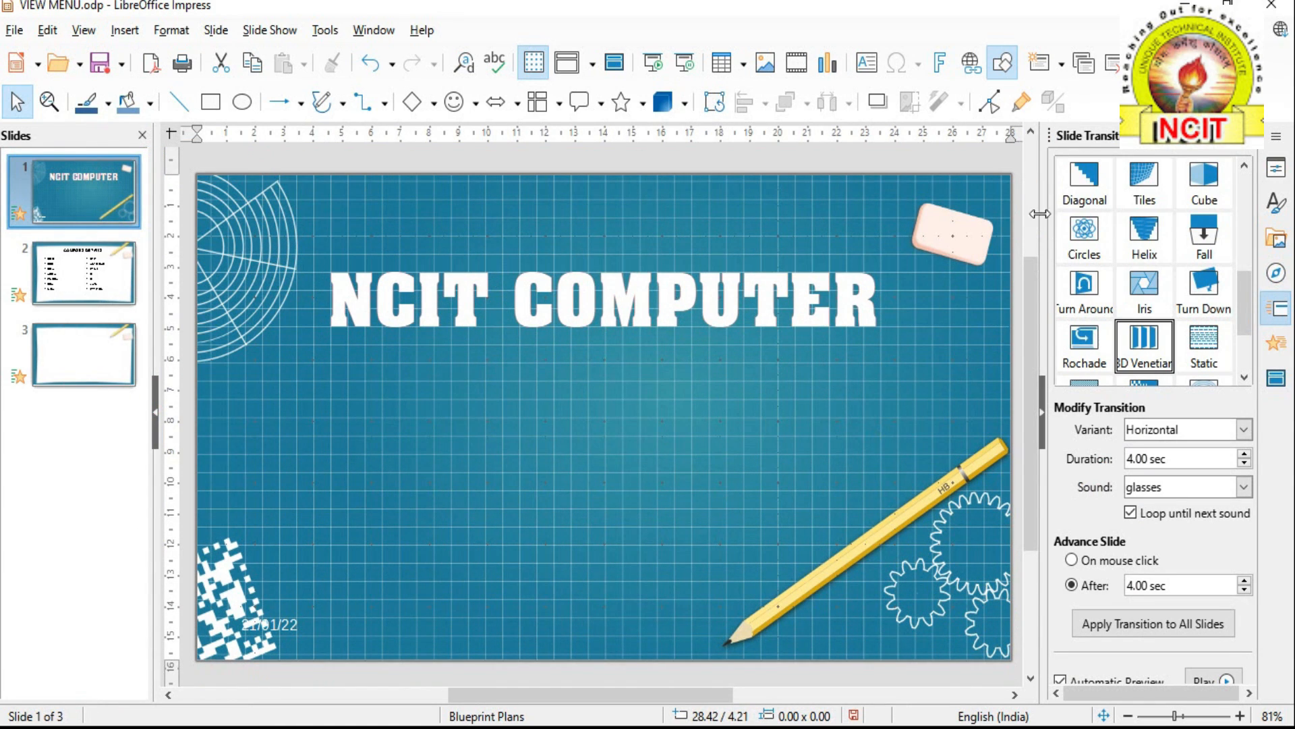
left_click(1091, 202)
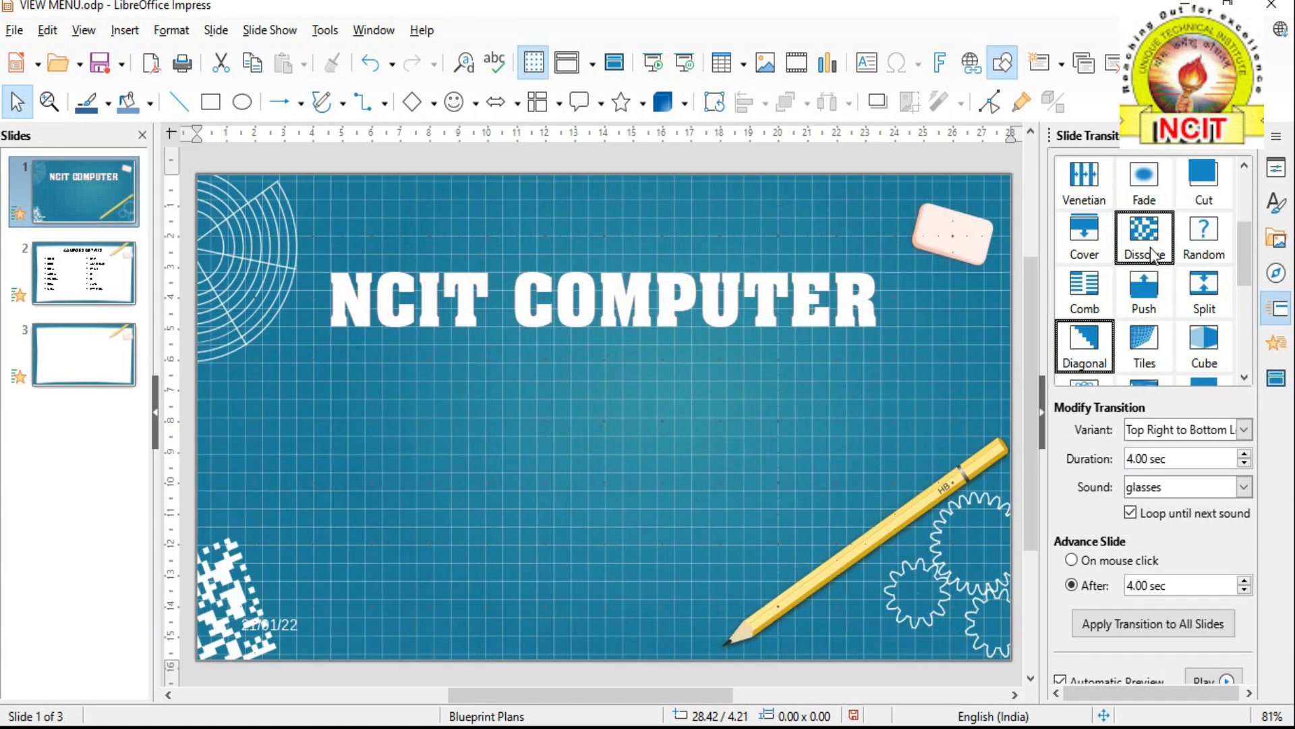
left_click(1152, 255)
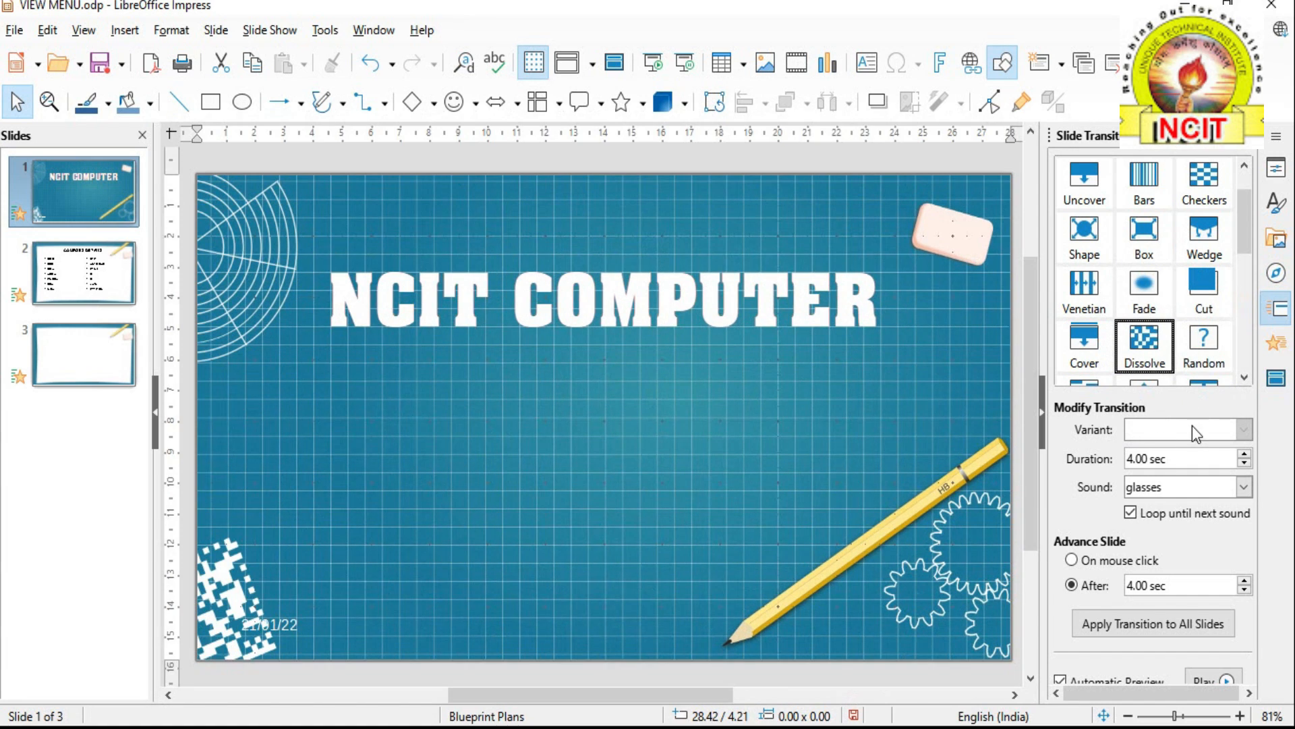
Step: Set the transition sound of the NCIT COMPUTER slide to the Voices MP3 track from the Downloads folder
left_click(1151, 492)
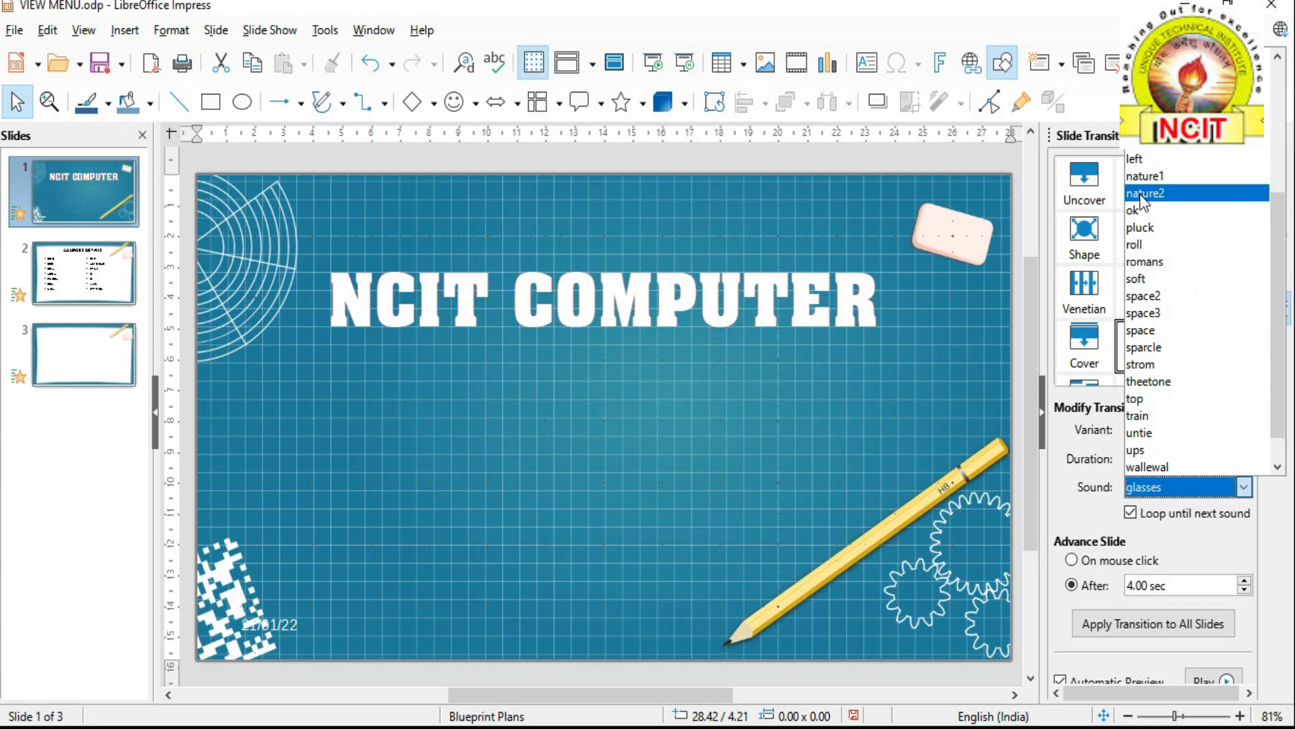
scroll(1140, 201, "up", 5)
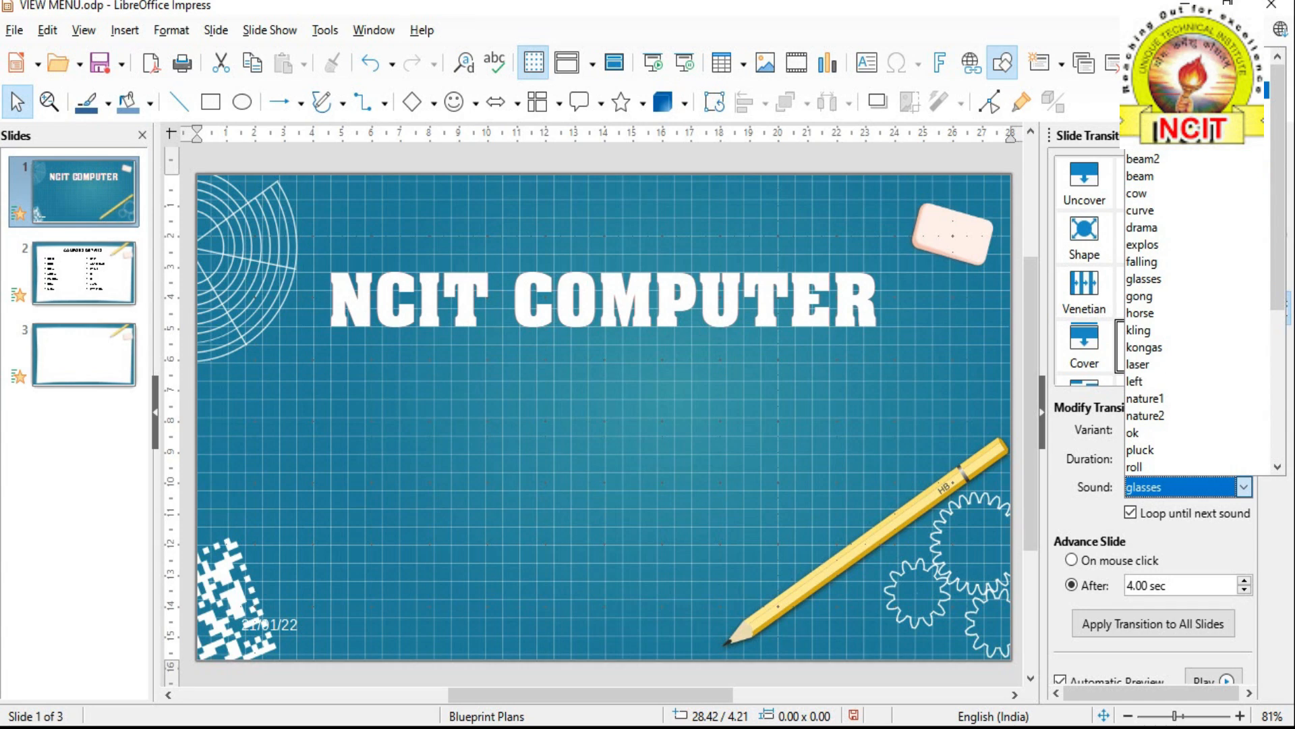
left_click(1166, 91)
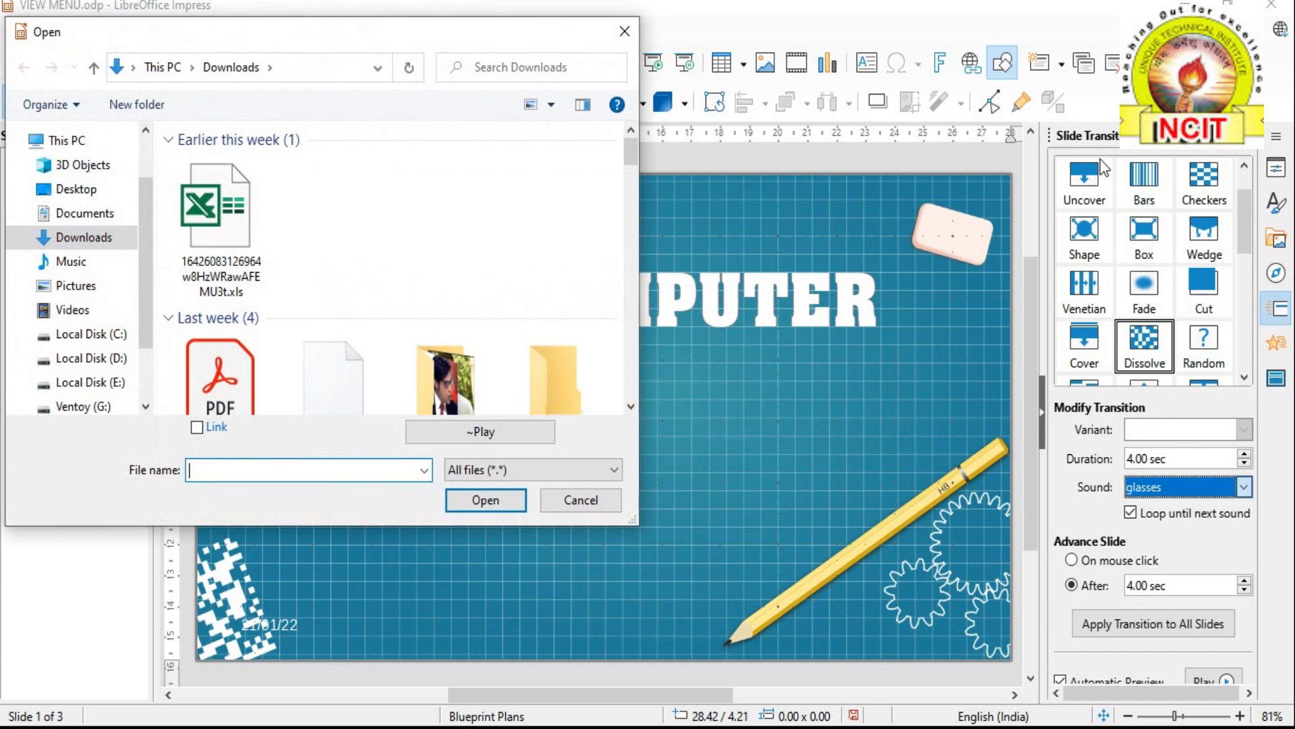
scroll(460, 278, "down", 5)
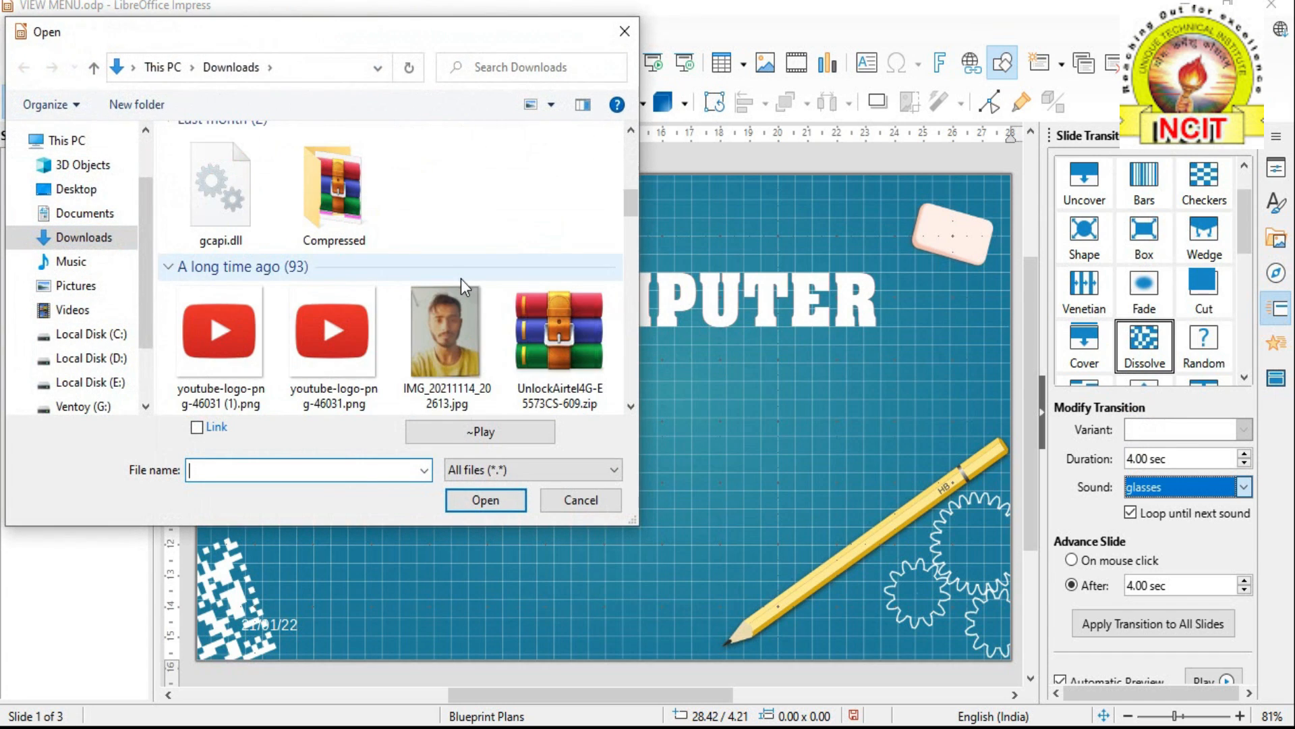
scroll(461, 278, "down", 4)
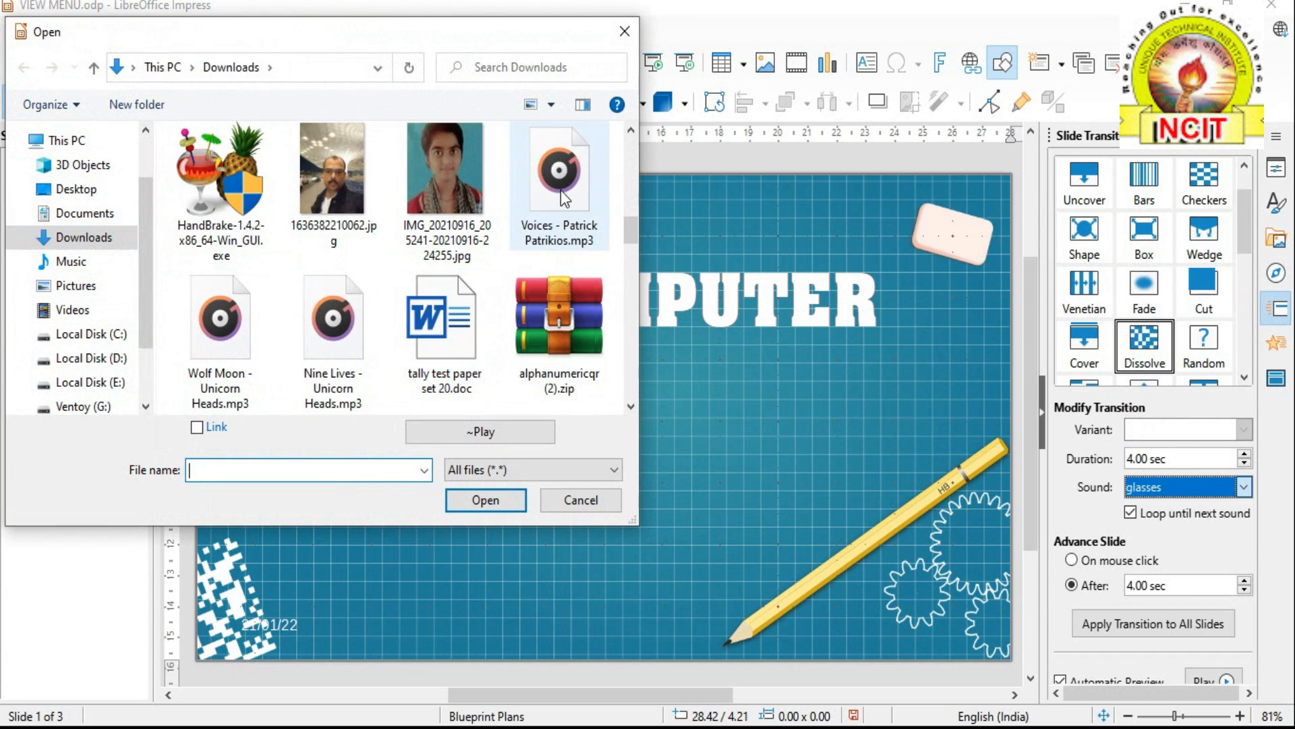
left_click(544, 245)
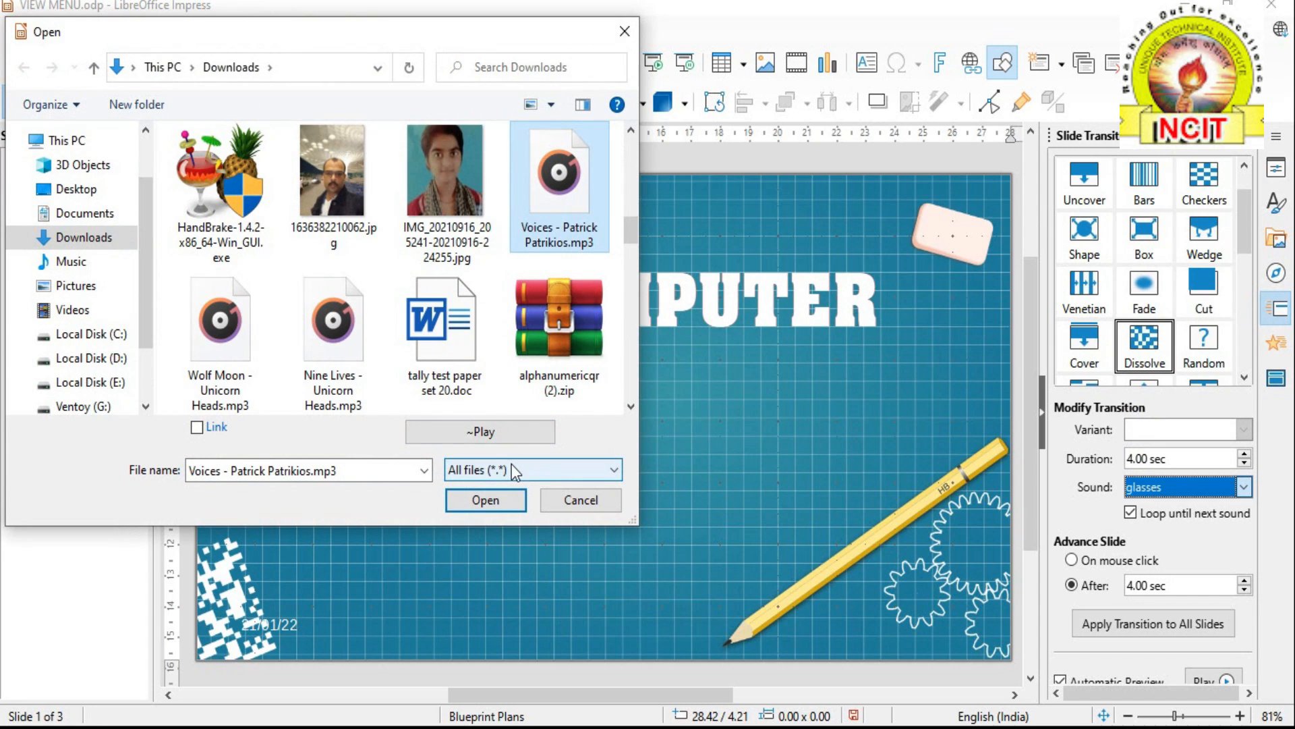
left_click(484, 503)
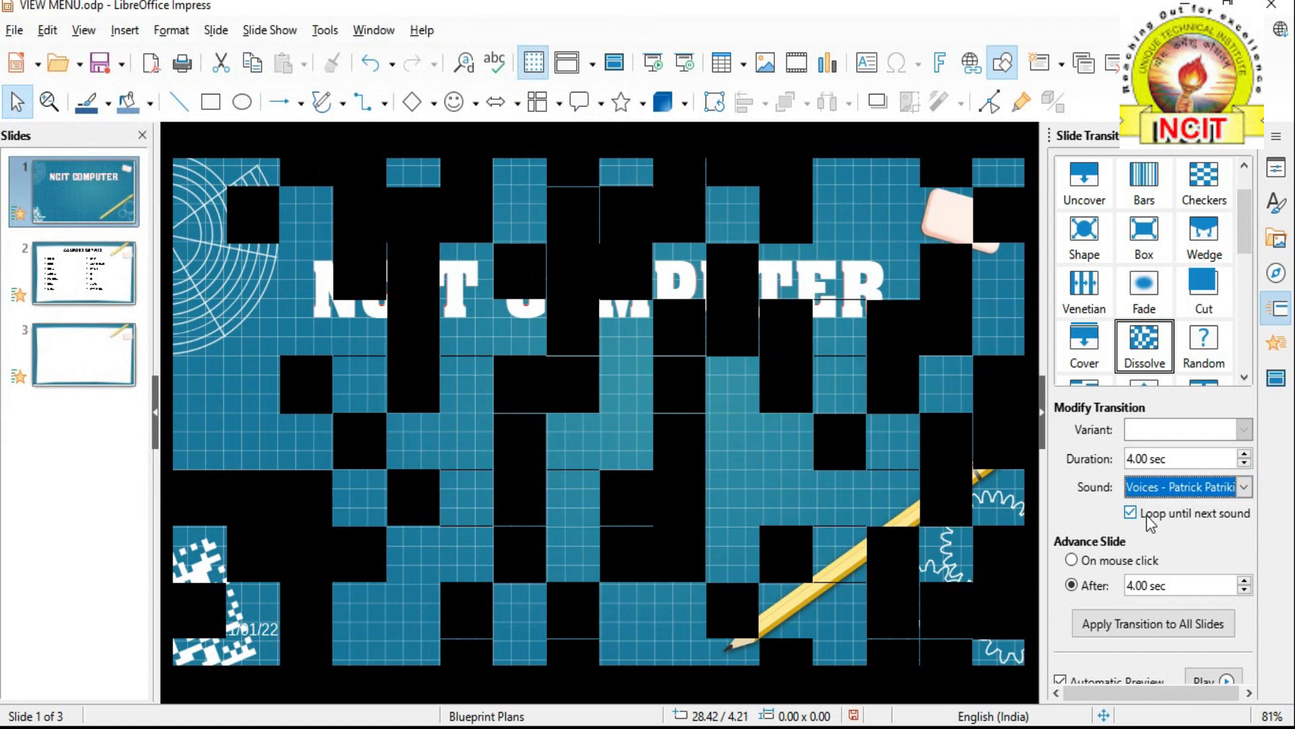
Step: Turn sound looping off and on again, and switch slide advance to On mouse click and back to timed advance
left_click(1135, 512)
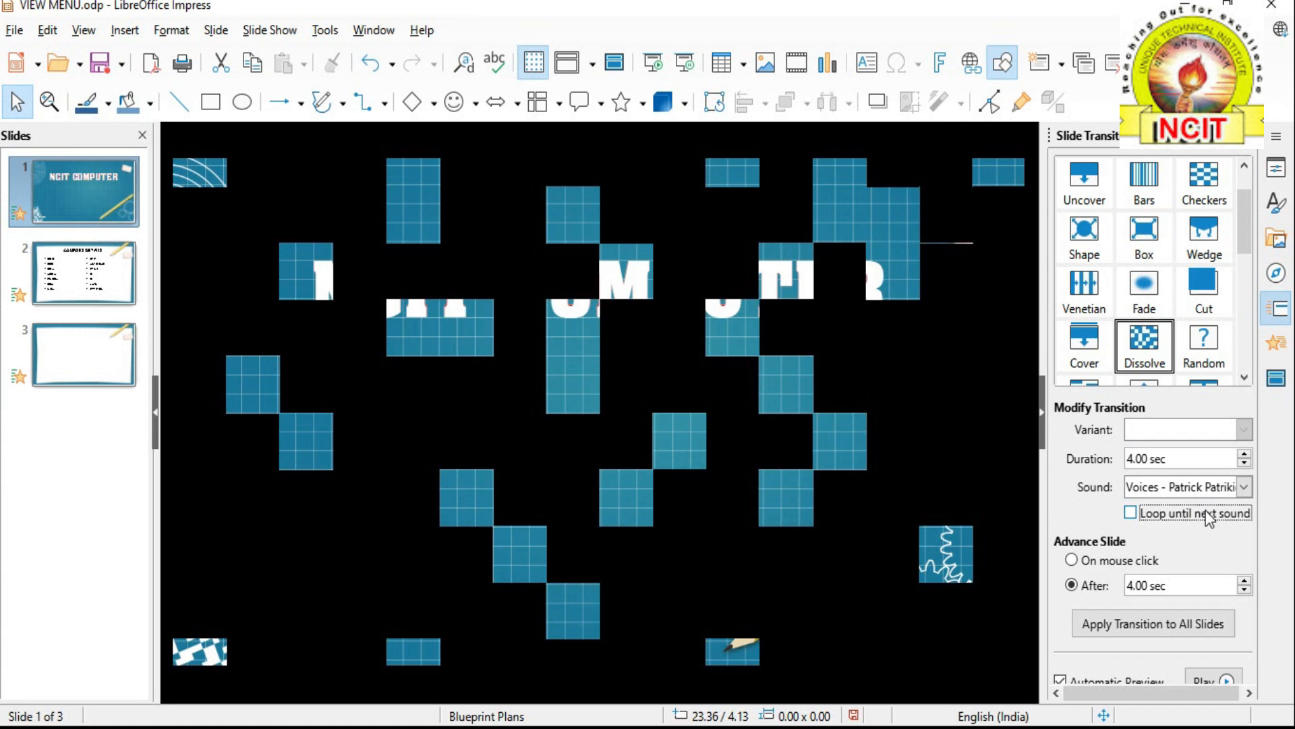
left_click(1132, 512)
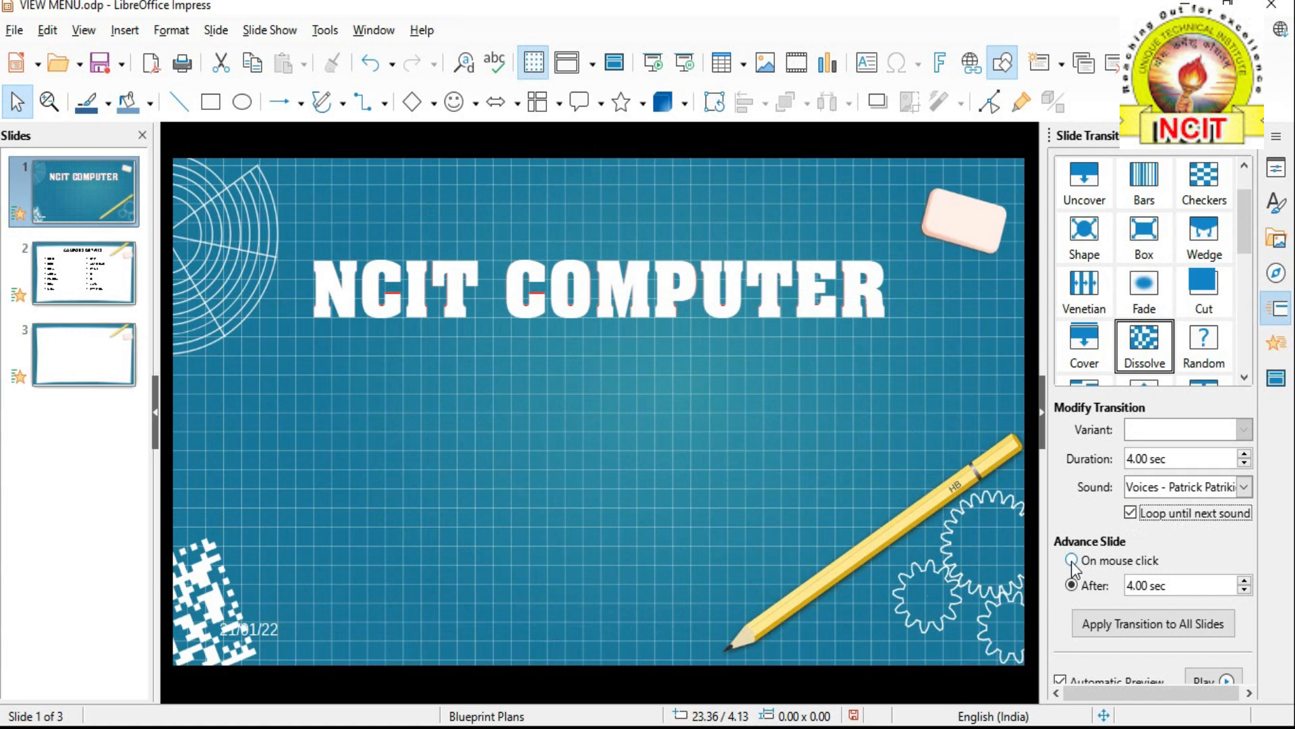
left_click(1072, 561)
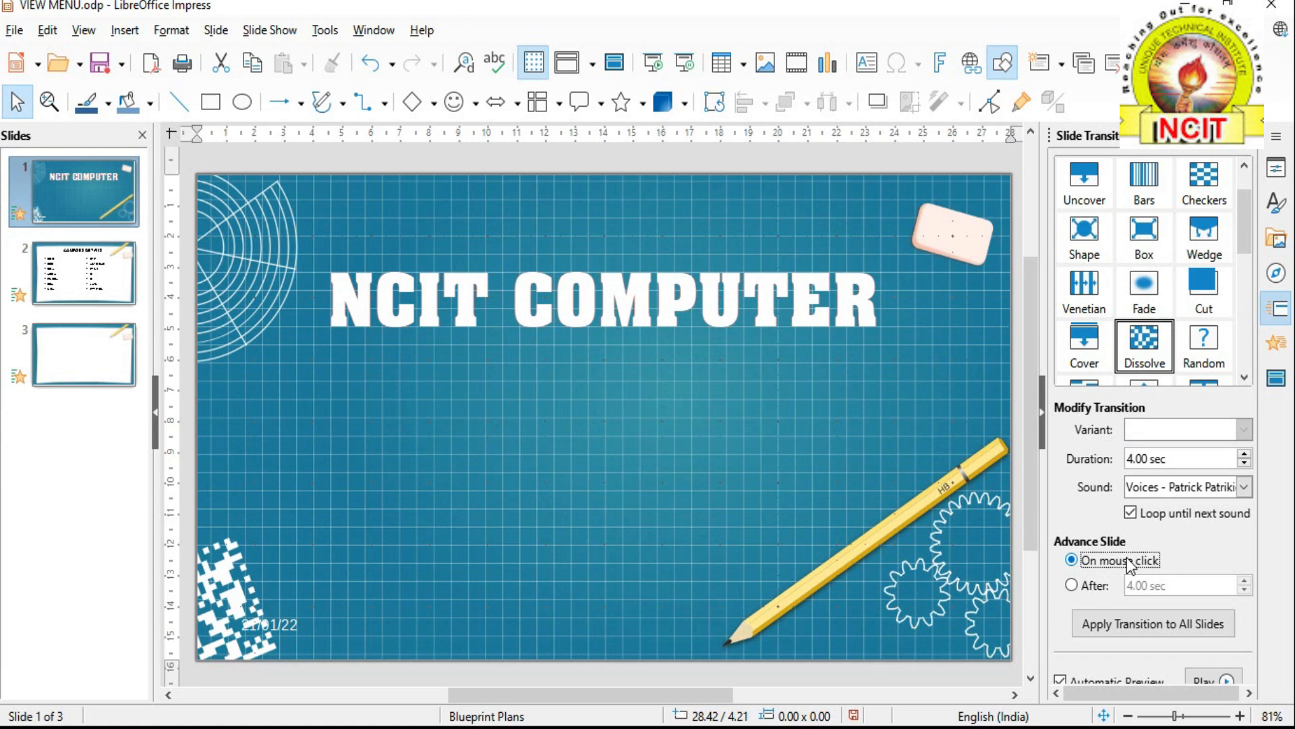
left_click(1073, 585)
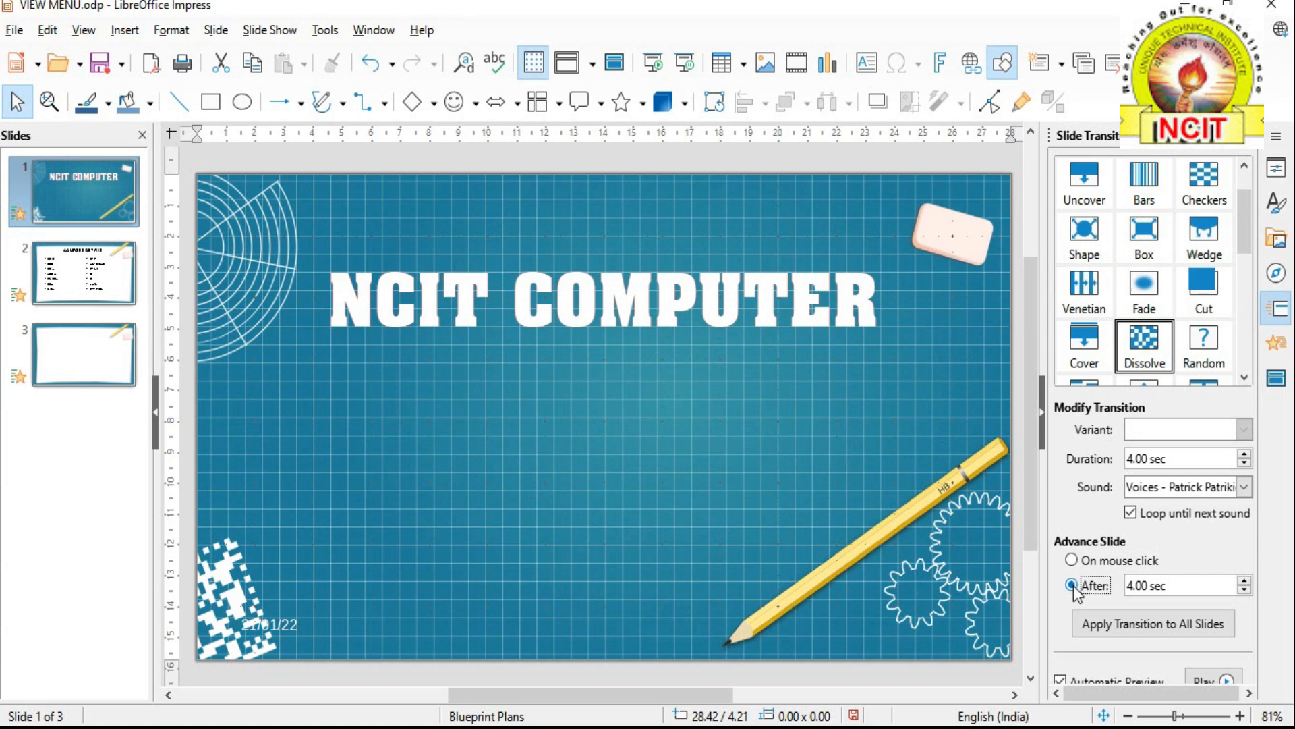
Step: Adjust the automatic slide advance time, ending at 4.00 sec, and apply the Dissolve transition to all slides
left_click(1245, 582)
left_click(1246, 582)
left_click(1245, 581)
left_click(1245, 587)
left_click(1144, 628)
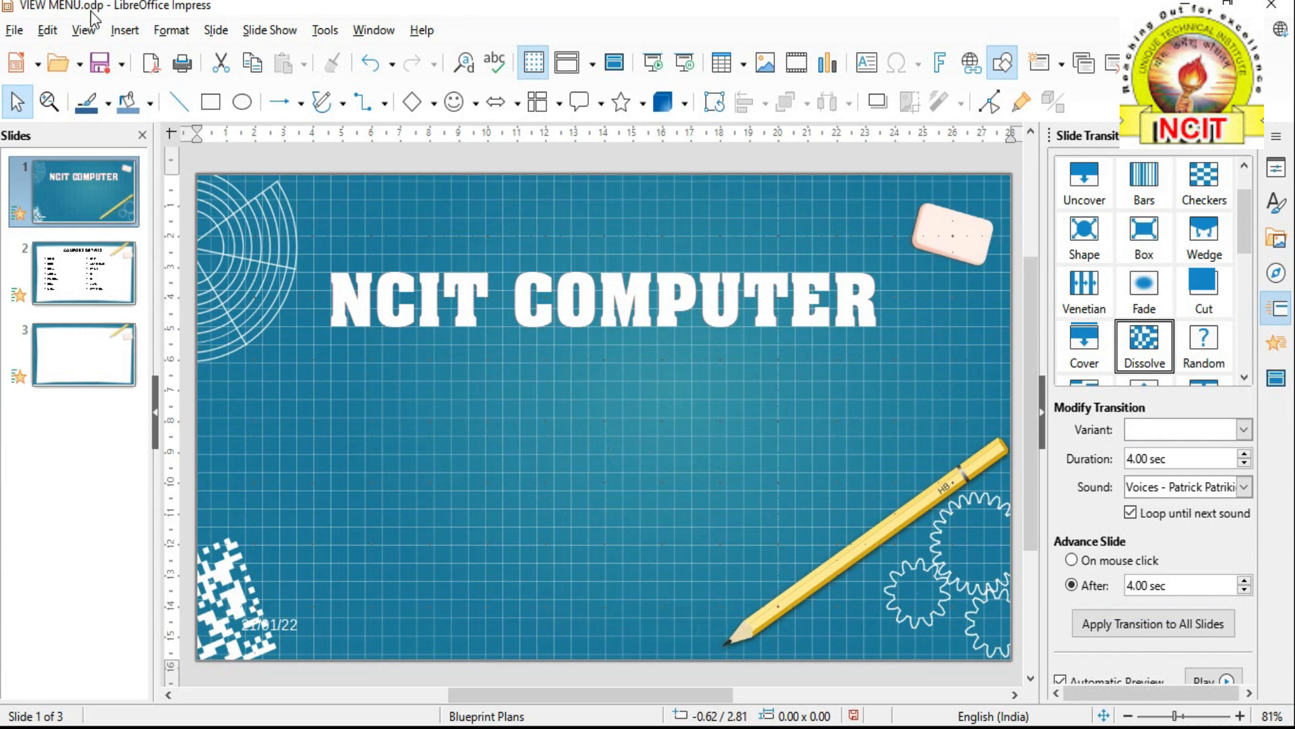
Step: Add the Entrance effect Appear to the NCIT COMPUTER title and check the list of animation categories
left_click(84, 30)
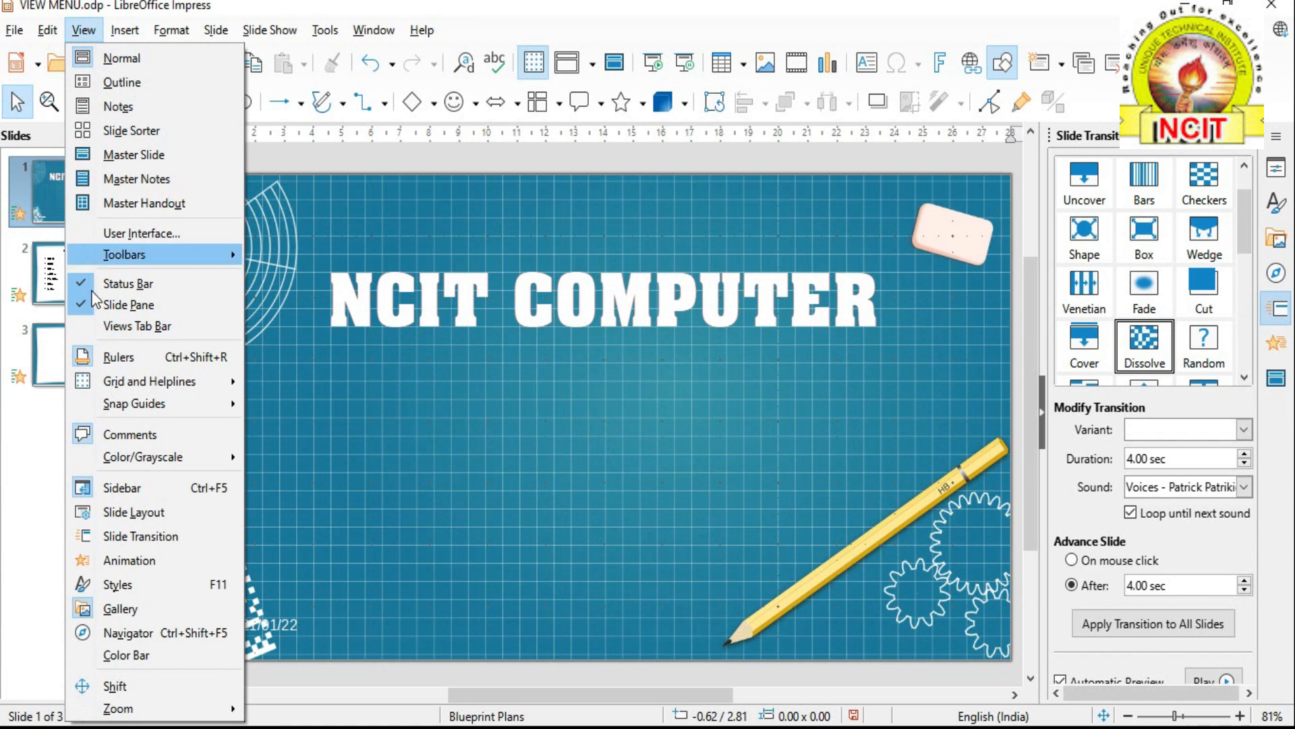
left_click(119, 558)
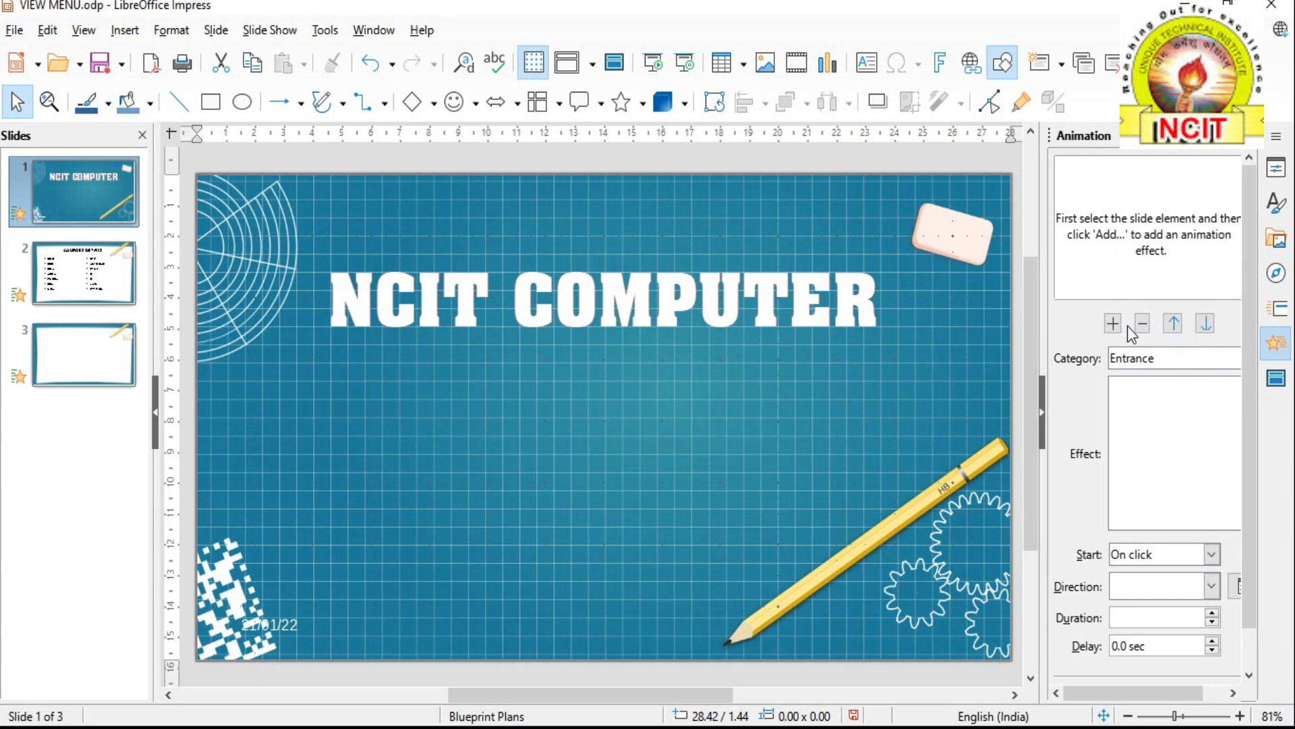
left_click(872, 300)
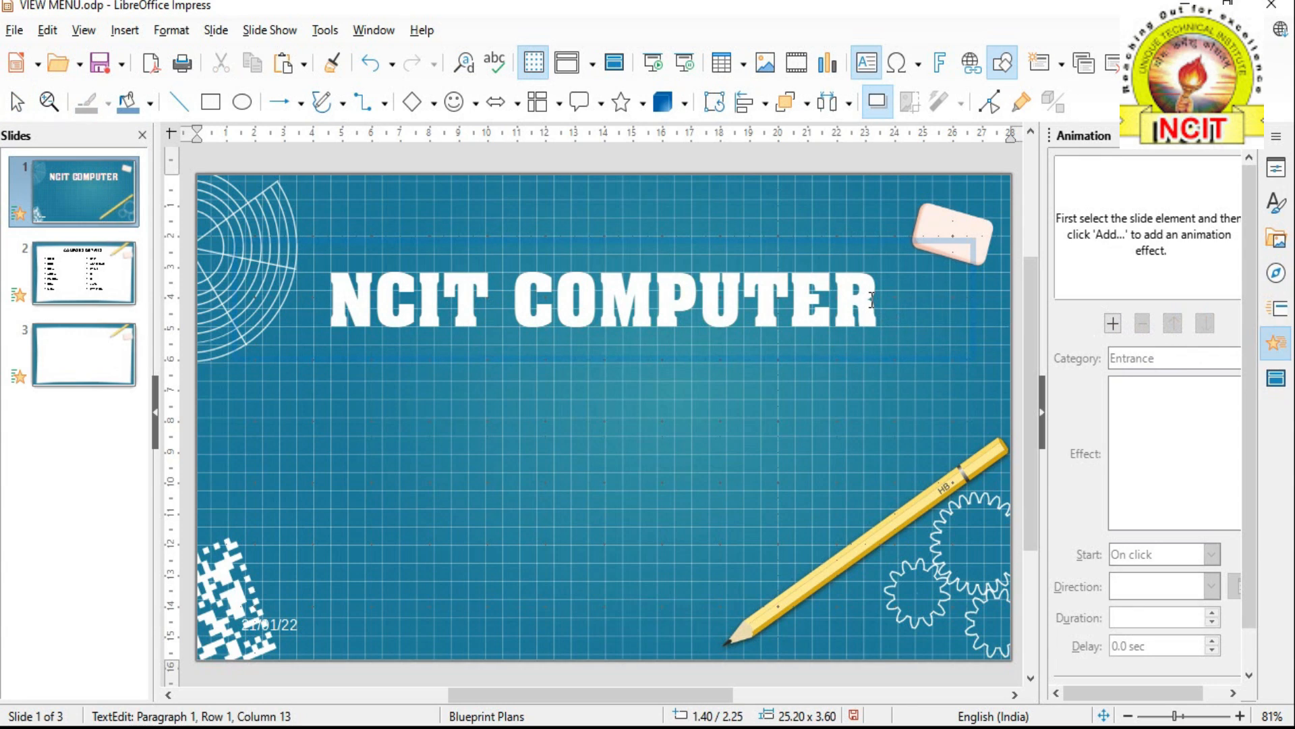
key("Escape")
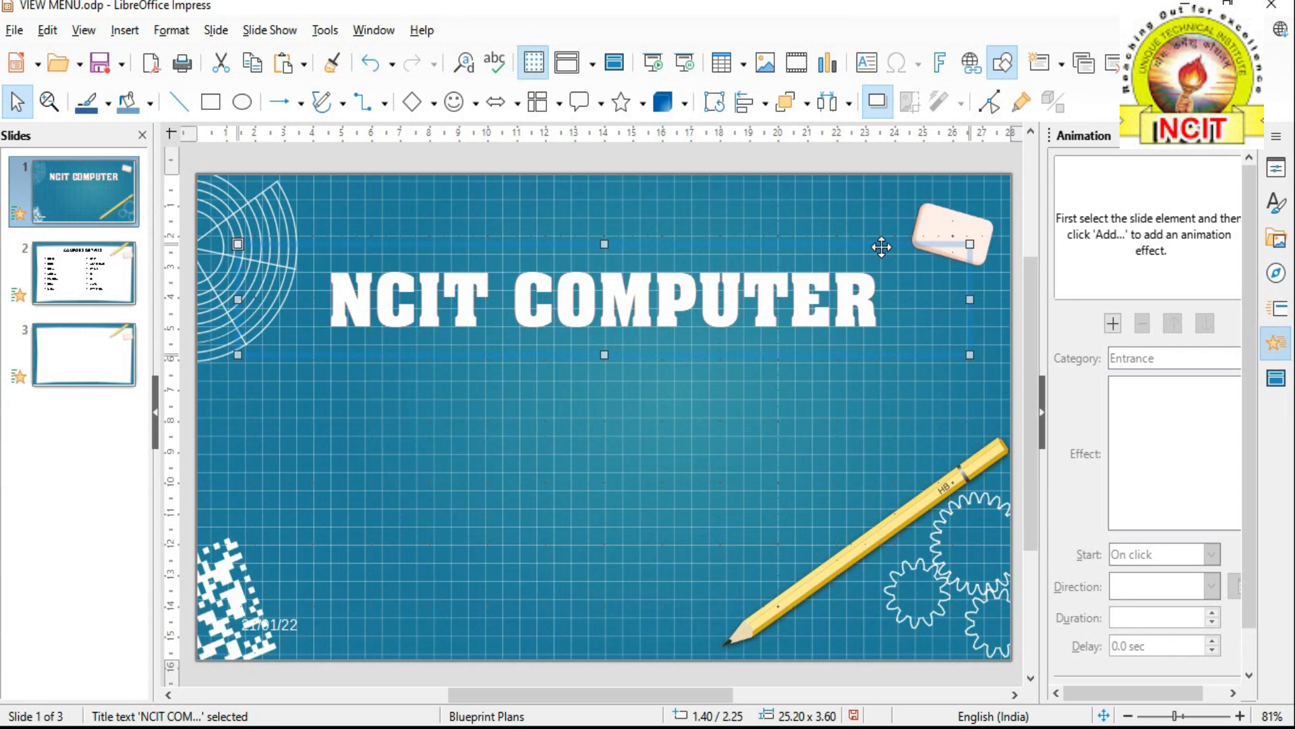
left_click(1113, 323)
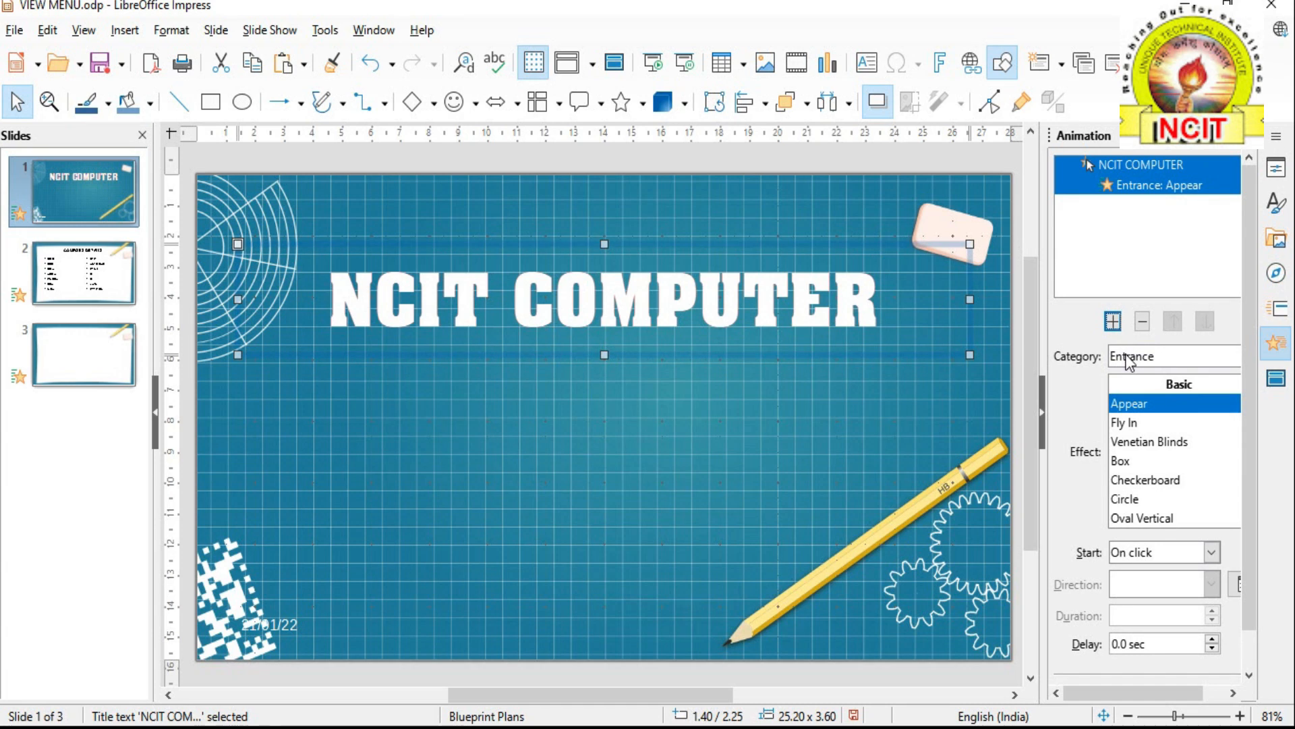
left_click(1128, 357)
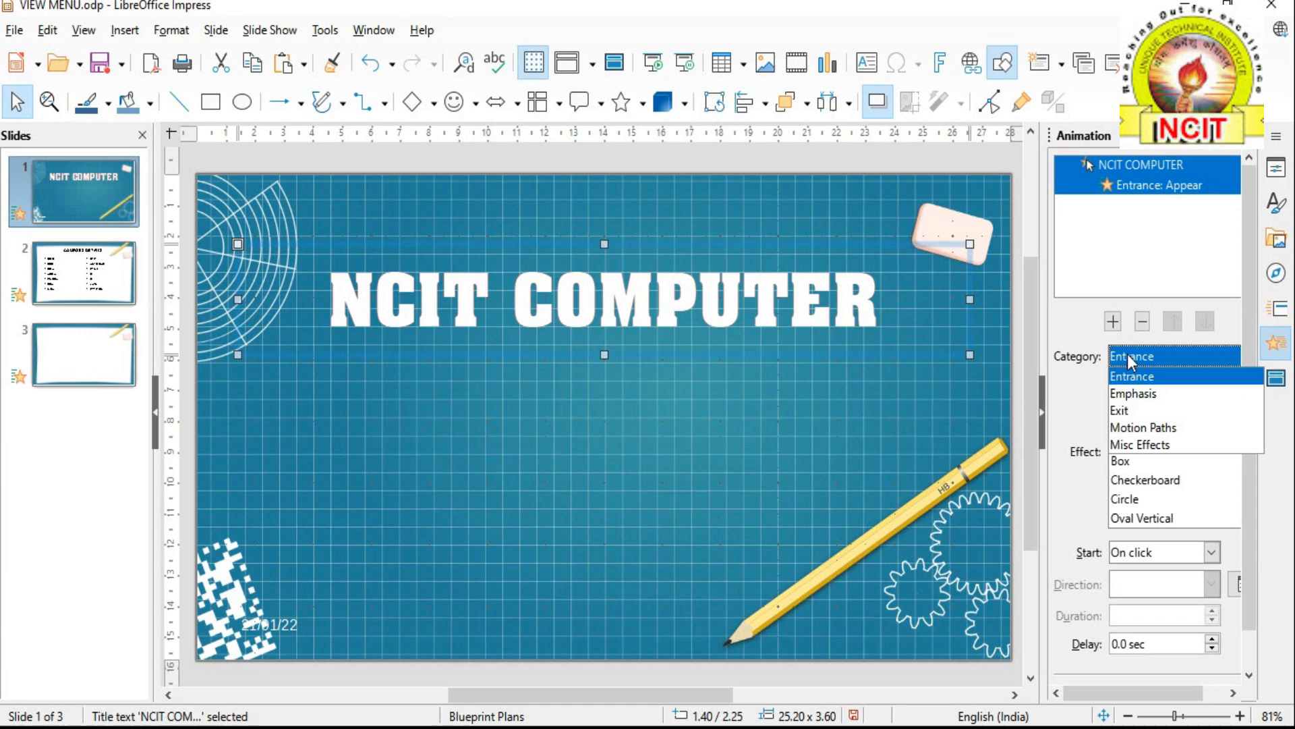
left_click(1128, 353)
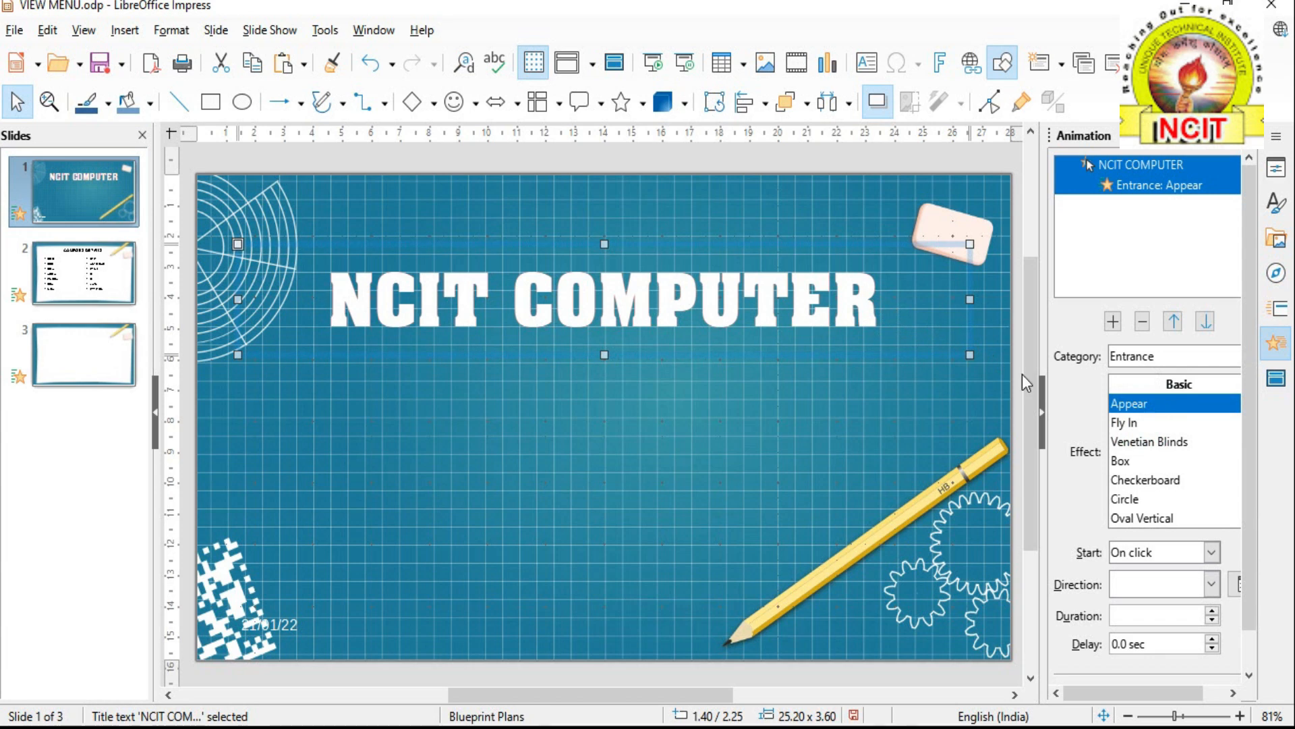
Step: Change the NCIT COMPUTER title's Entrance effect to Circle, browse the remaining effects, and switch it to Whip
left_click(1128, 506)
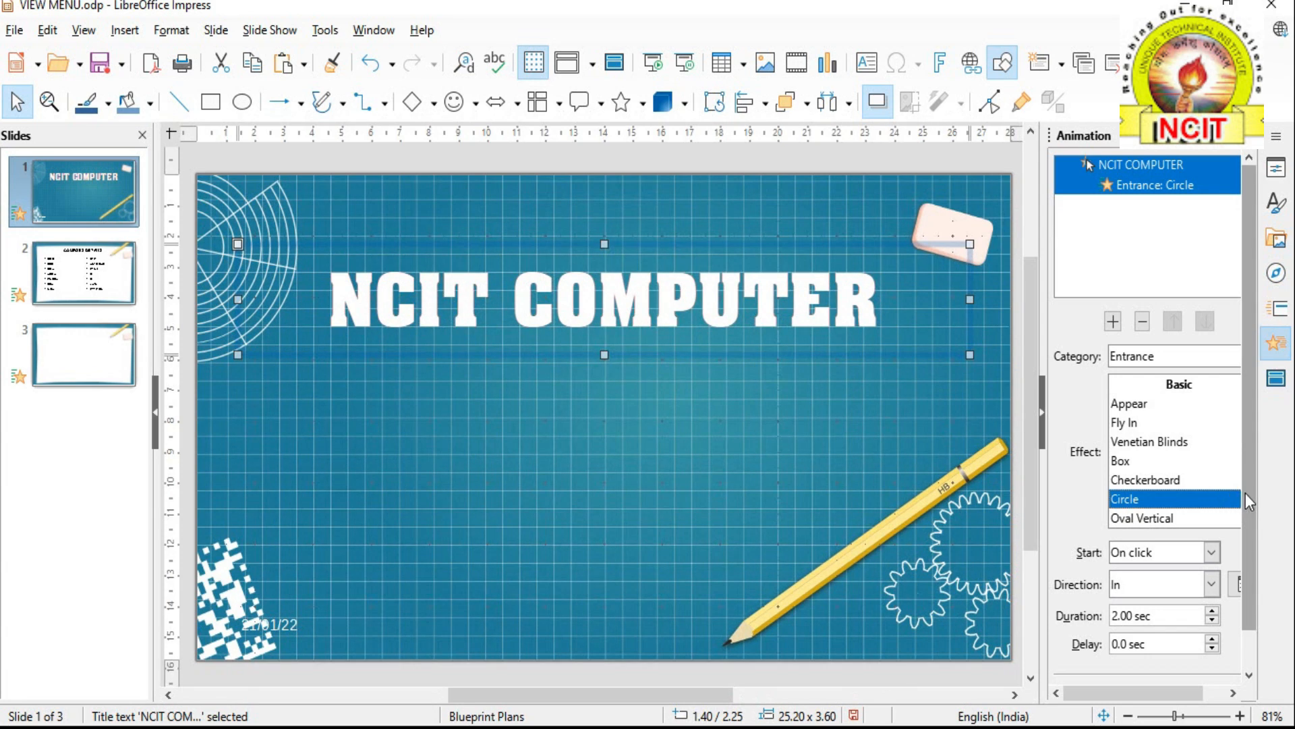
scroll(1201, 459, "down", 3)
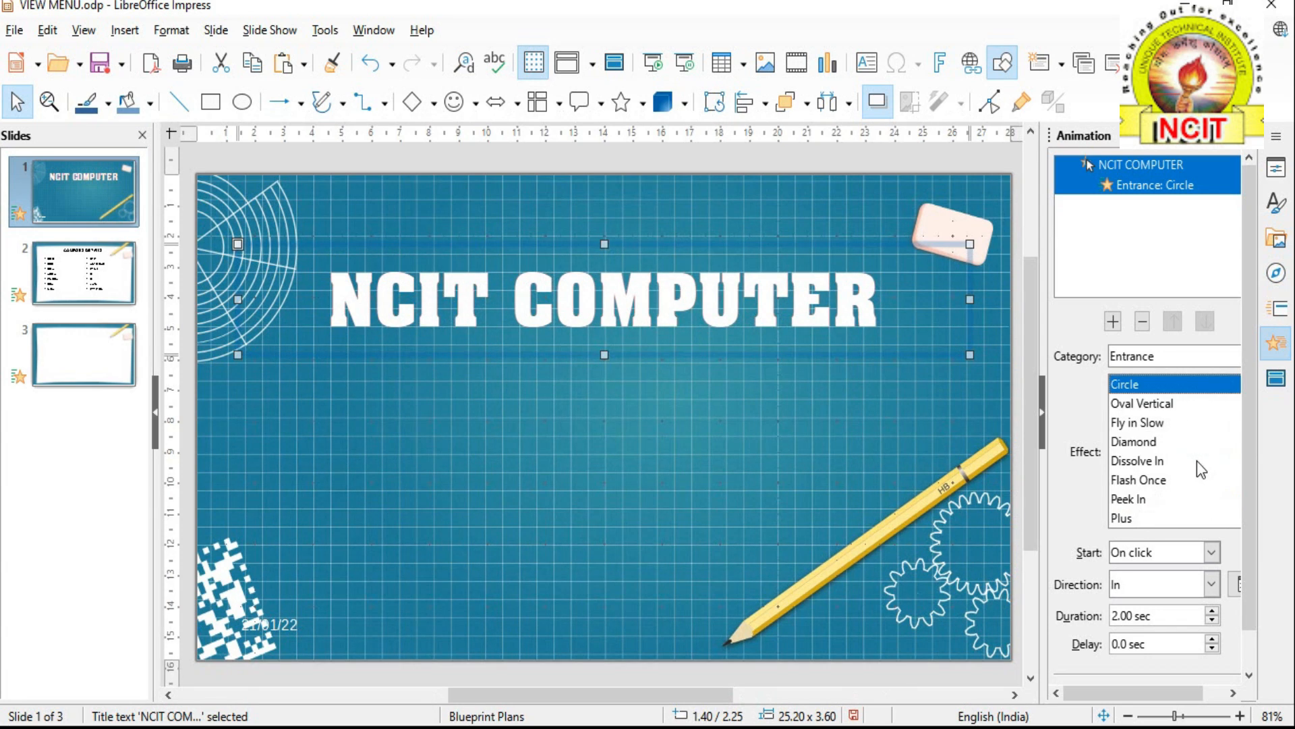
scroll(1141, 491, "down", 5)
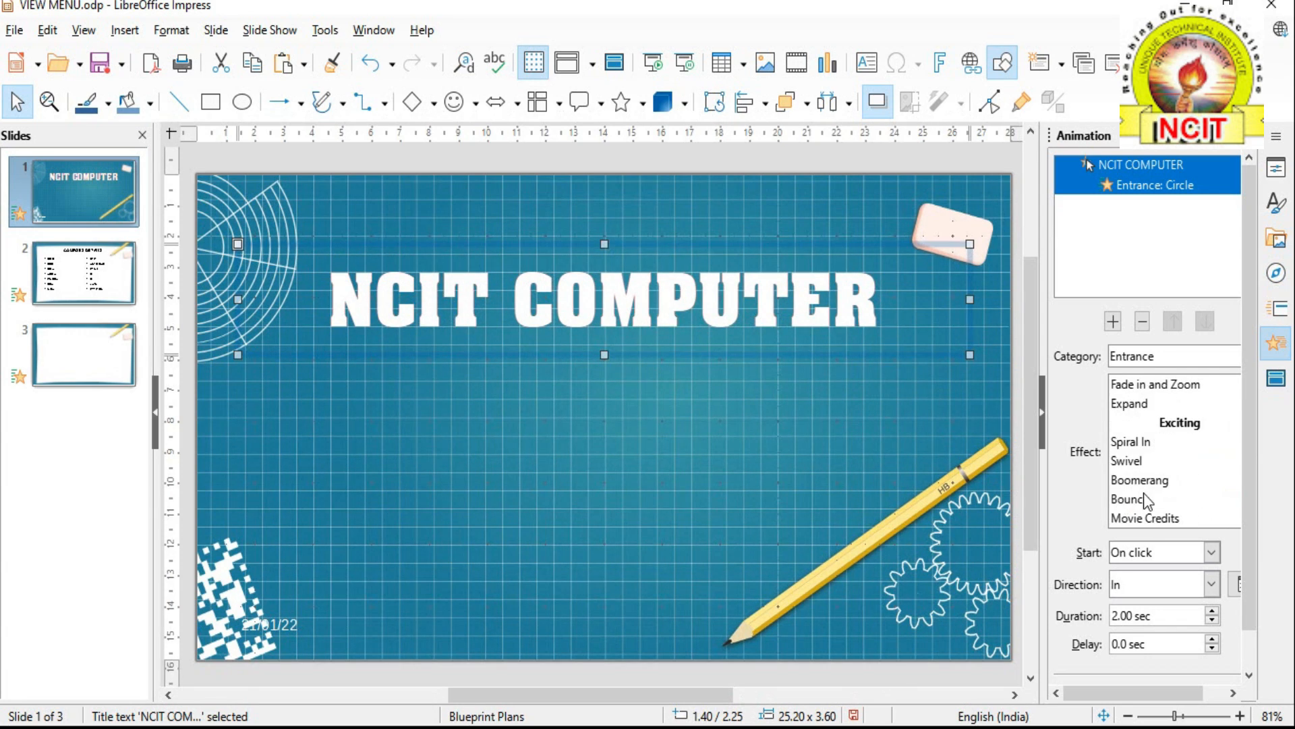
scroll(1149, 501, "down", 1)
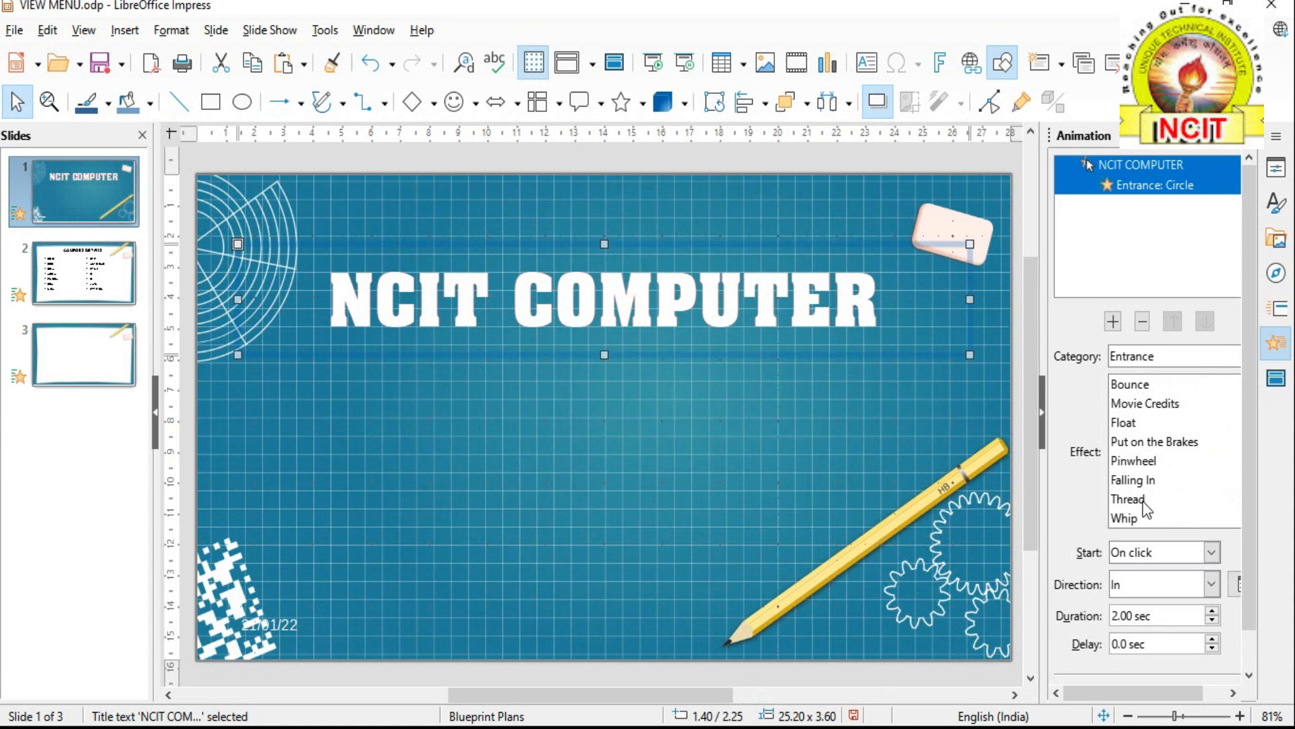
left_click(1132, 521)
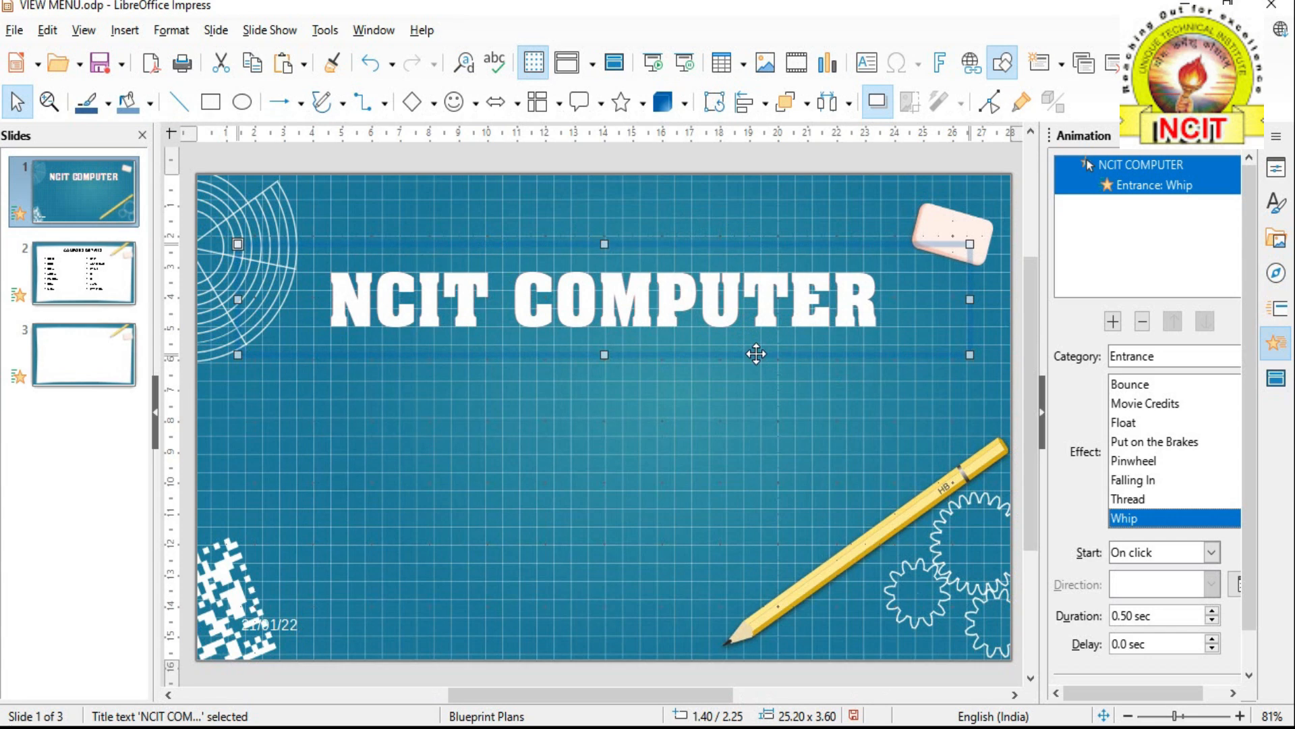
Step: Check the start options of the title's Whip effect, keep On click, and set its duration to 2.00 sec
left_click(1122, 556)
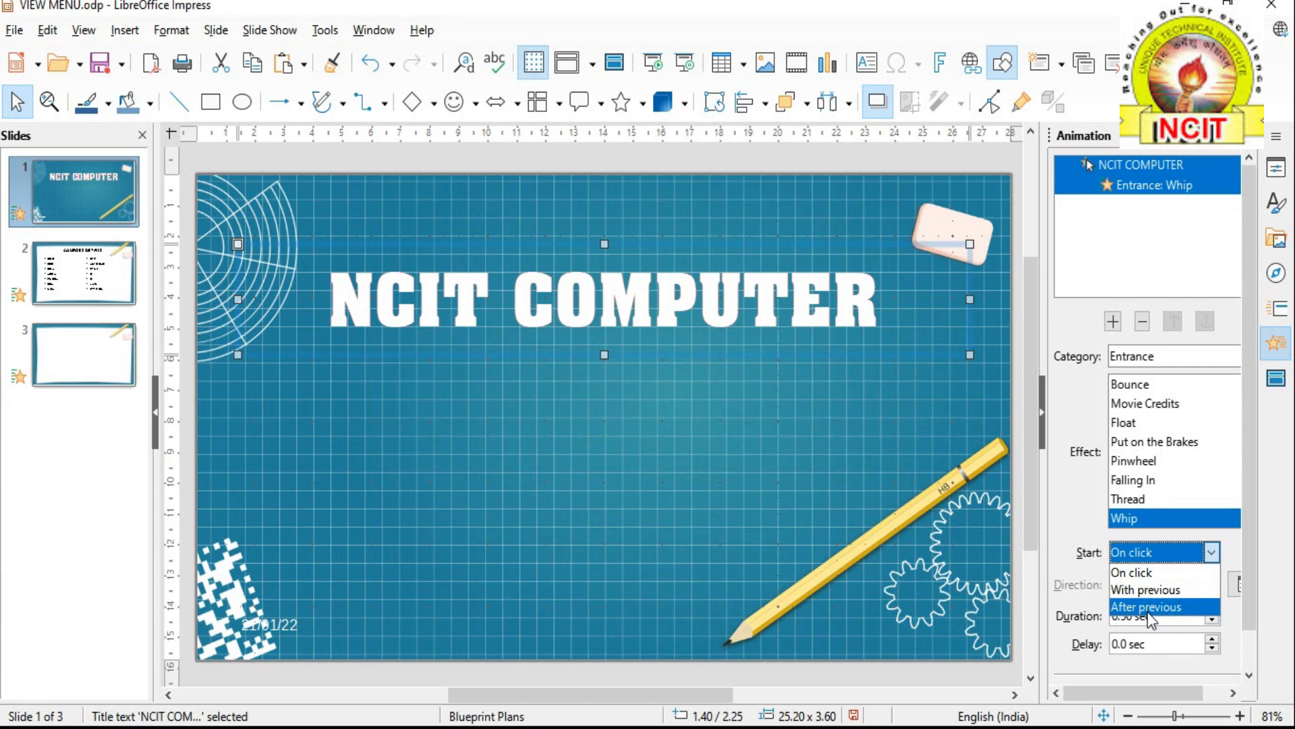
left_click(1075, 562)
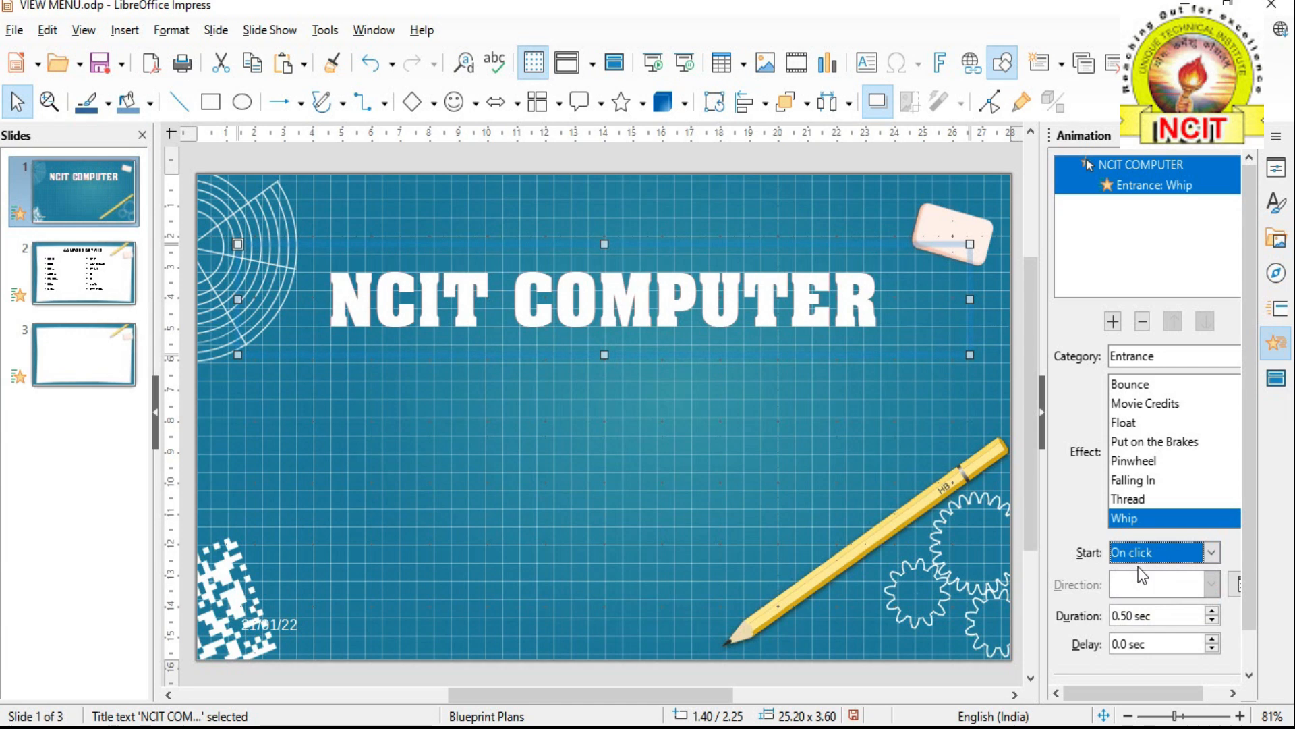
left_click(1185, 614)
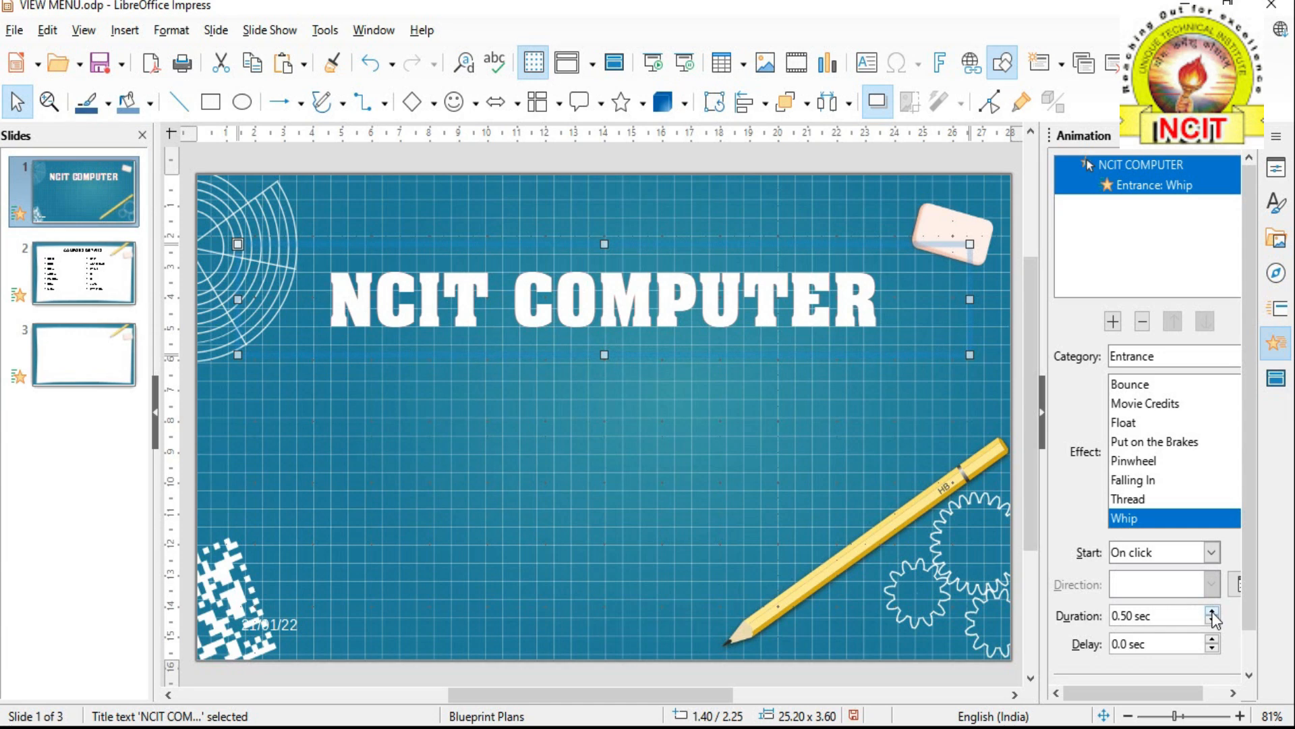
left_click(1213, 610)
left_click(1213, 610)
left_click(1213, 610)
left_click(1173, 645)
Step: Look through the Emphasis, Exit and Motion Paths effect categories for the title and deselect it
left_click(1155, 355)
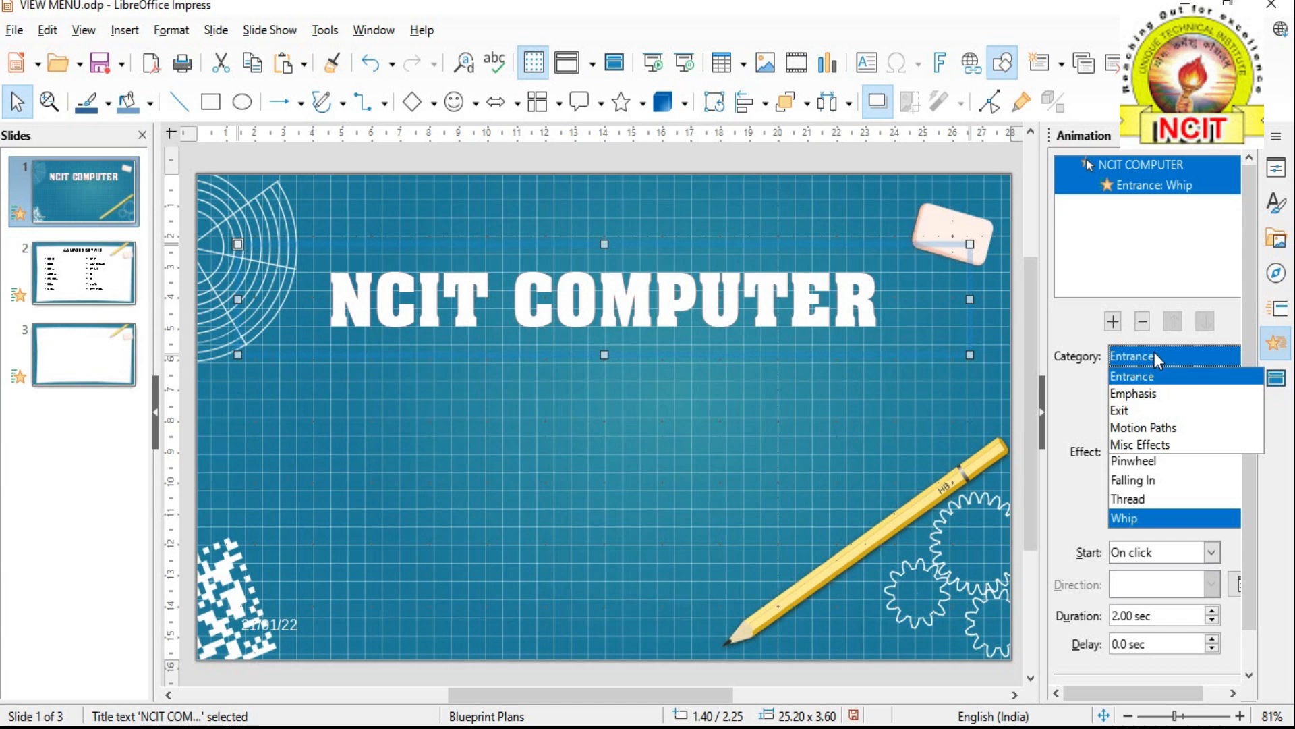
left_click(1153, 395)
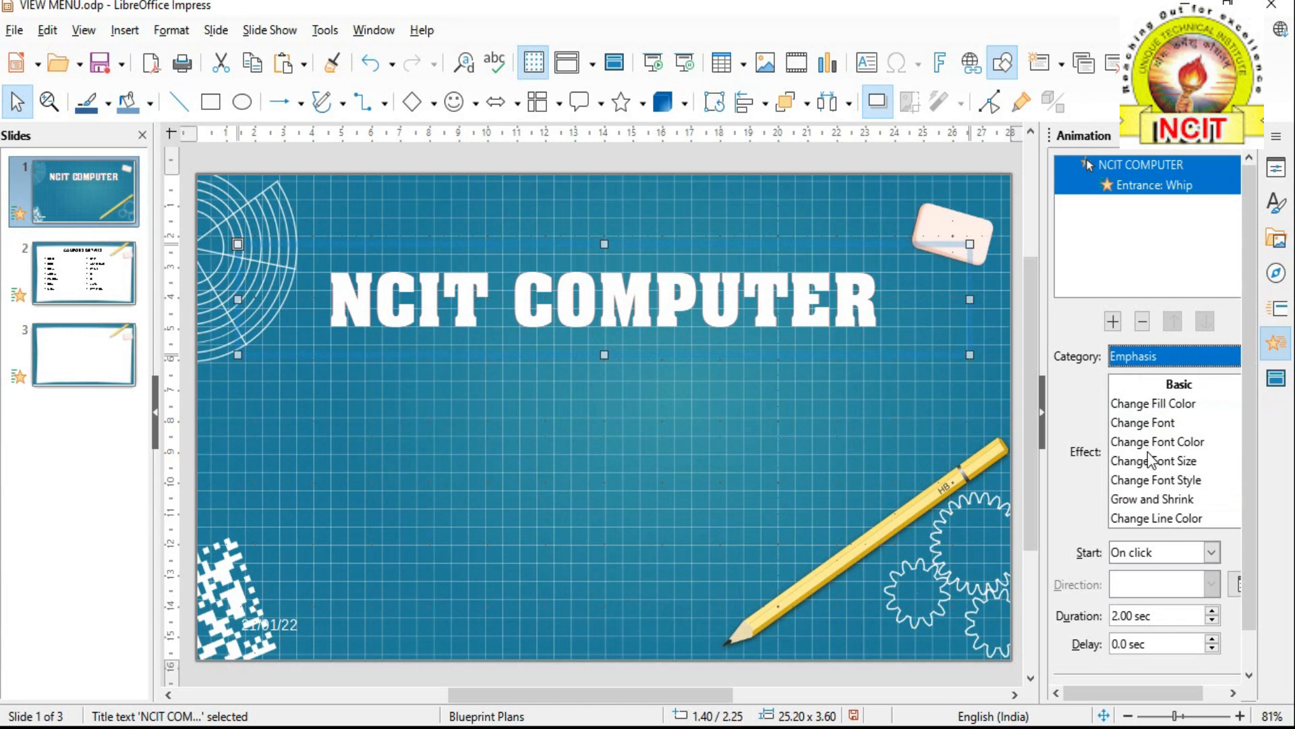
left_click(1136, 355)
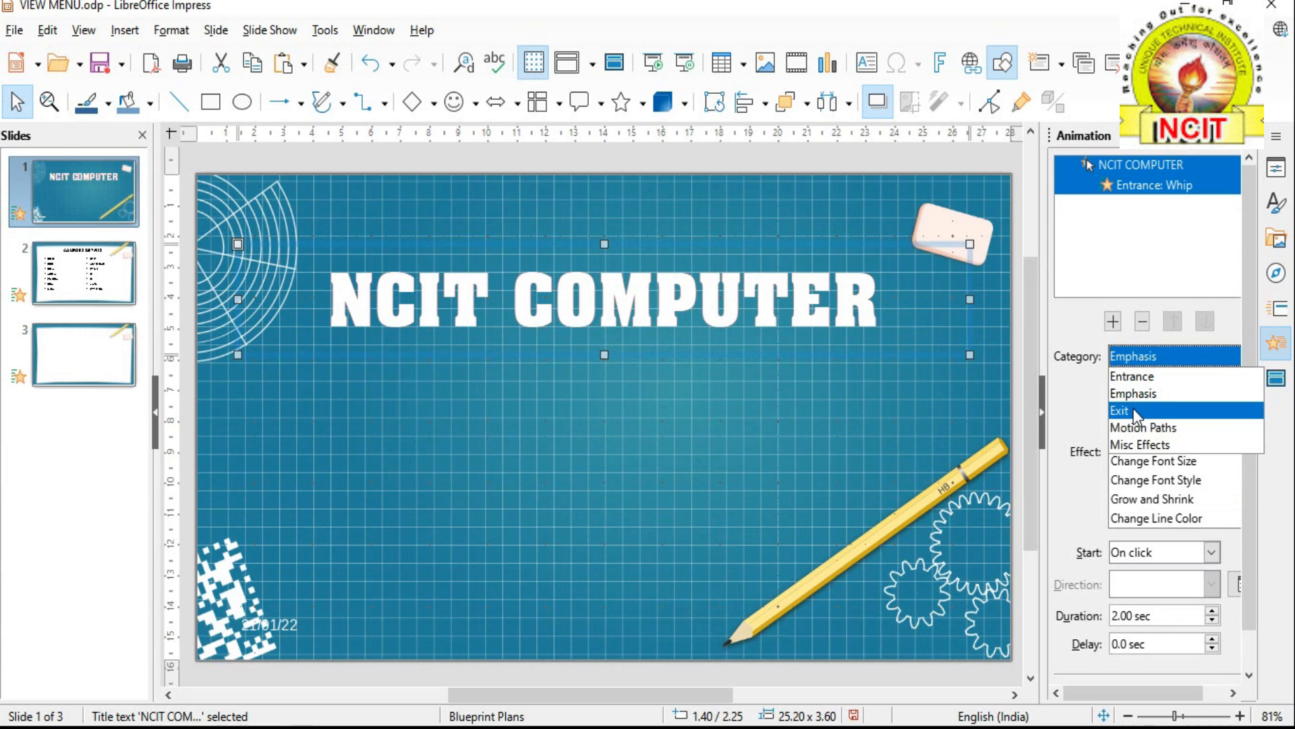
left_click(1133, 409)
left_click(1136, 354)
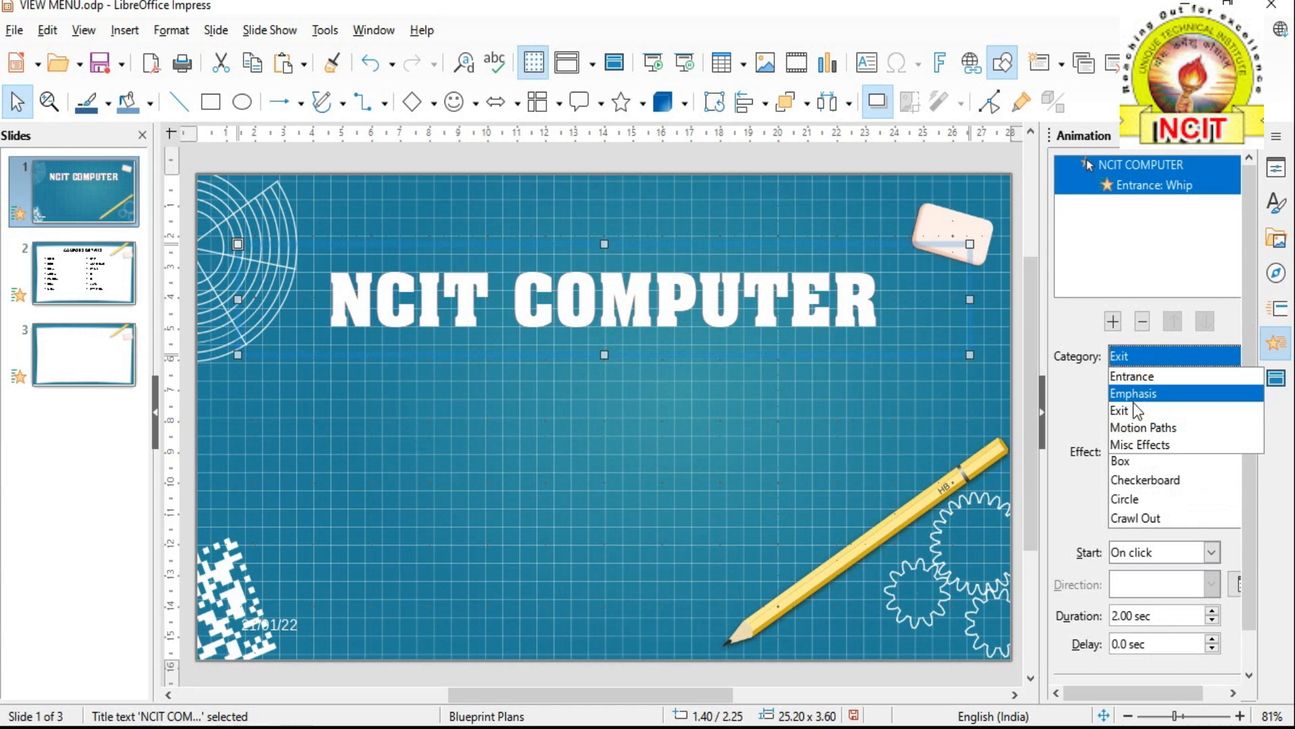
left_click(1144, 427)
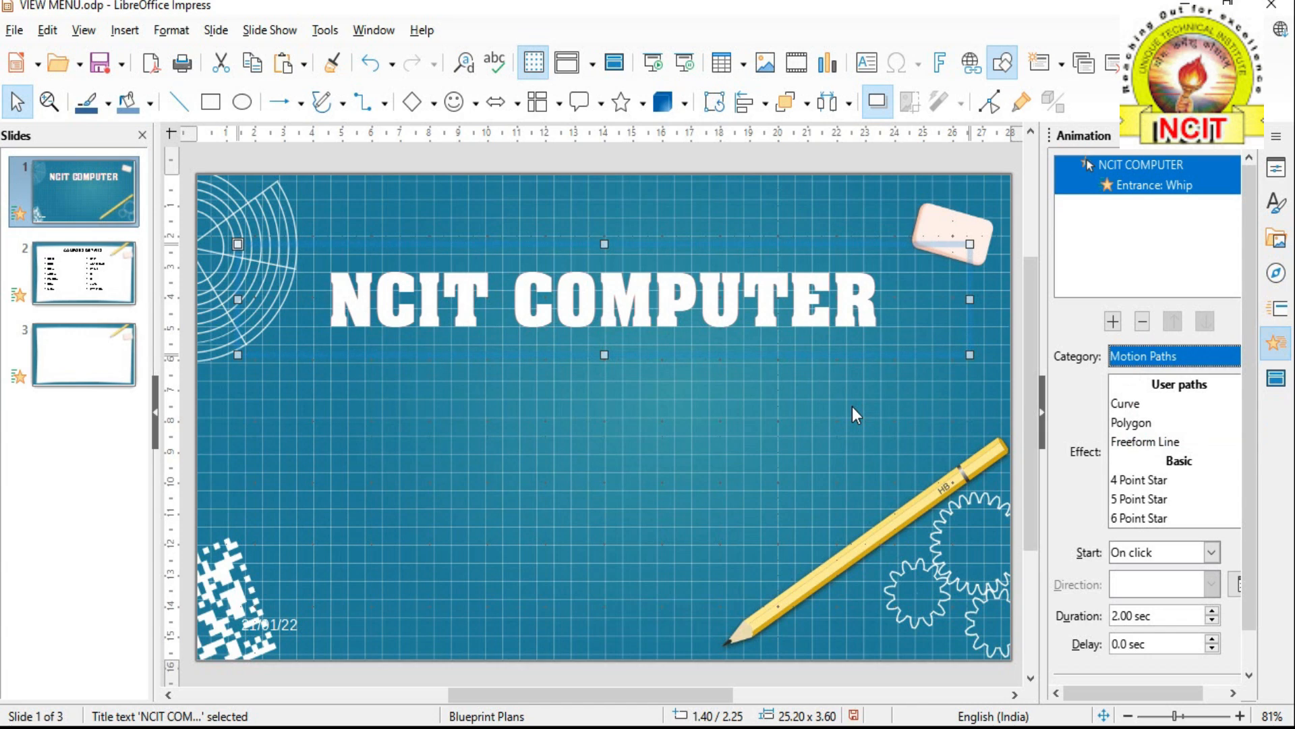
left_click(578, 513)
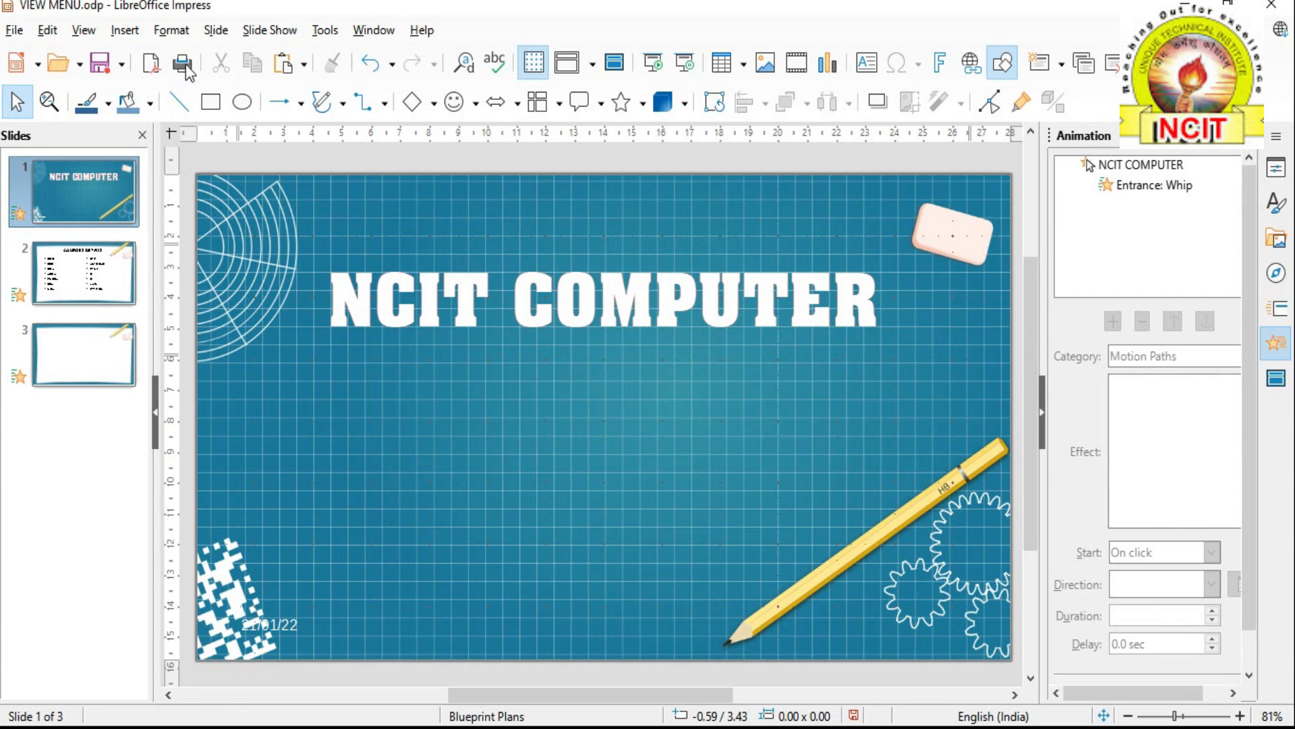
Step: Play the slide show from the first slide and exit it at the end
left_click(269, 31)
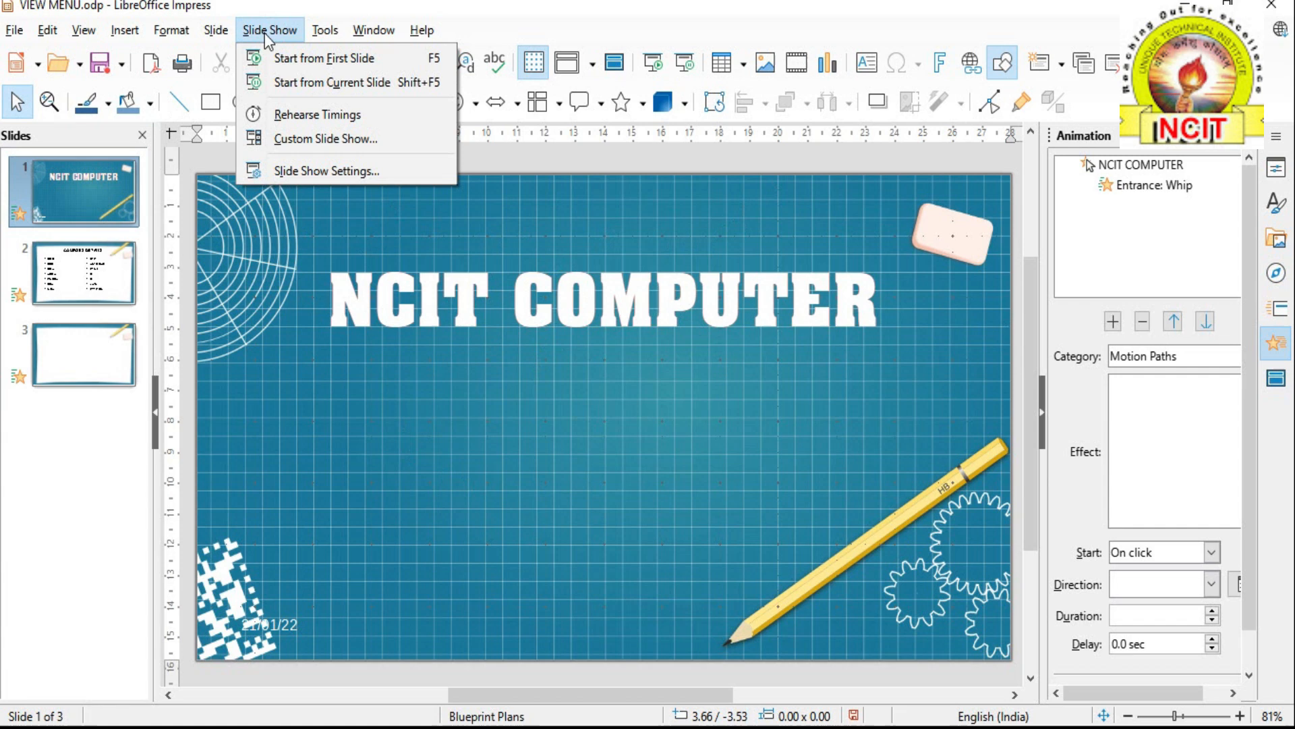
left_click(317, 61)
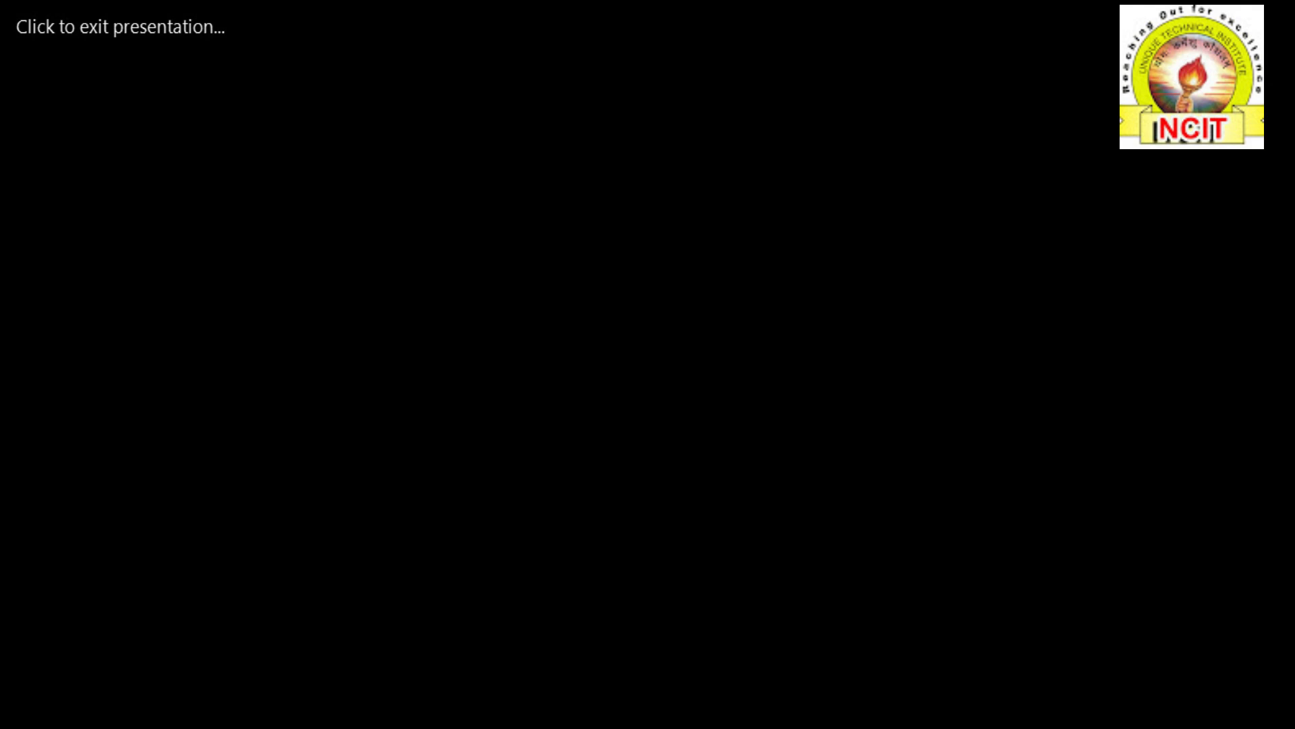
key("Escape")
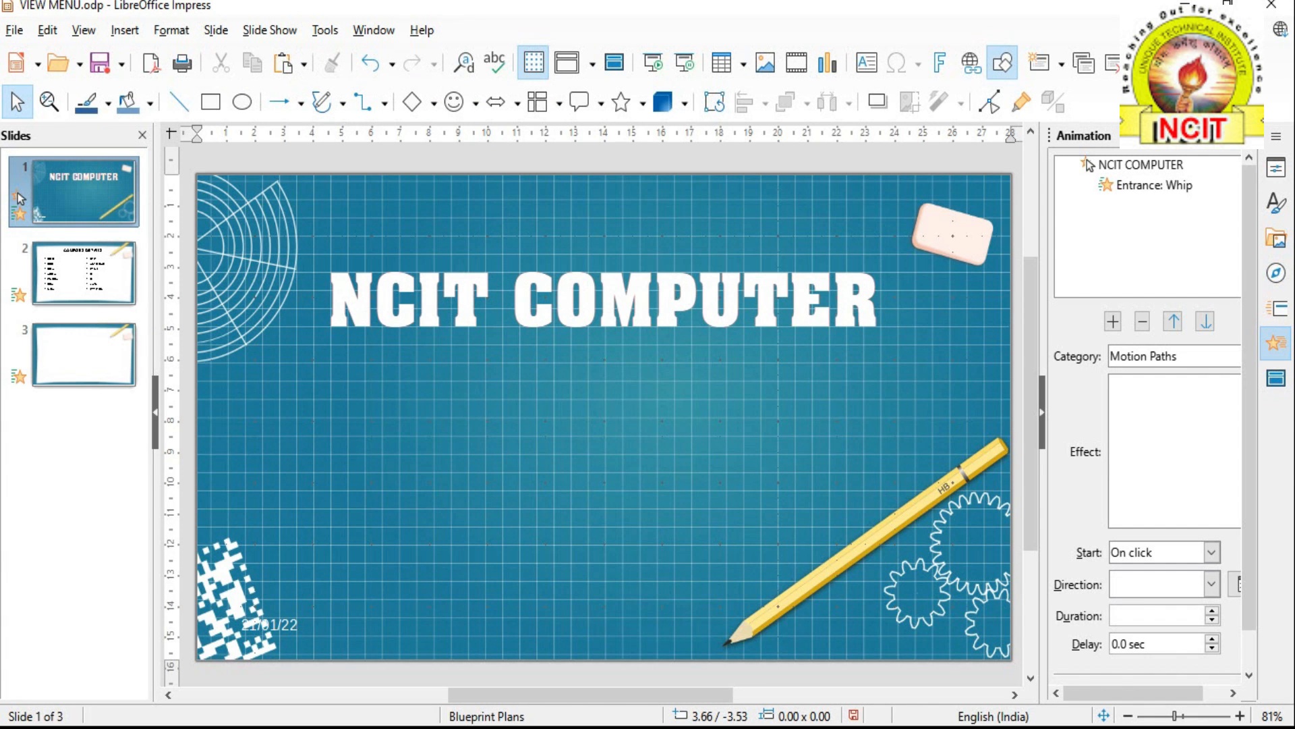
Step: Show the presentation styles, select the Notes style and expand the Outline 1 style
left_click(83, 30)
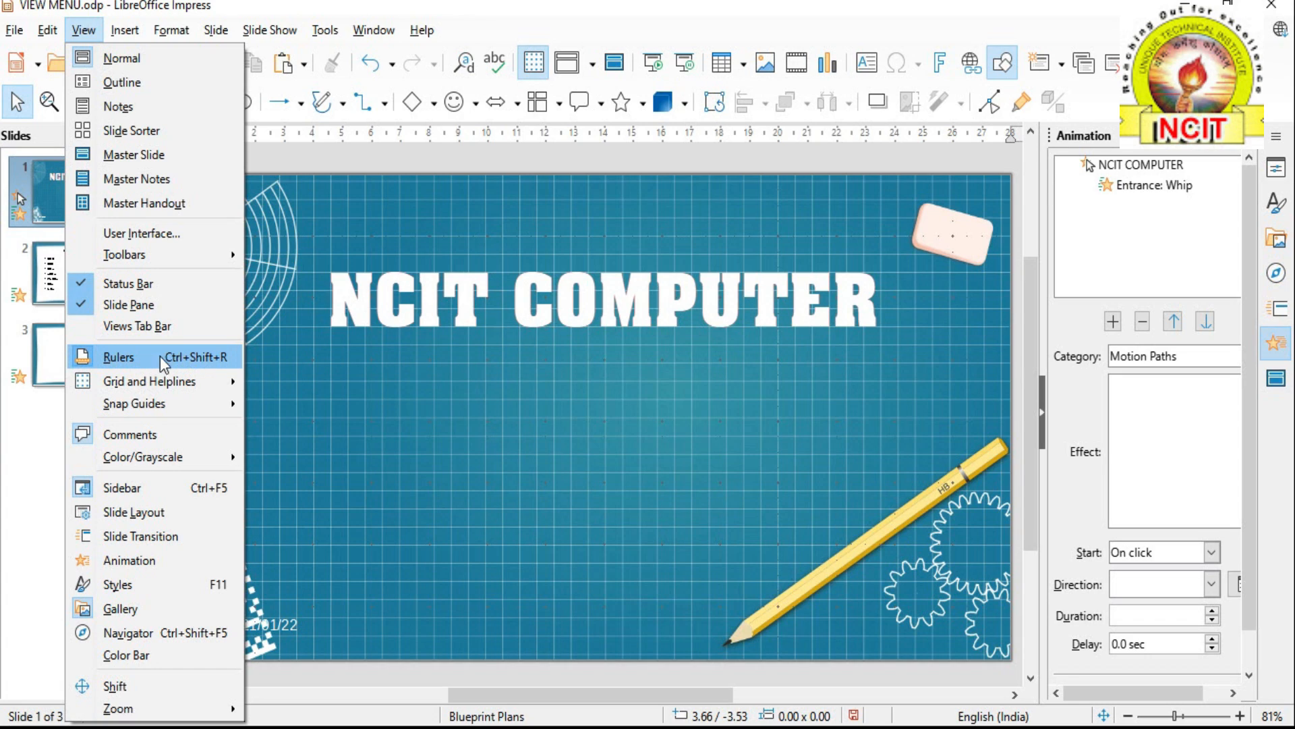
left_click(162, 593)
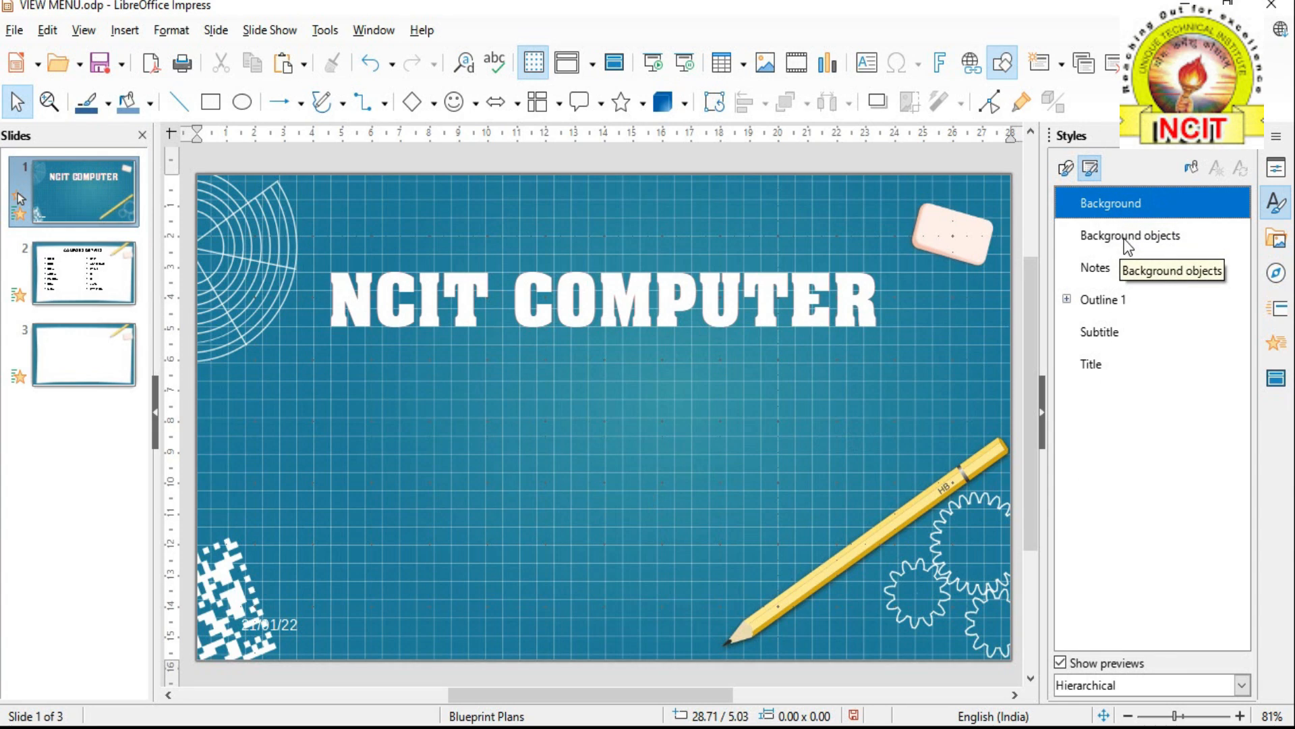
left_click(1100, 268)
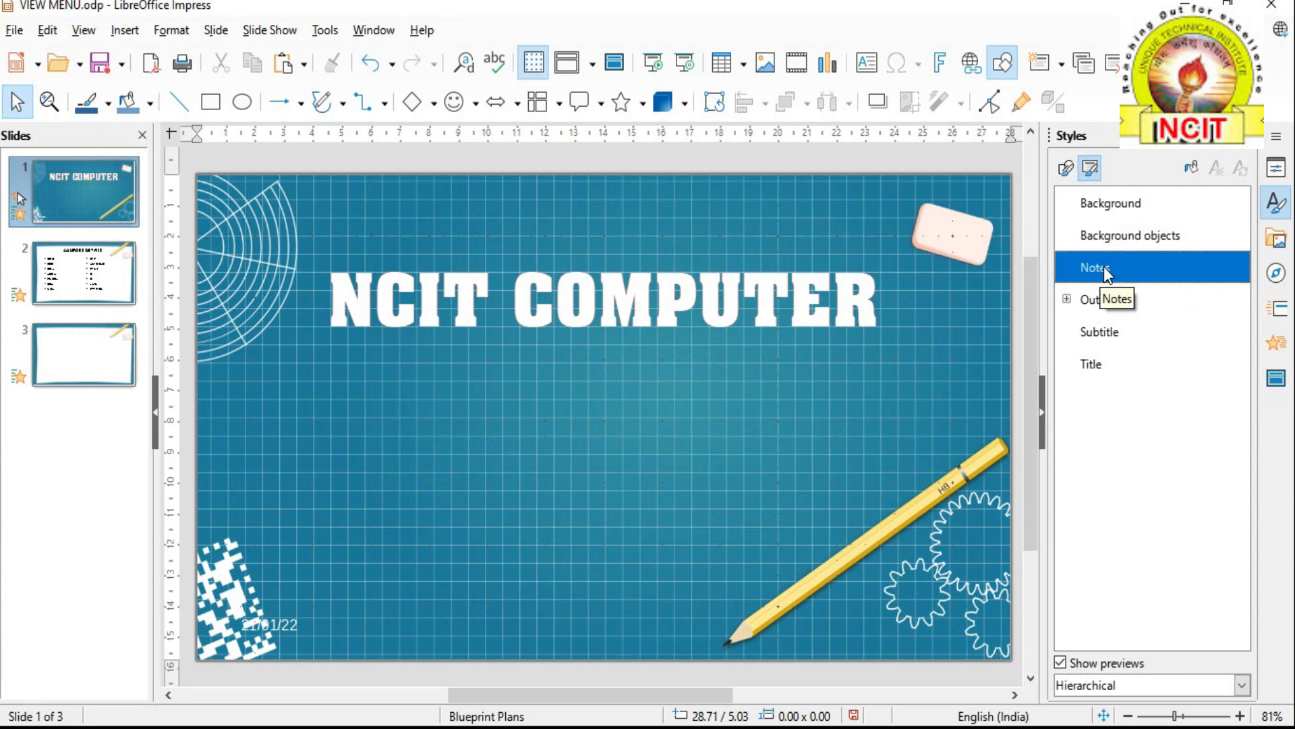
left_click(1068, 299)
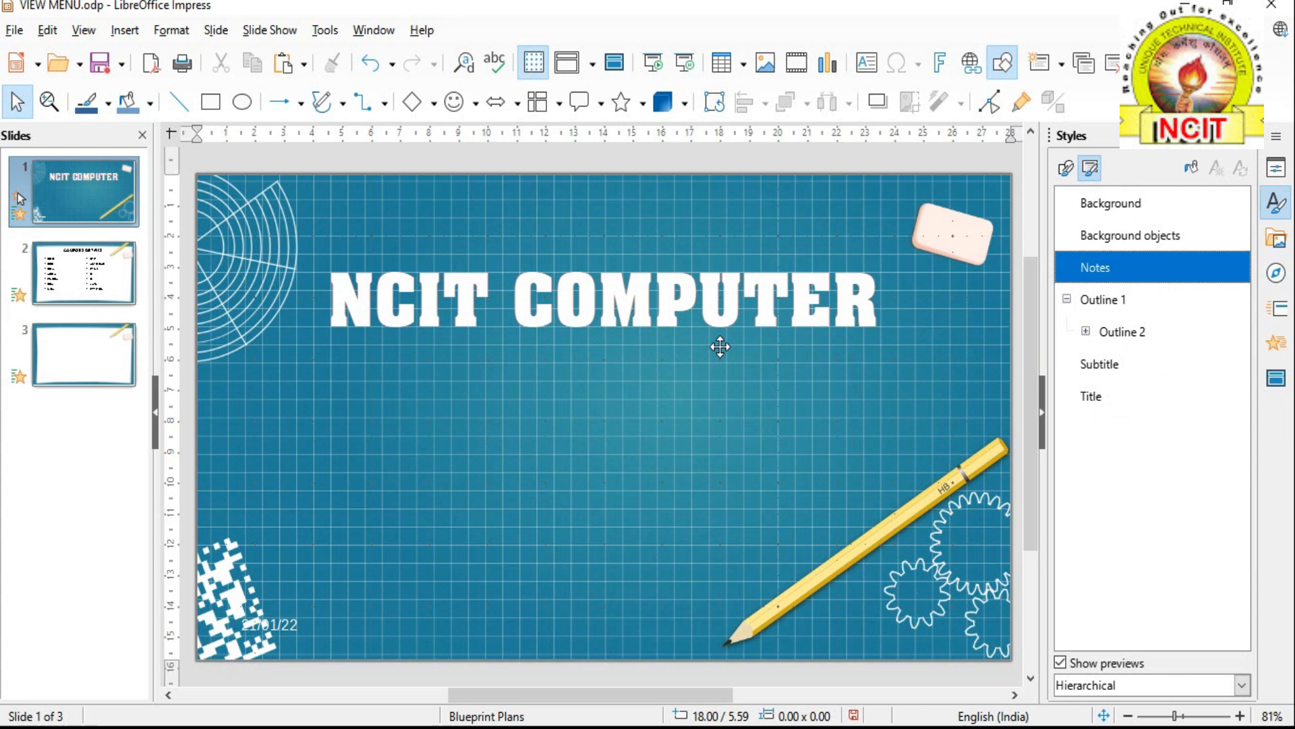
Step: Open the Gallery and place the green circle arrow from the Arrows theme below the NCIT COMPUTER title
left_click(85, 33)
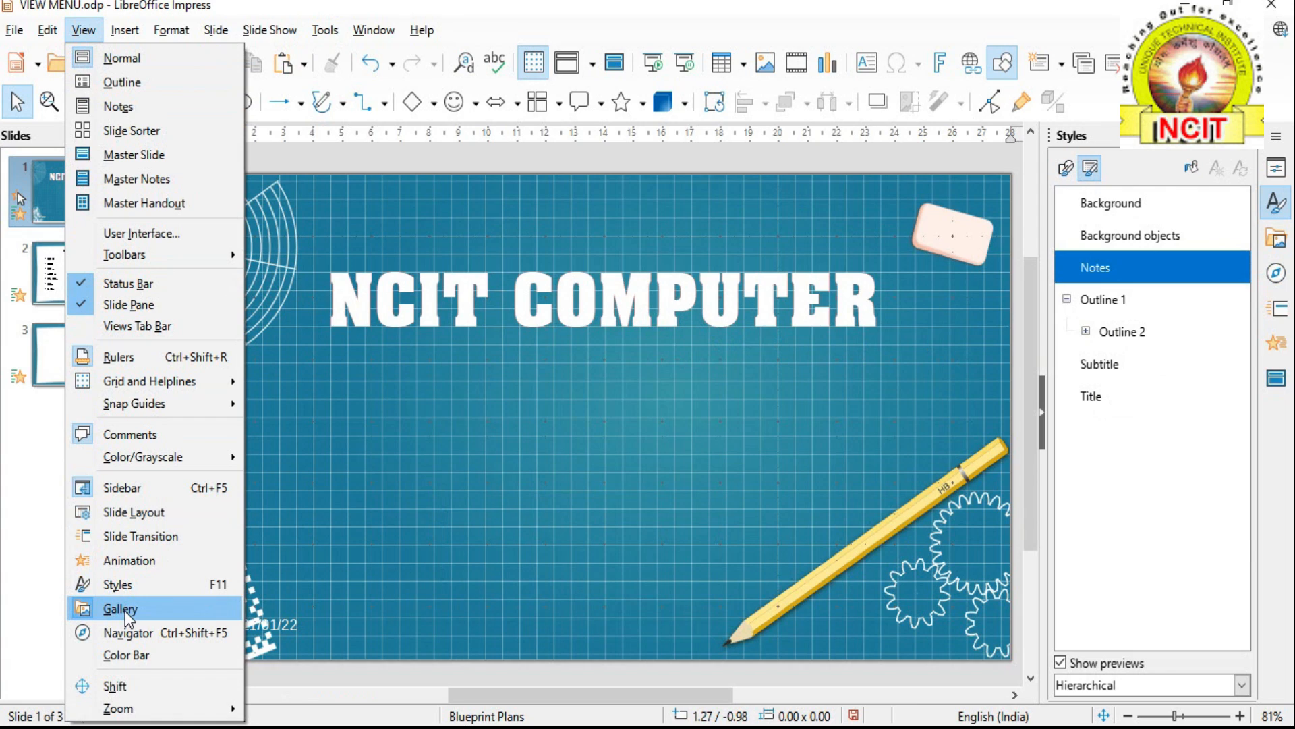
left_click(1276, 246)
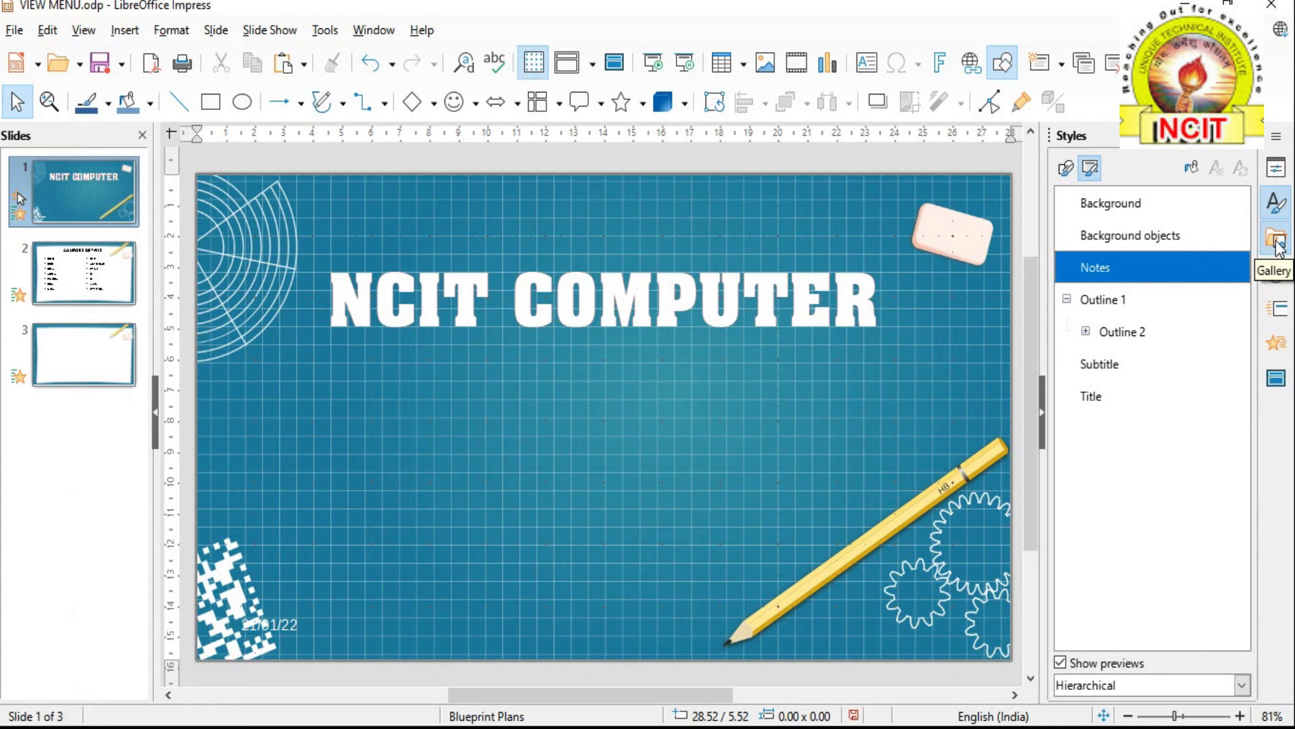
left_click(1277, 243)
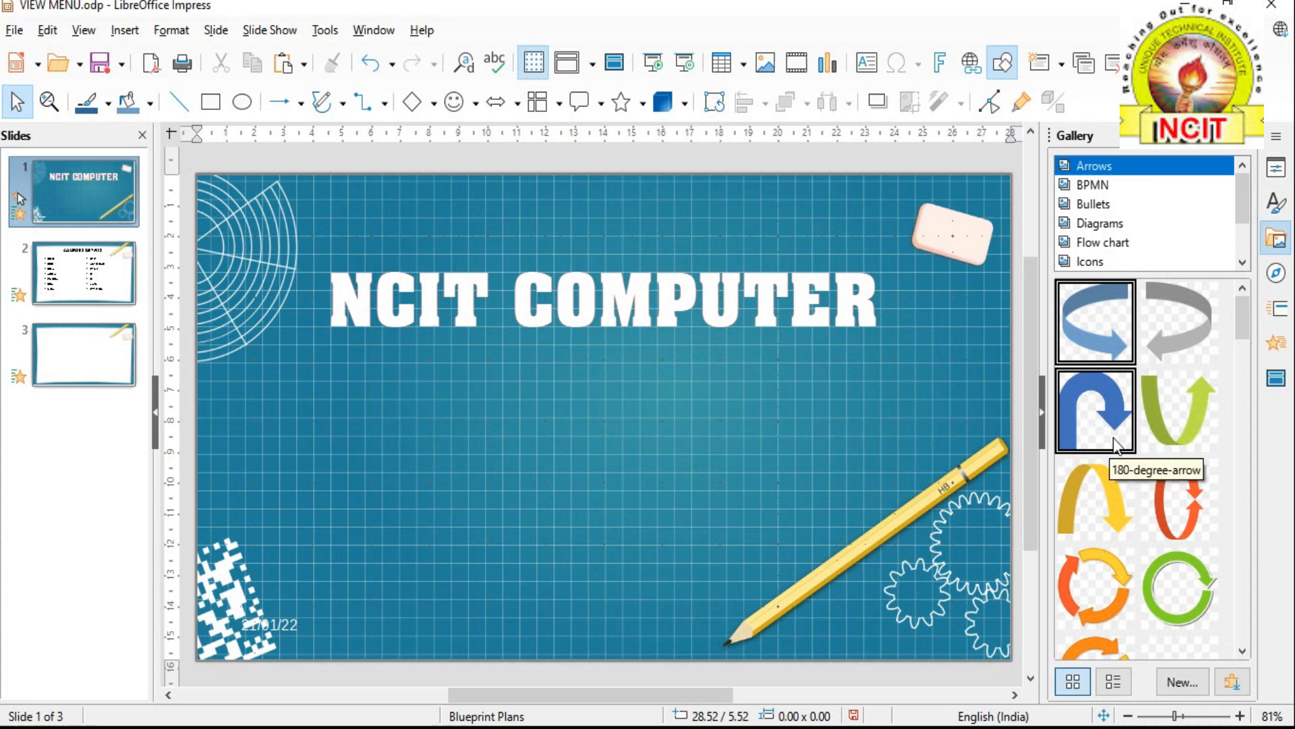
left_click(1166, 591)
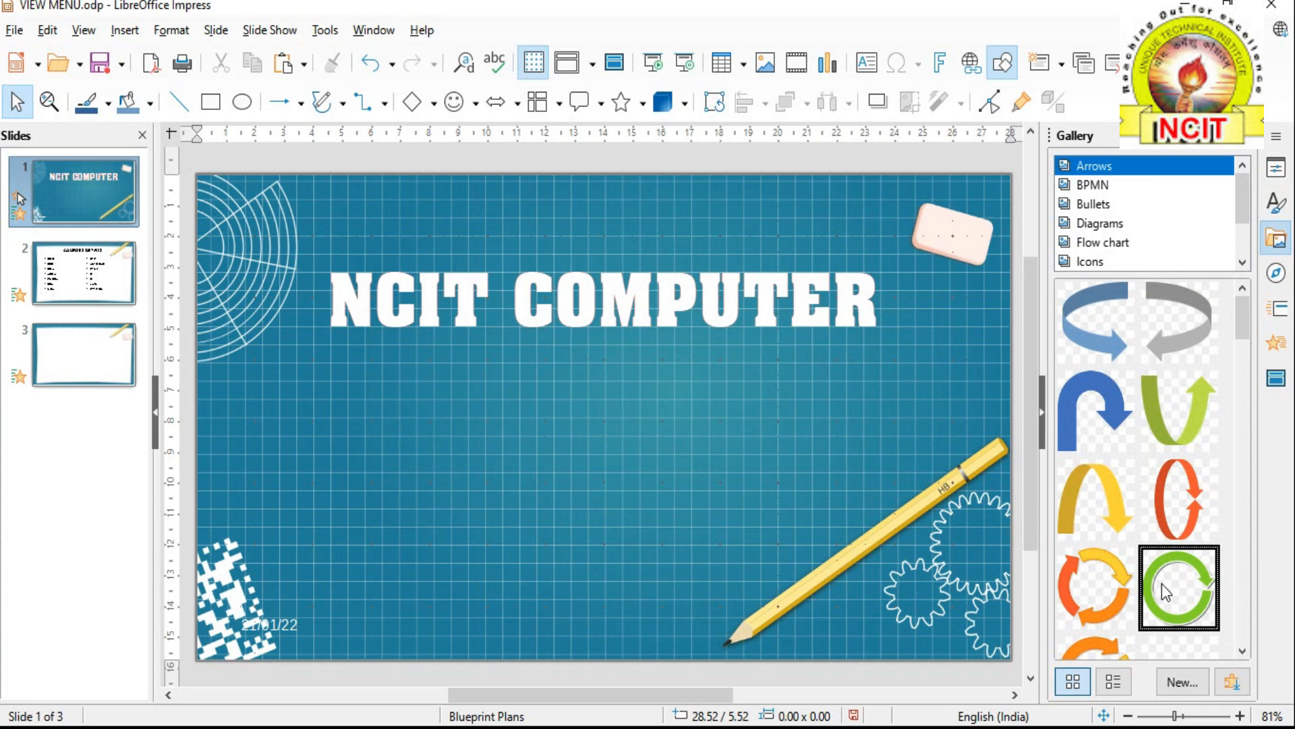
left_click_drag(1160, 591, 524, 468)
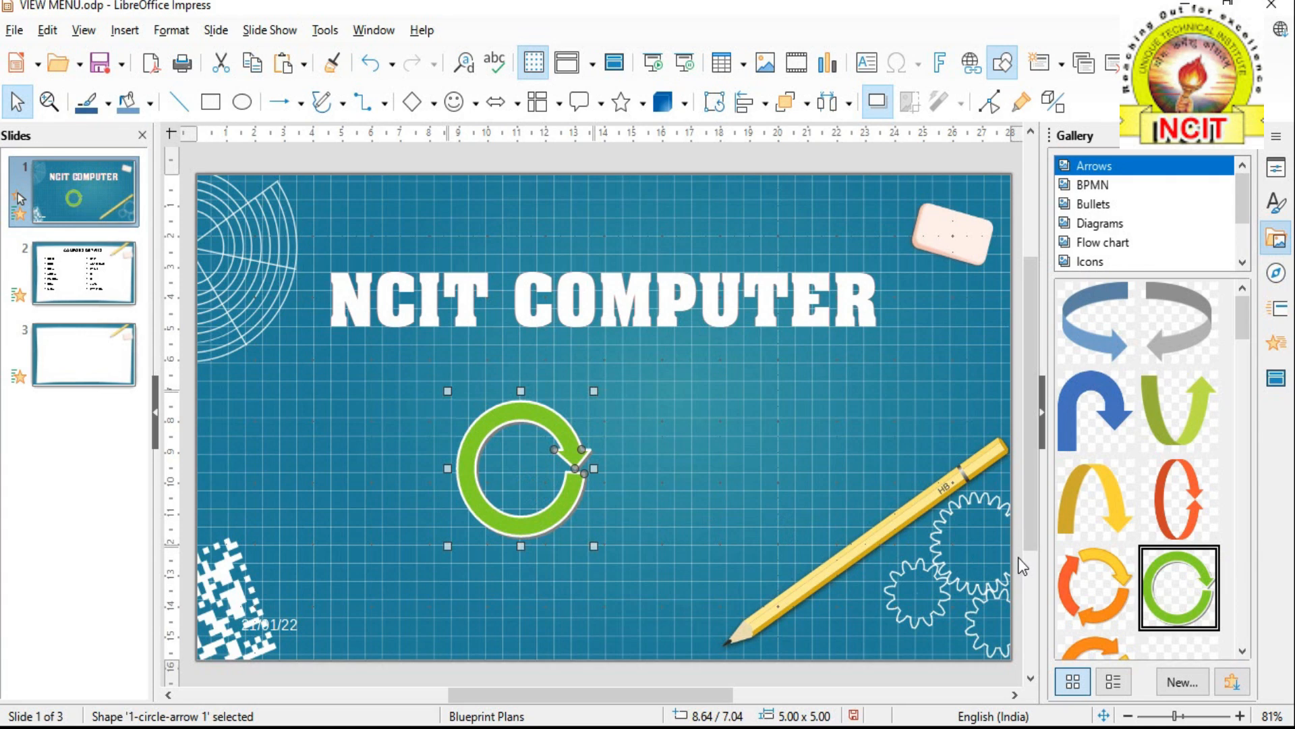
Step: Add an Entrance animation to the green circle arrow, trying Circle and Wedge and ending with the Wheel effect
left_click(84, 30)
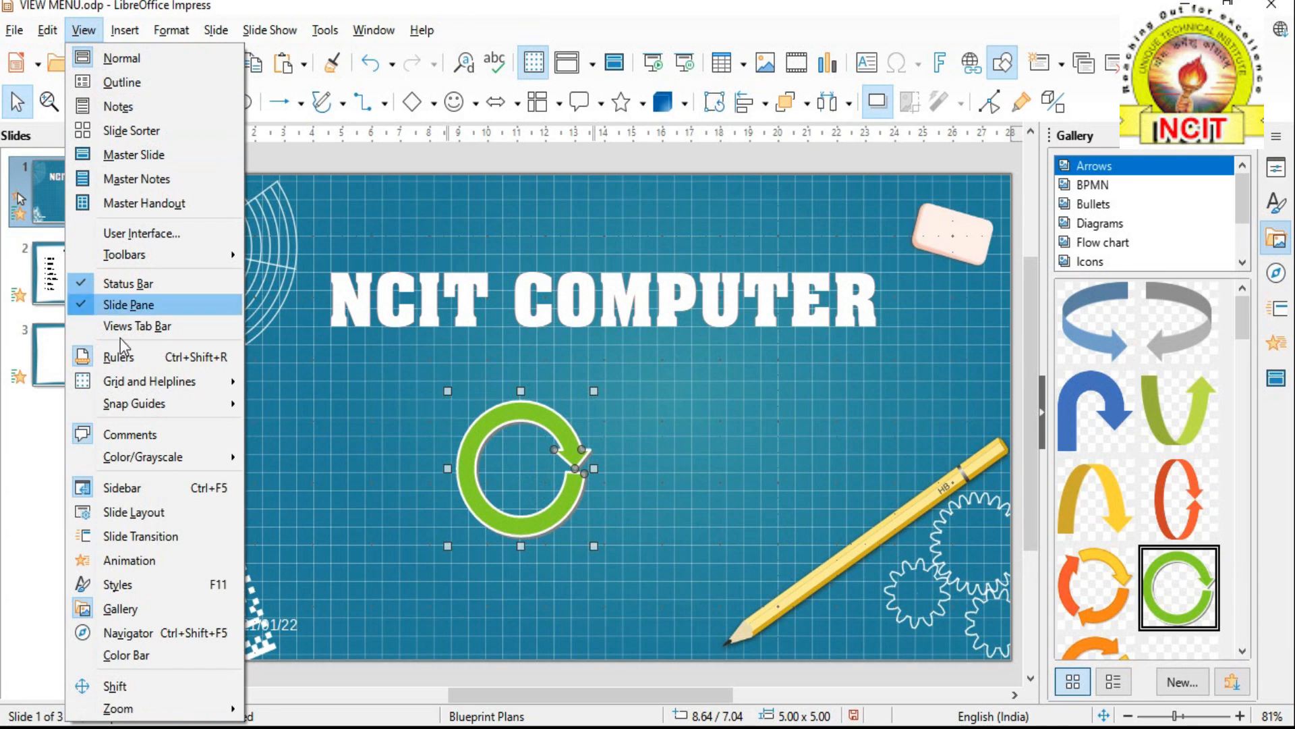
left_click(129, 560)
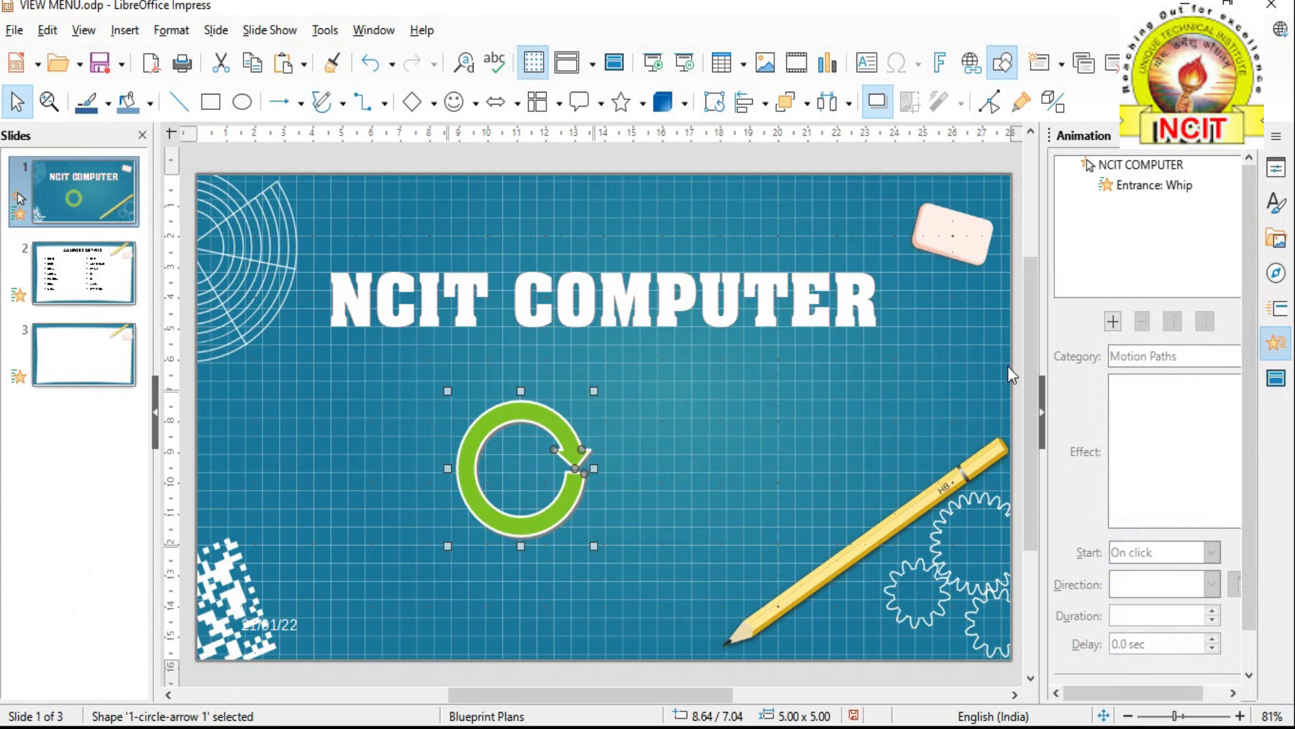
left_click(1113, 322)
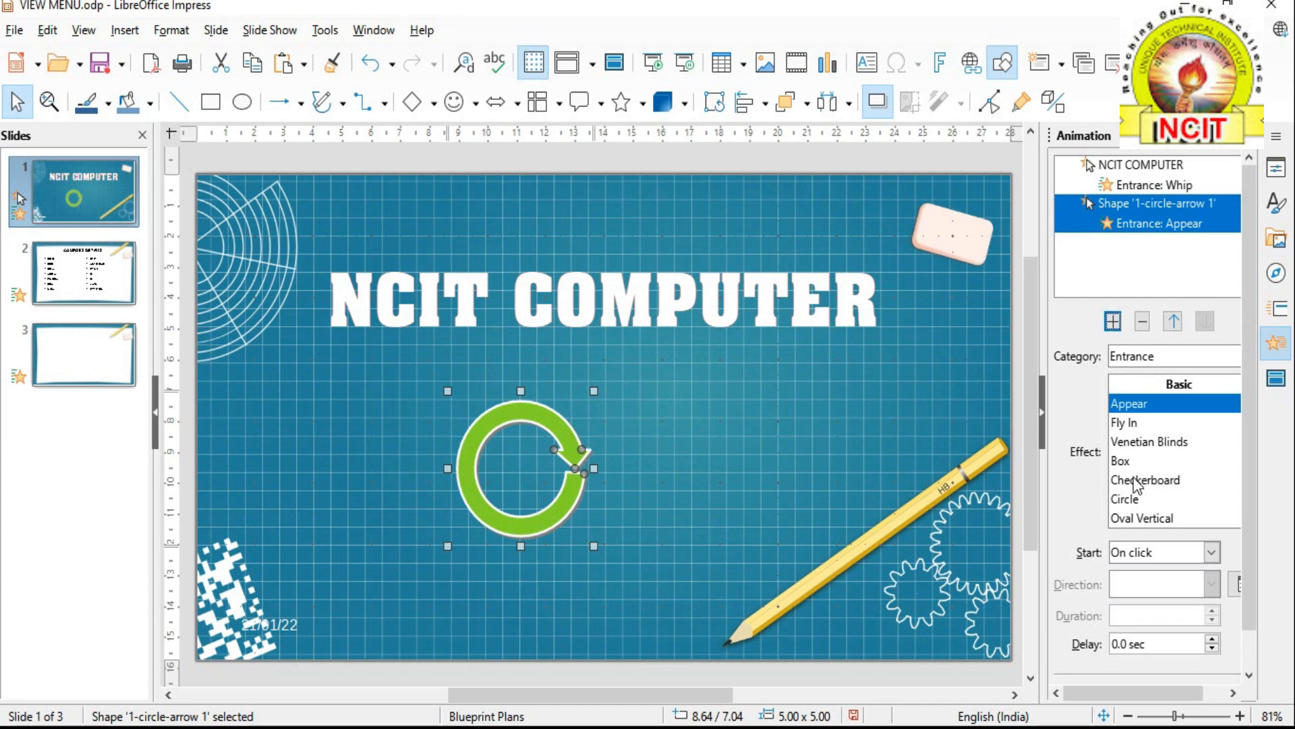
left_click(1130, 503)
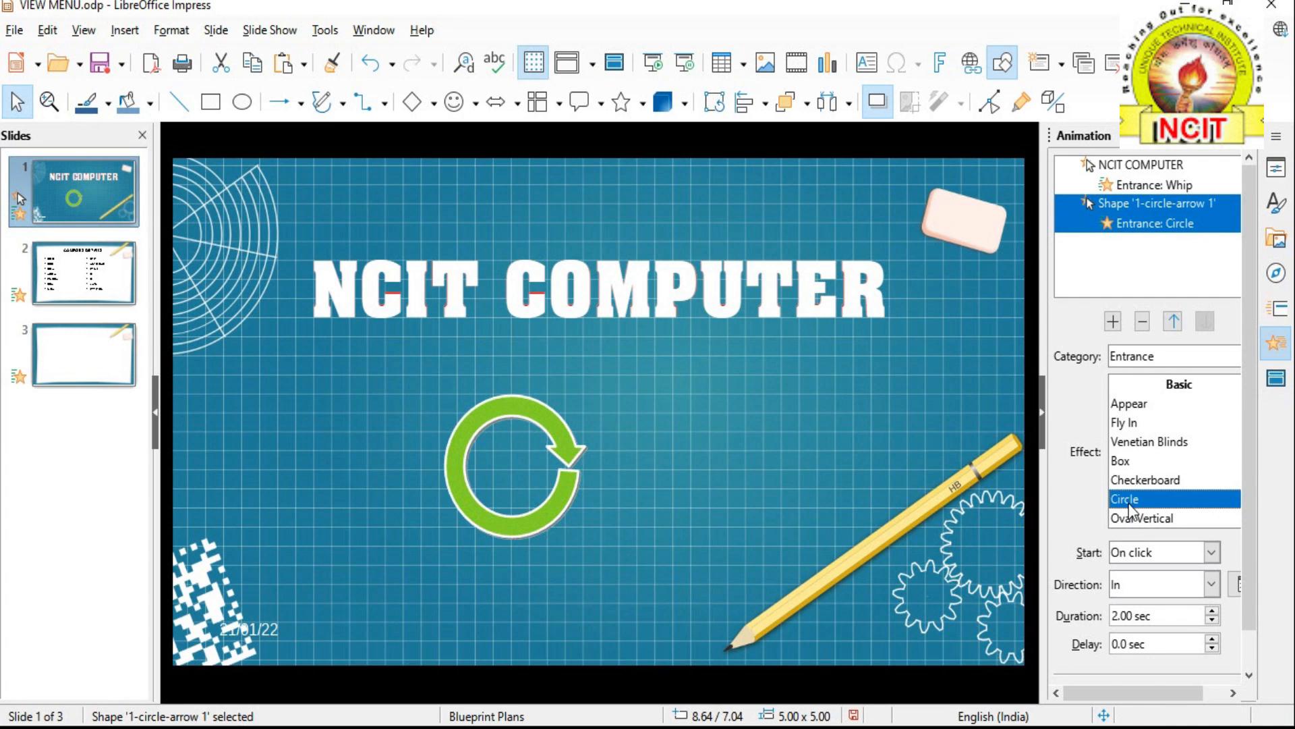
scroll(1133, 506, "down", 4)
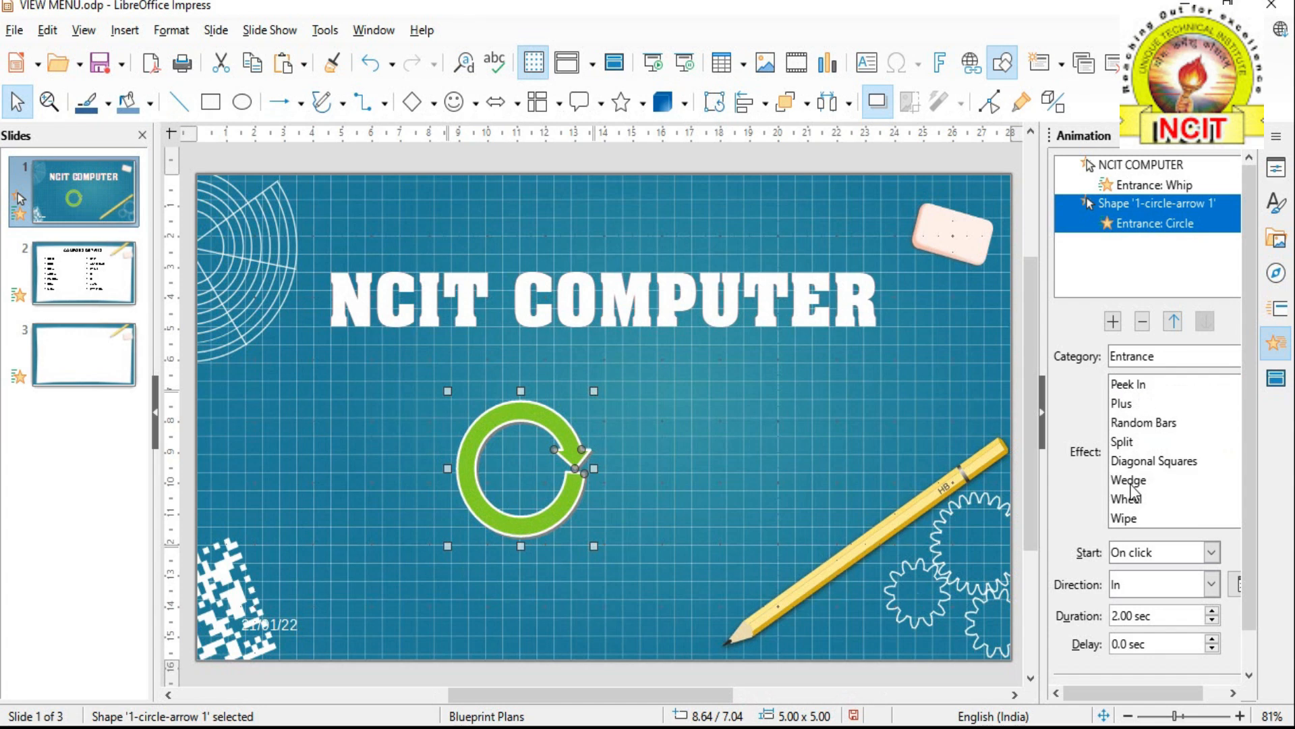
left_click(1132, 481)
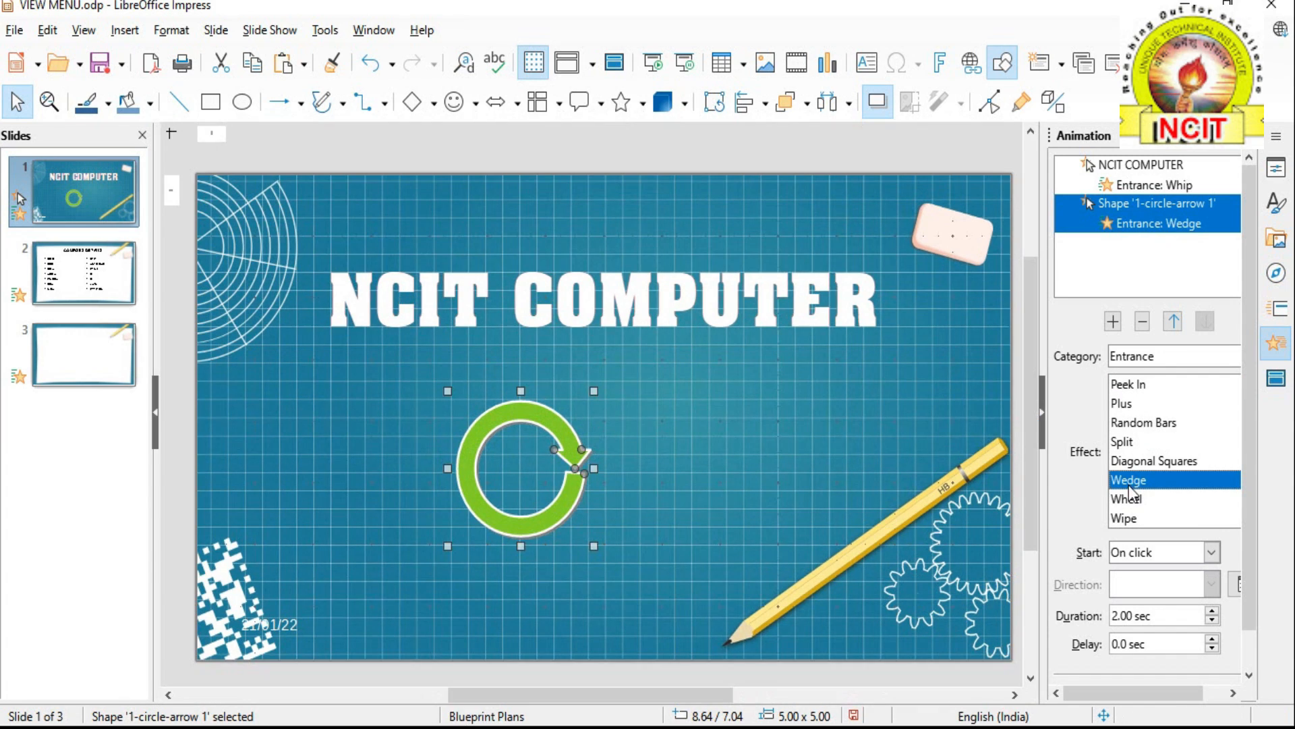
left_click(1128, 499)
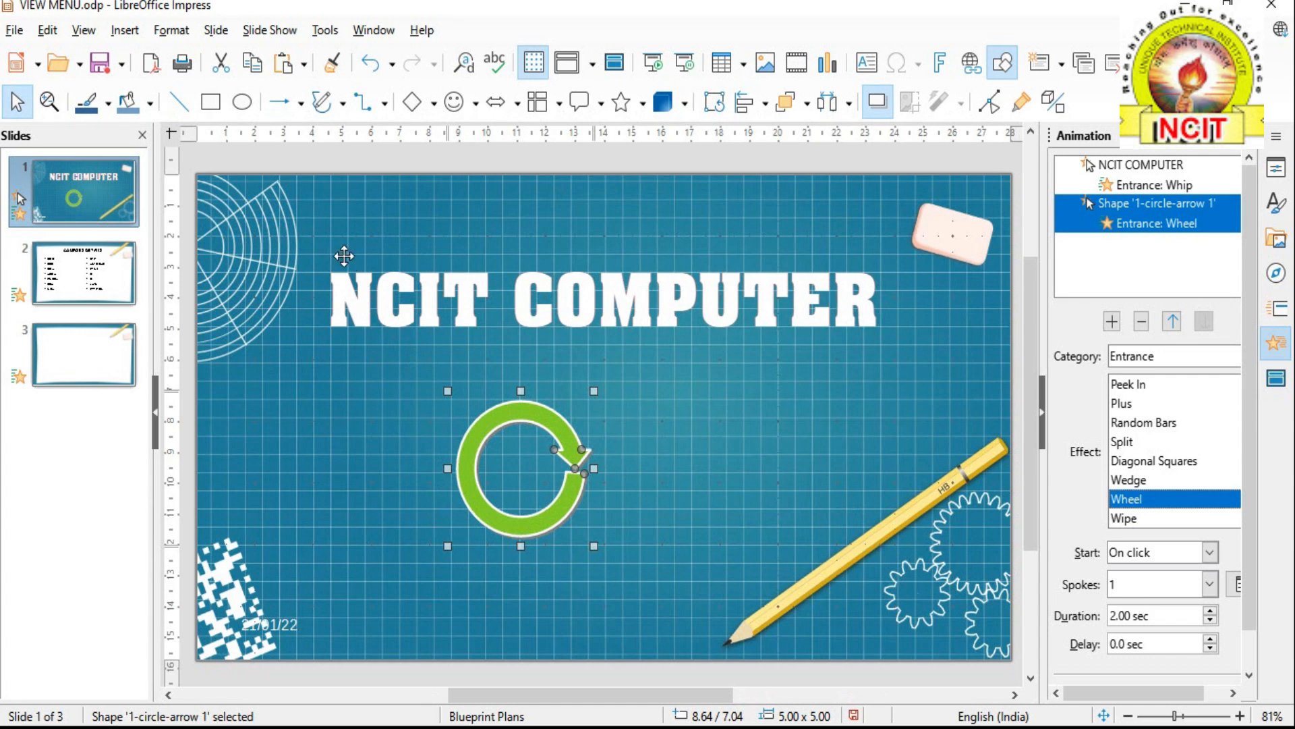
Step: Toggle the Gallery view option so that the sidebar is hidden
left_click(84, 31)
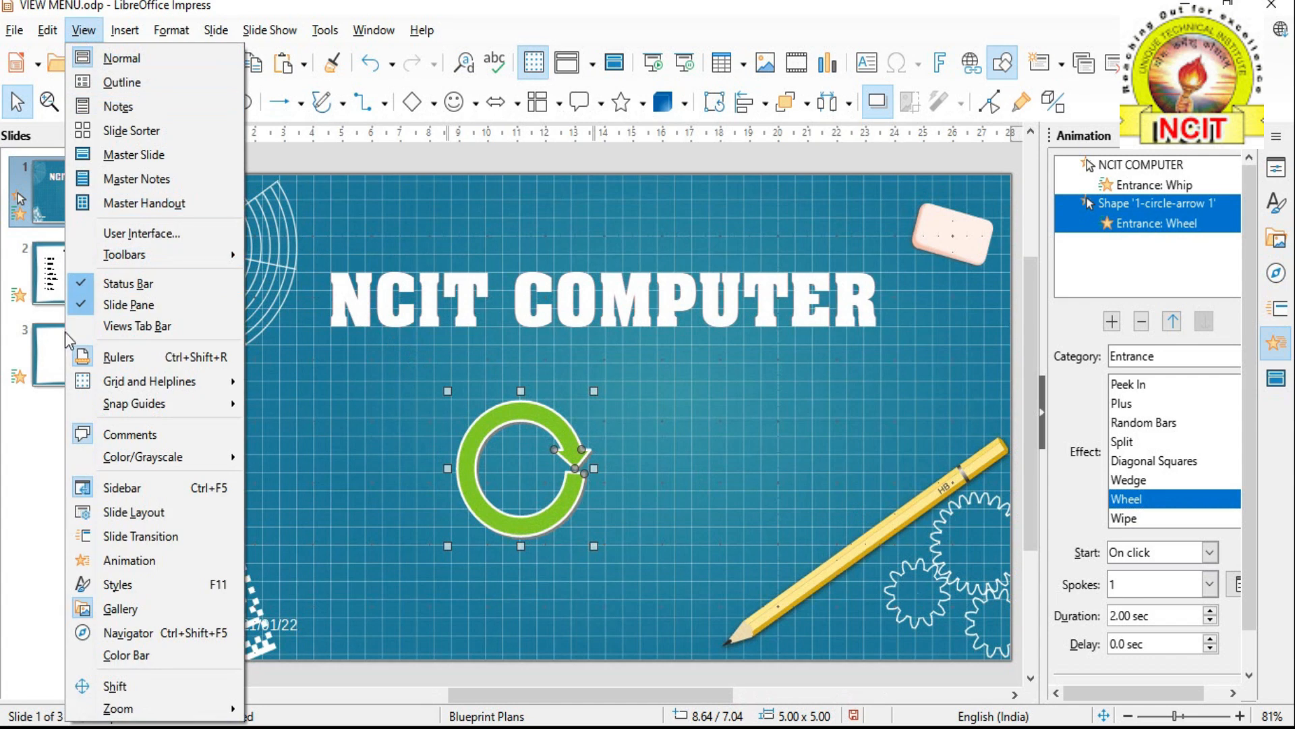
left_click(139, 611)
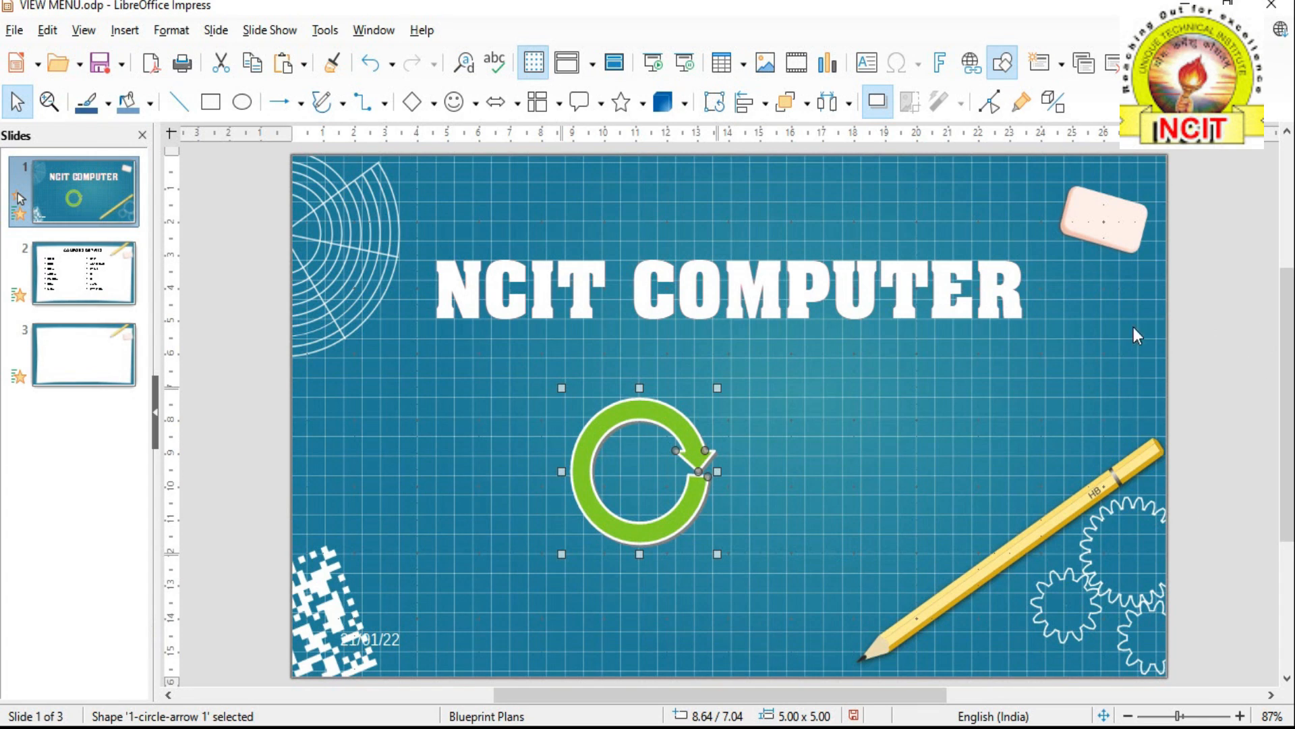
Step: Show the Gallery again and browse its Bullets, Diagrams, Flow chart and Shapes themes
left_click(482, 338)
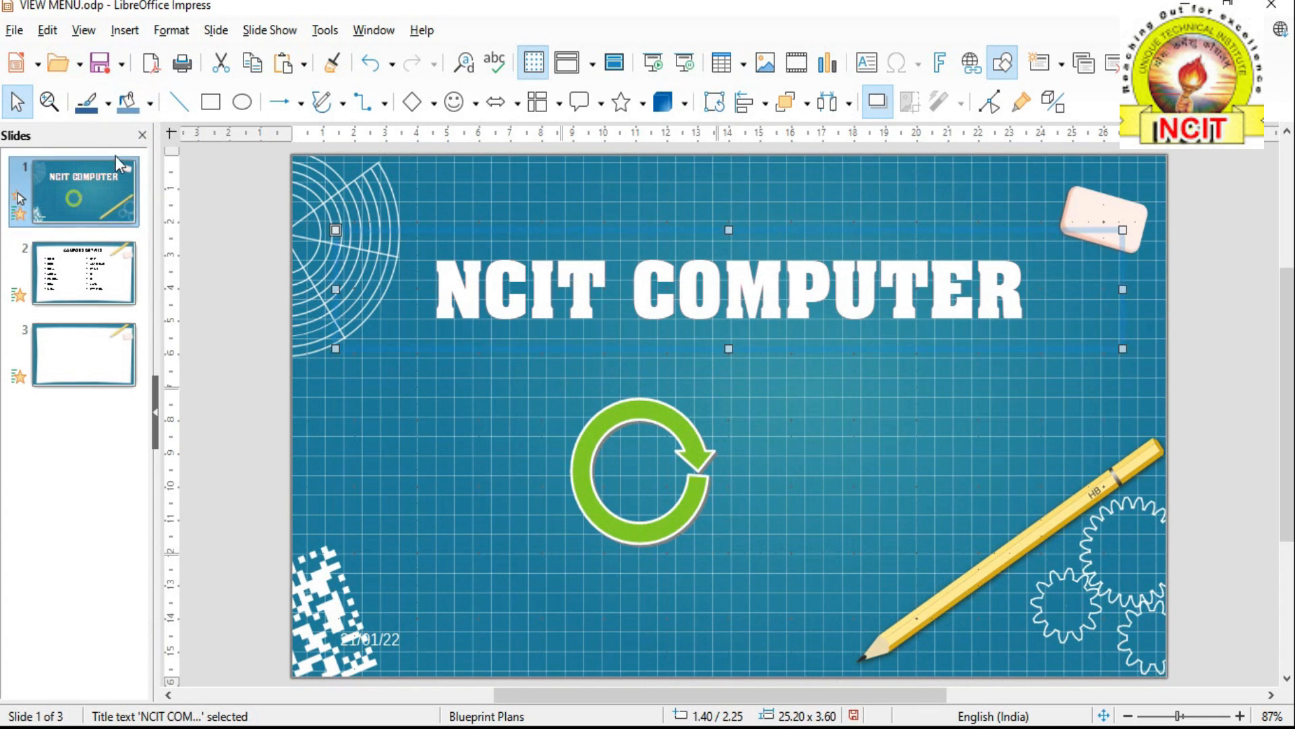
left_click(91, 30)
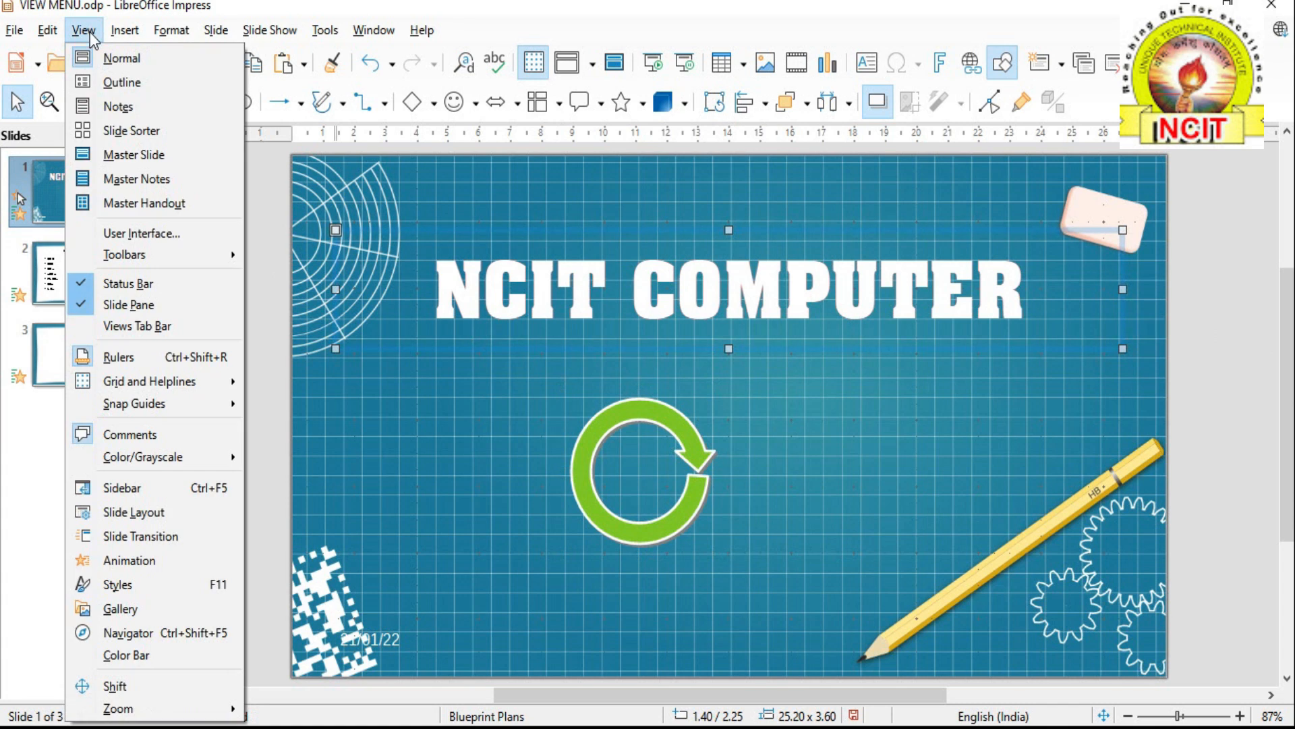
left_click(147, 606)
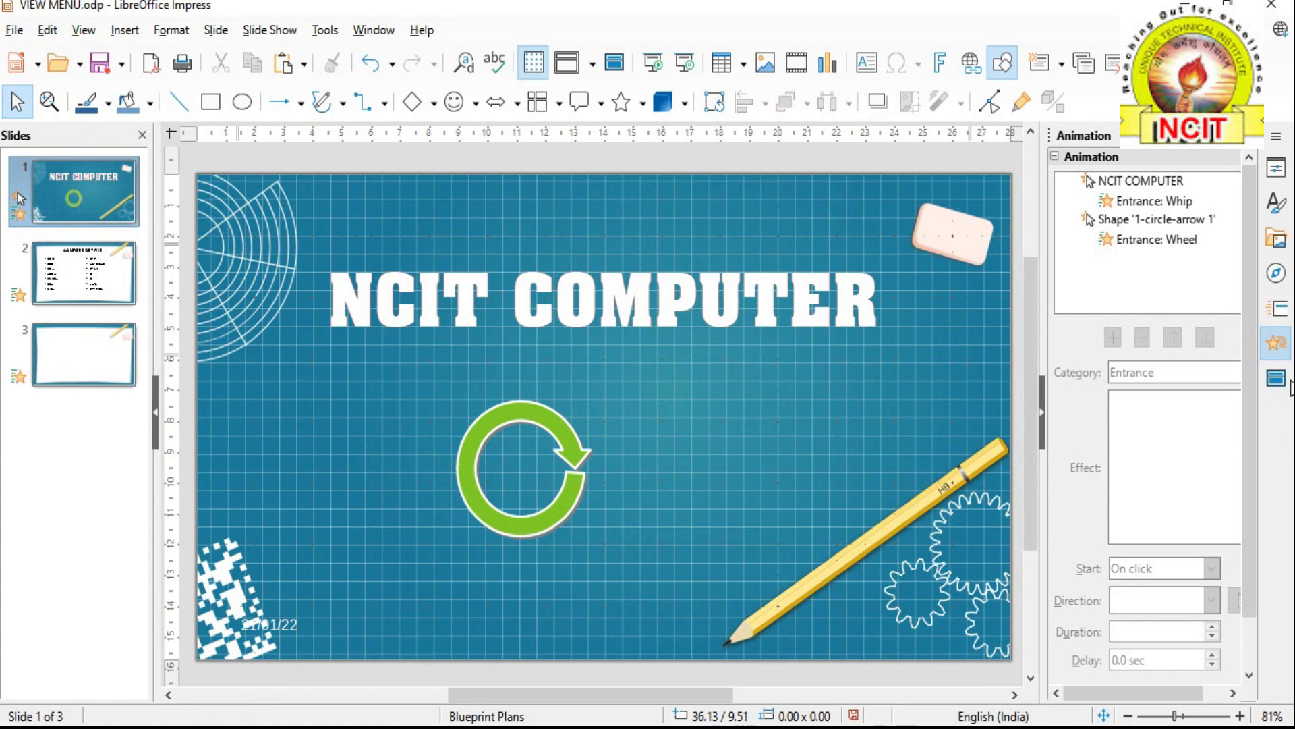
left_click(1283, 243)
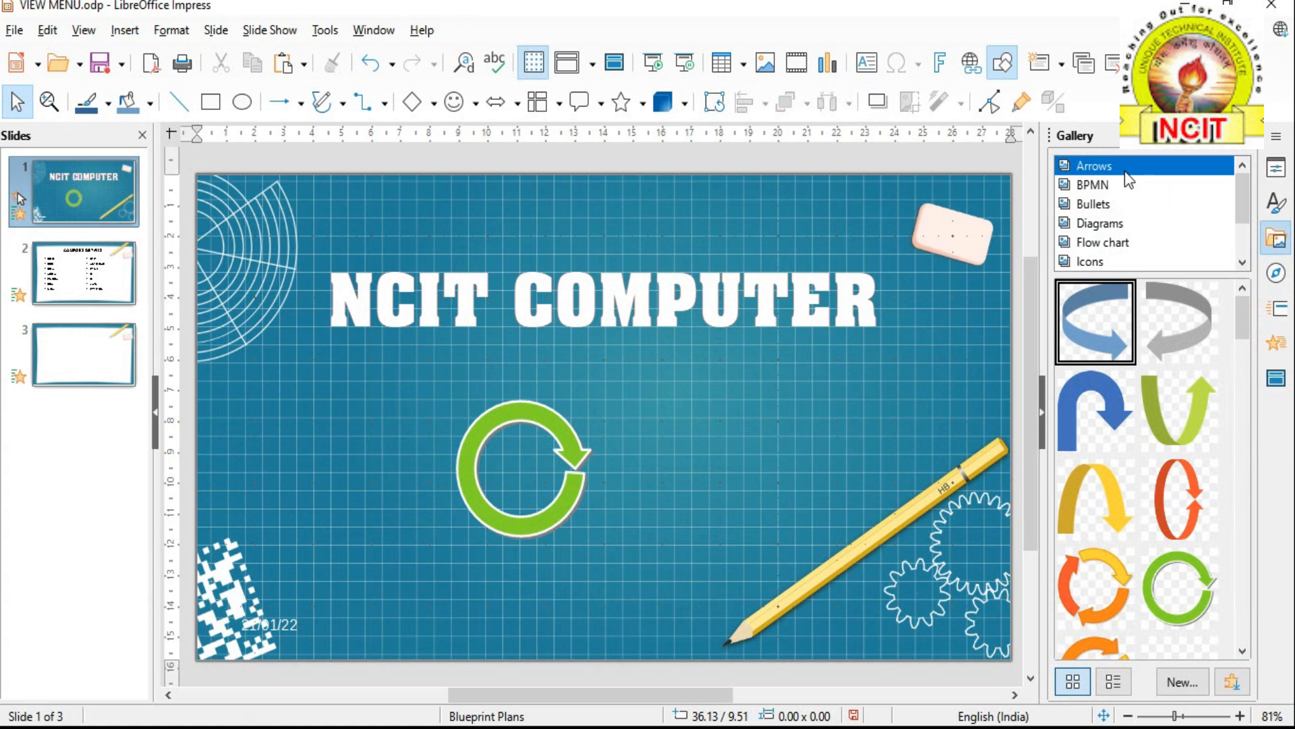
left_click(1100, 204)
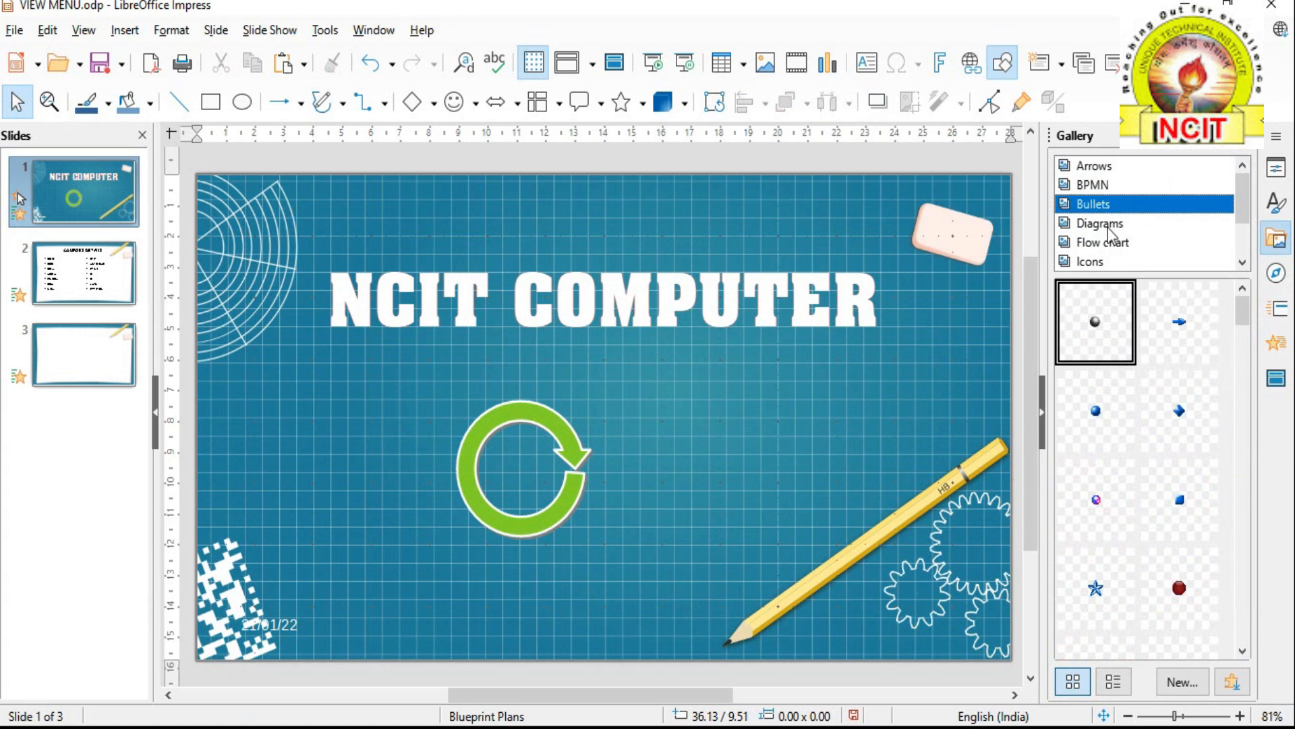
left_click(1108, 228)
left_click(1124, 242)
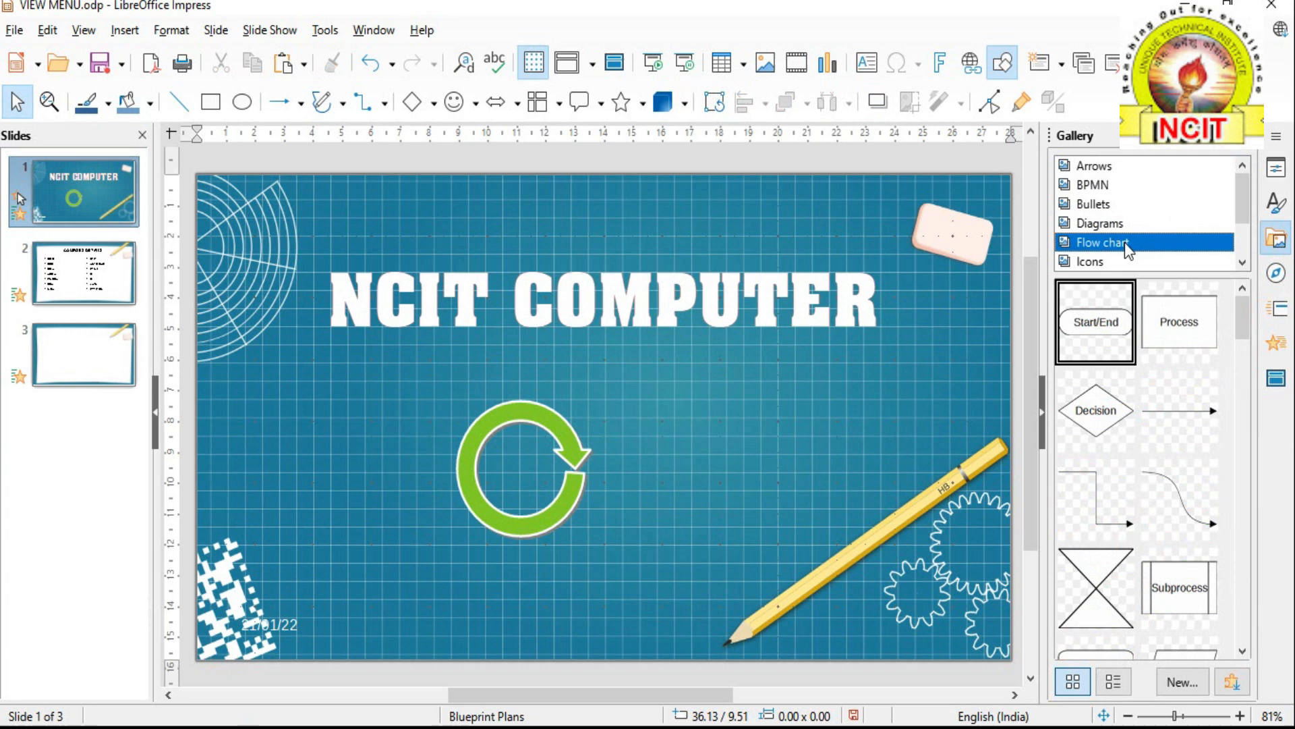
scroll(1124, 242, "down", 1)
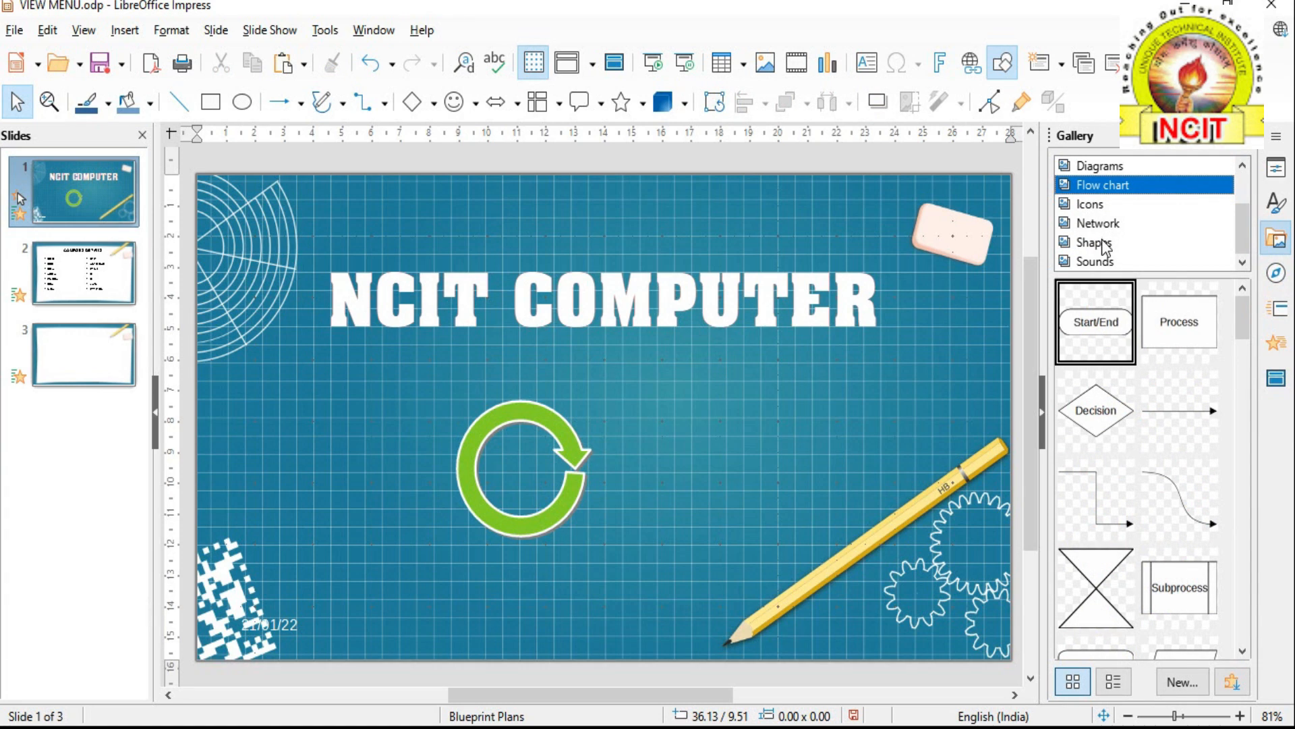
left_click(1107, 242)
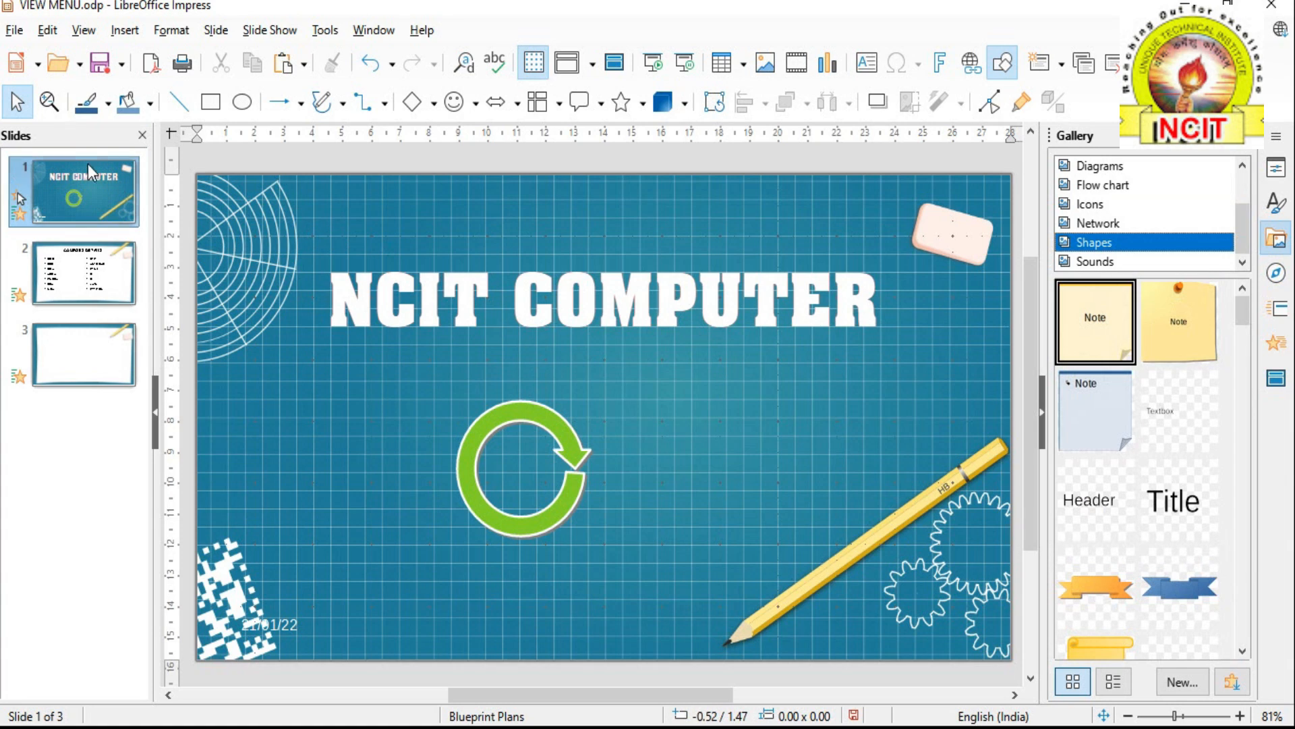
Step: Open the Navigator and dock it above the slide thumbnails
left_click(85, 32)
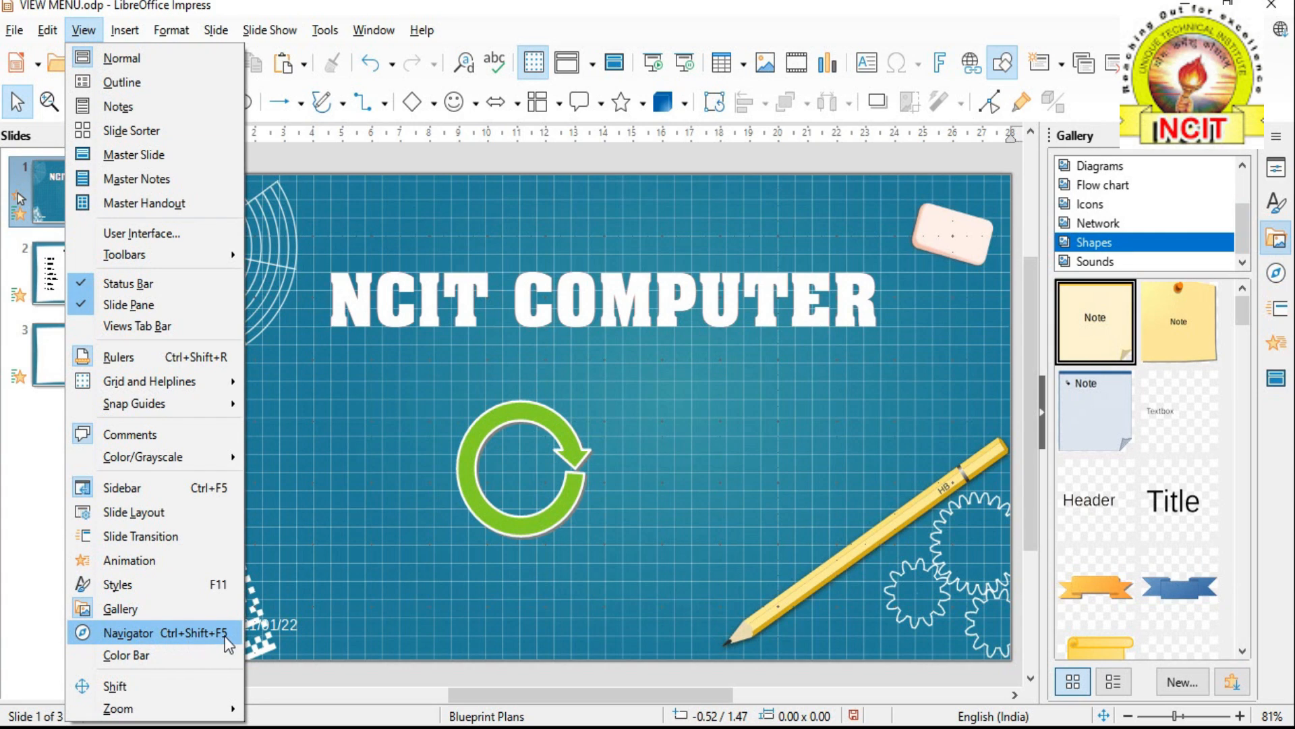
left_click(188, 637)
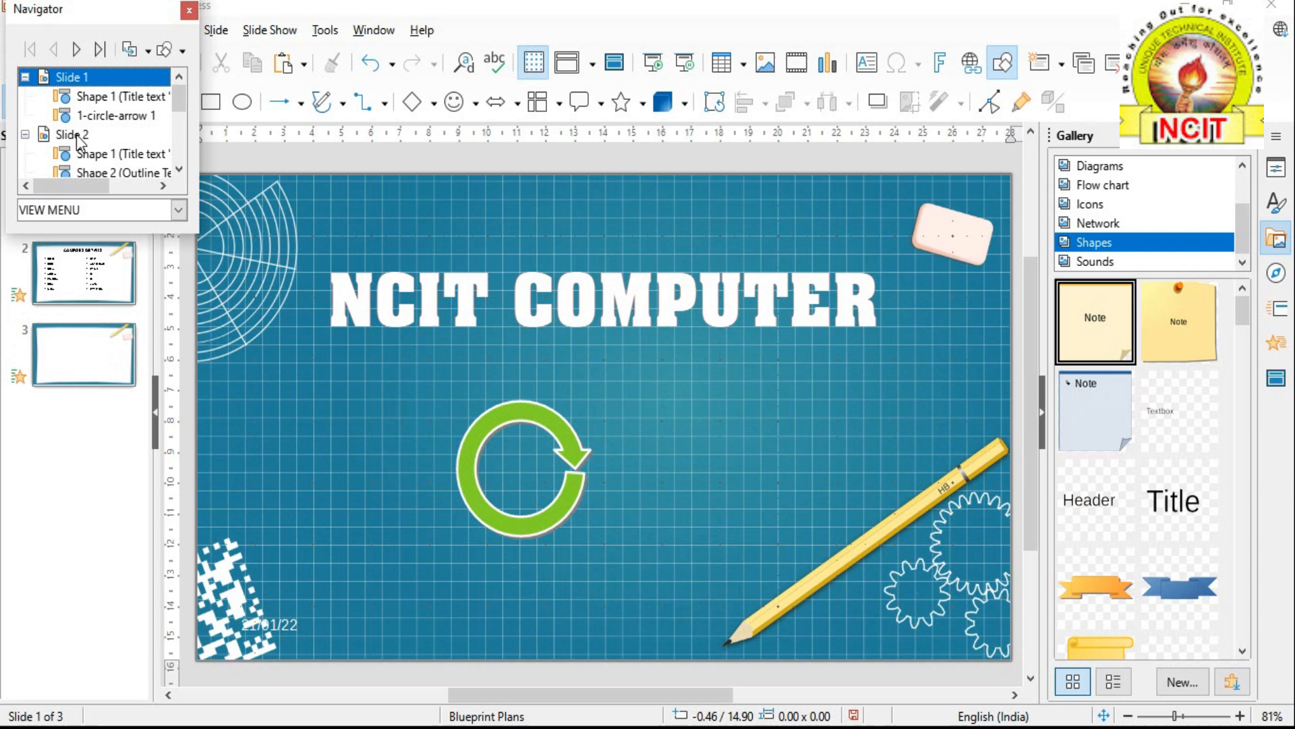
left_click_drag(65, 8, 172, 217)
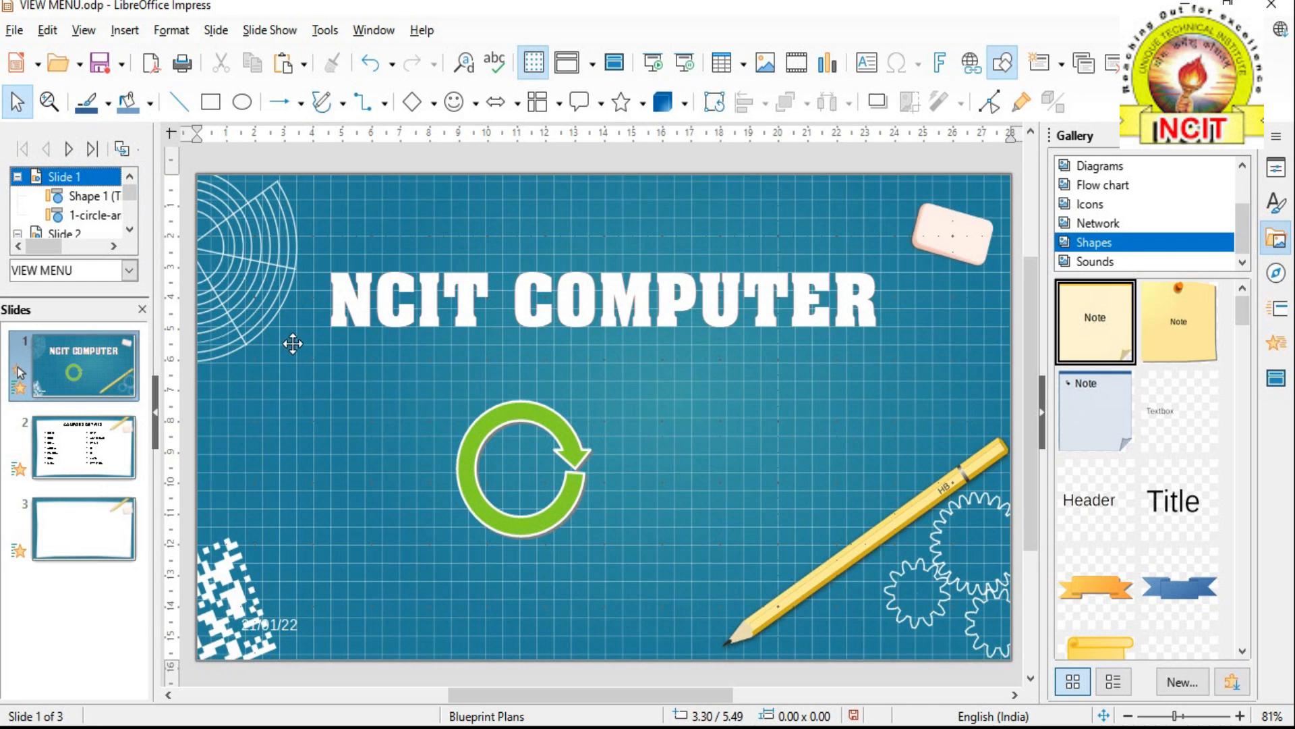
Step: Show the Color Bar and enter RTRETRETRE in the right-hand content placeholder of slide 3
left_click(84, 30)
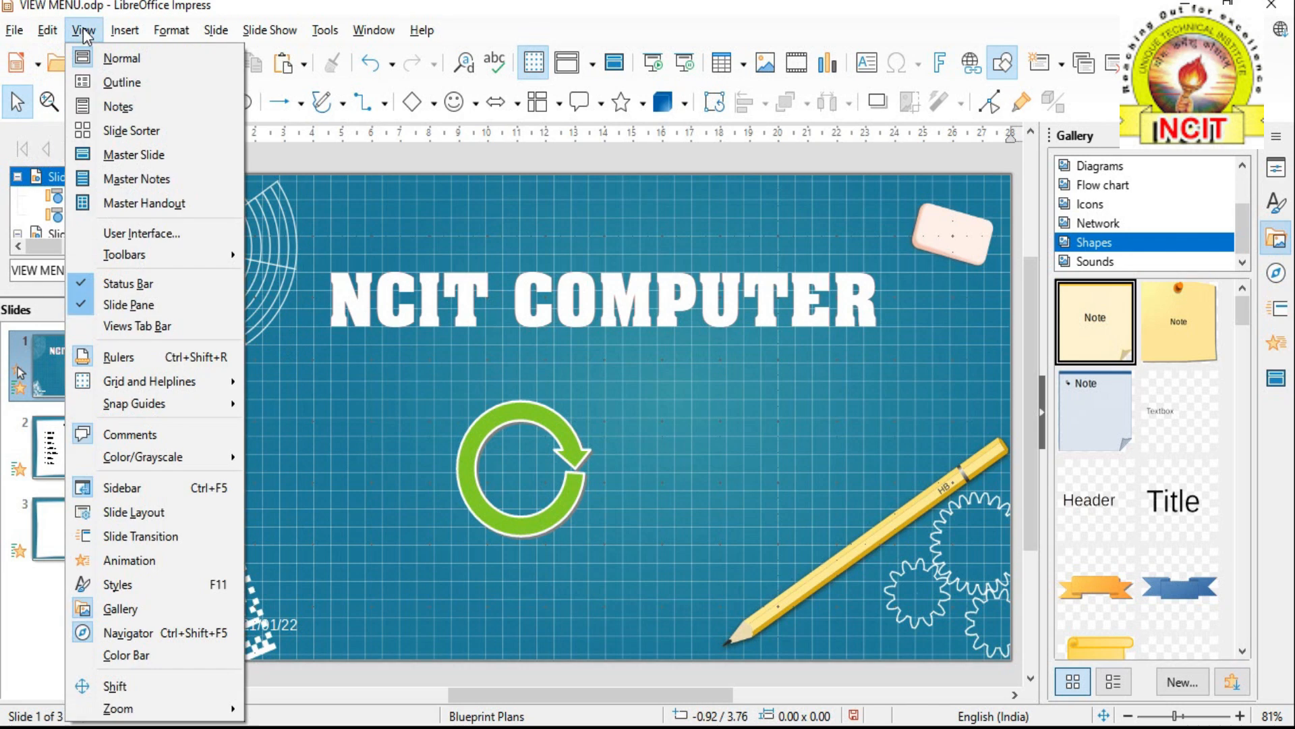
left_click(140, 655)
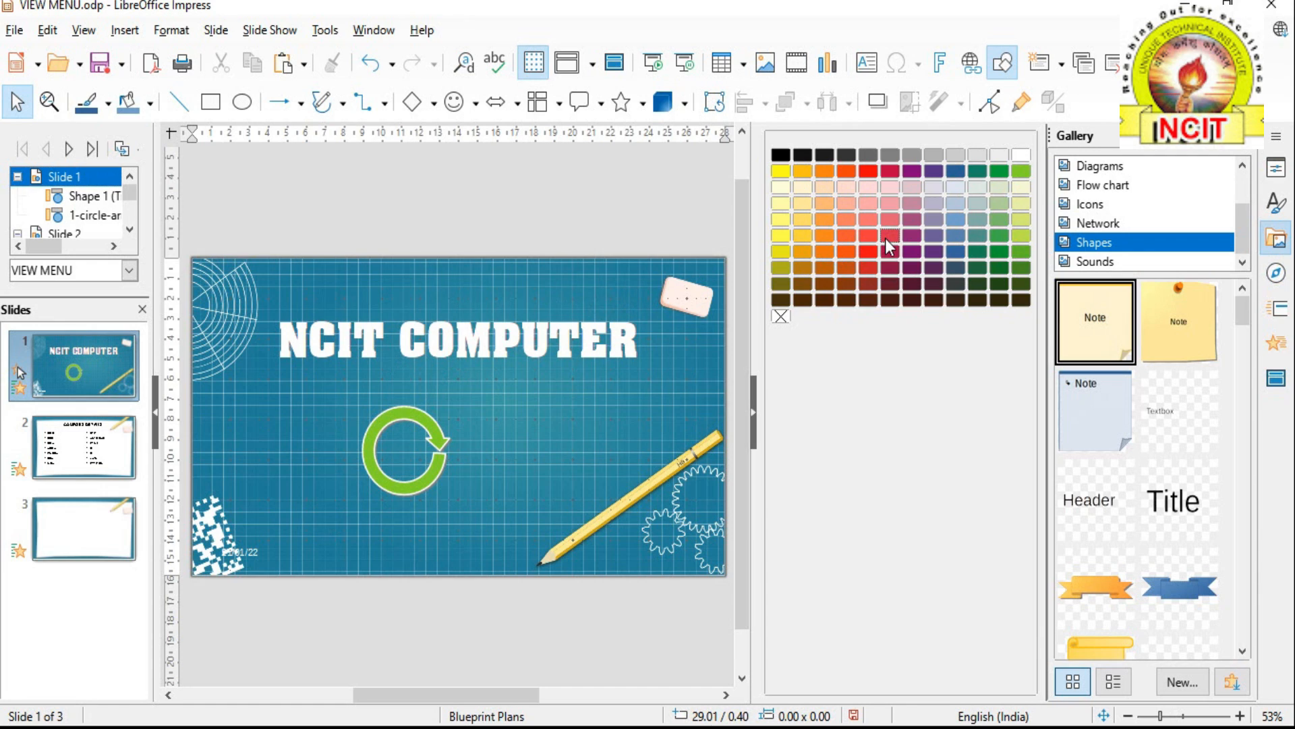
left_click(82, 536)
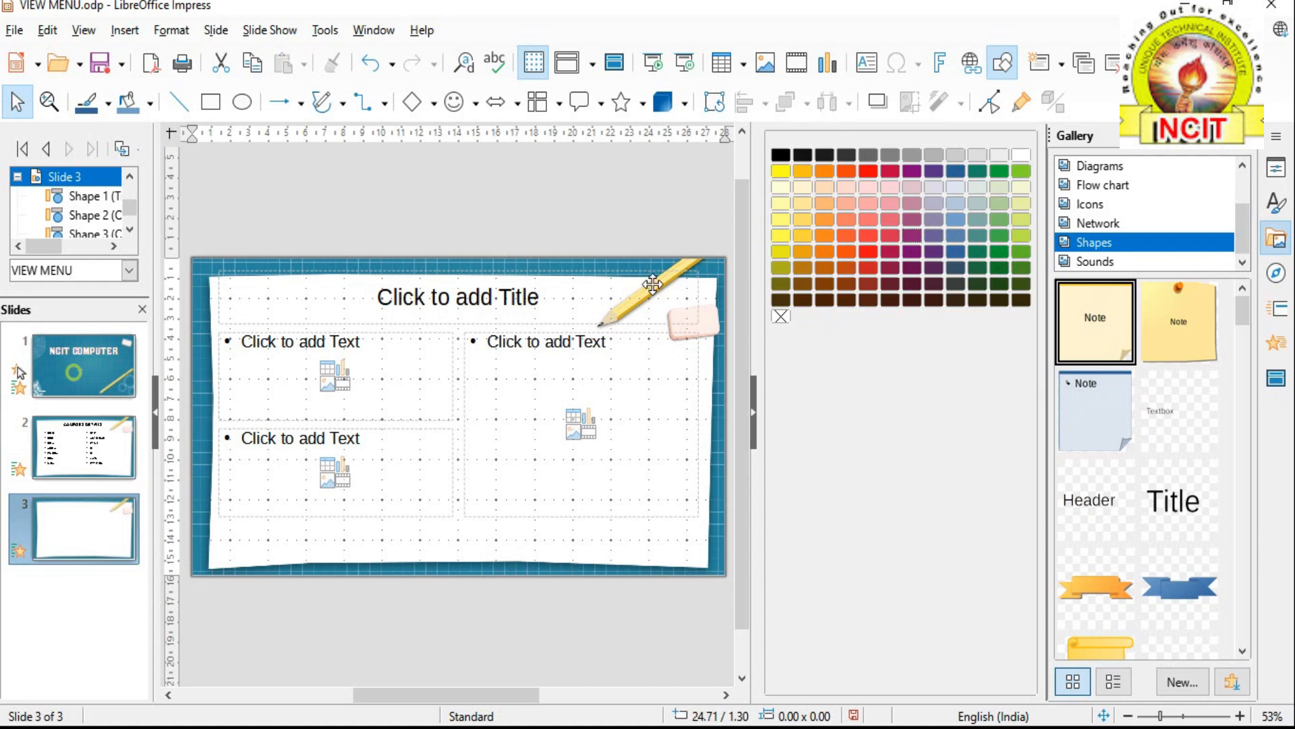
left_click(539, 344)
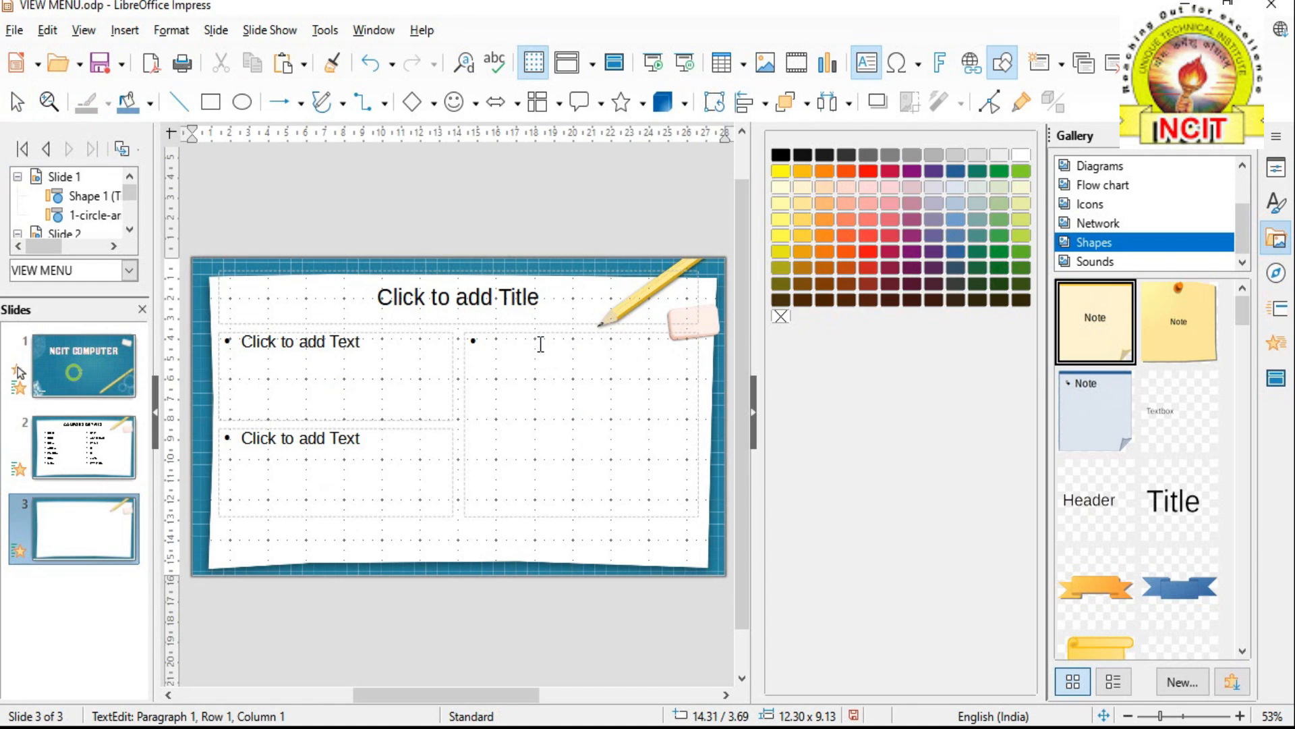
type("RTRETRETRE")
Step: Enter FSDFSDFSFSF in the upper-left content placeholder and recolour it from the Color Bar, trying red and yellow and ending with blue
left_click(352, 343)
left_click(367, 343)
left_click(368, 346)
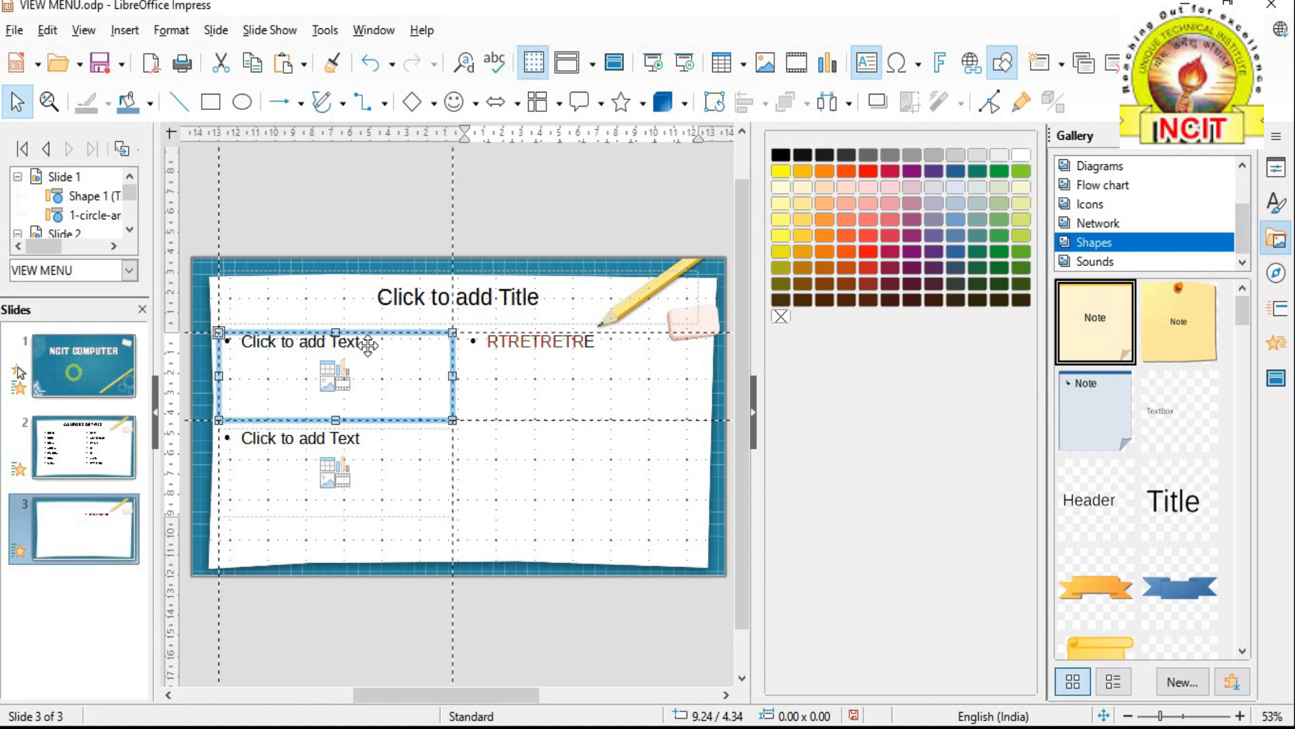
type("FSDFSDFSFSF")
left_click_drag(377, 342, 241, 342)
left_click(867, 251)
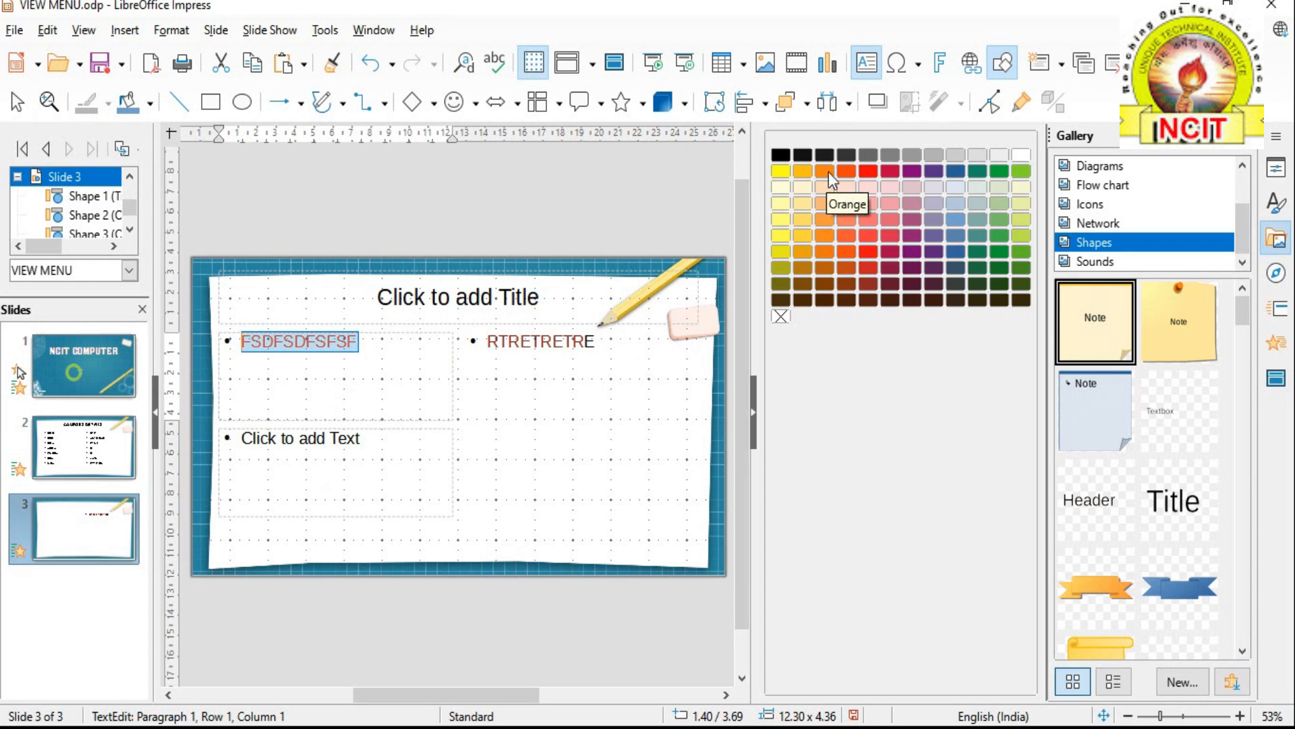
left_click(783, 171)
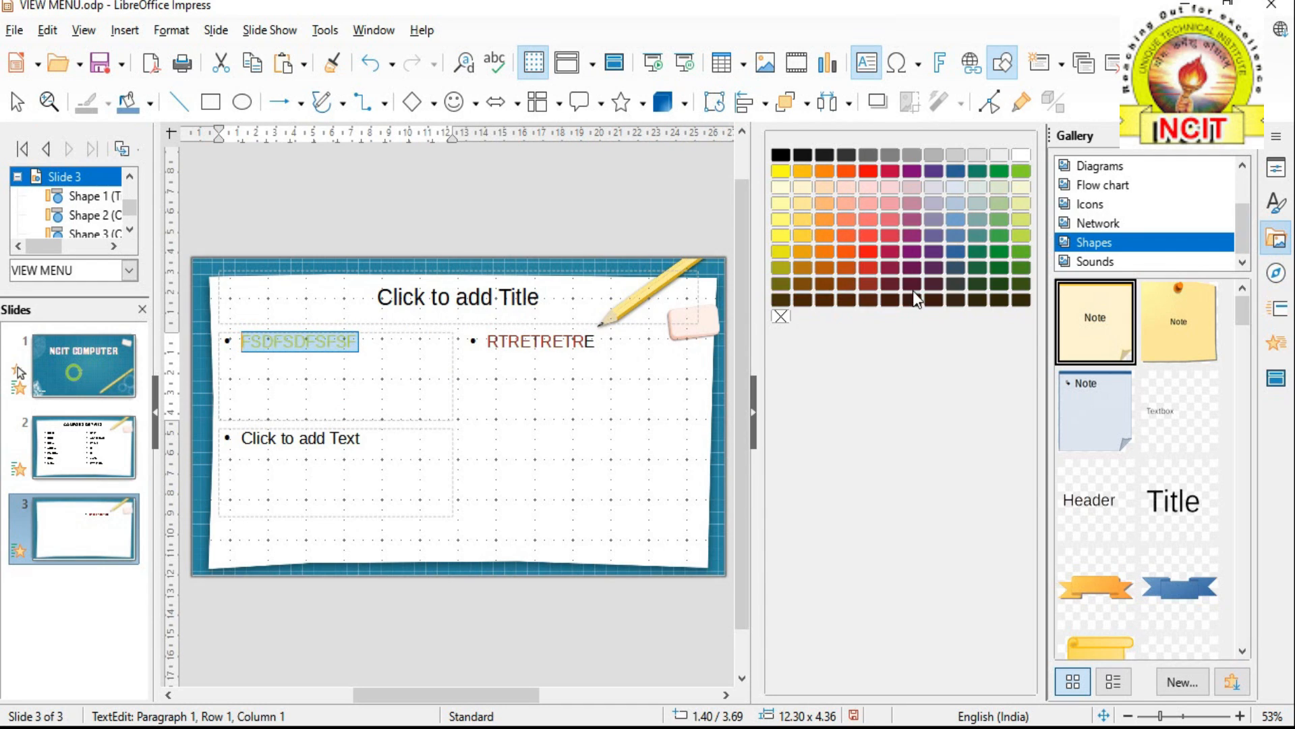
left_click(953, 253)
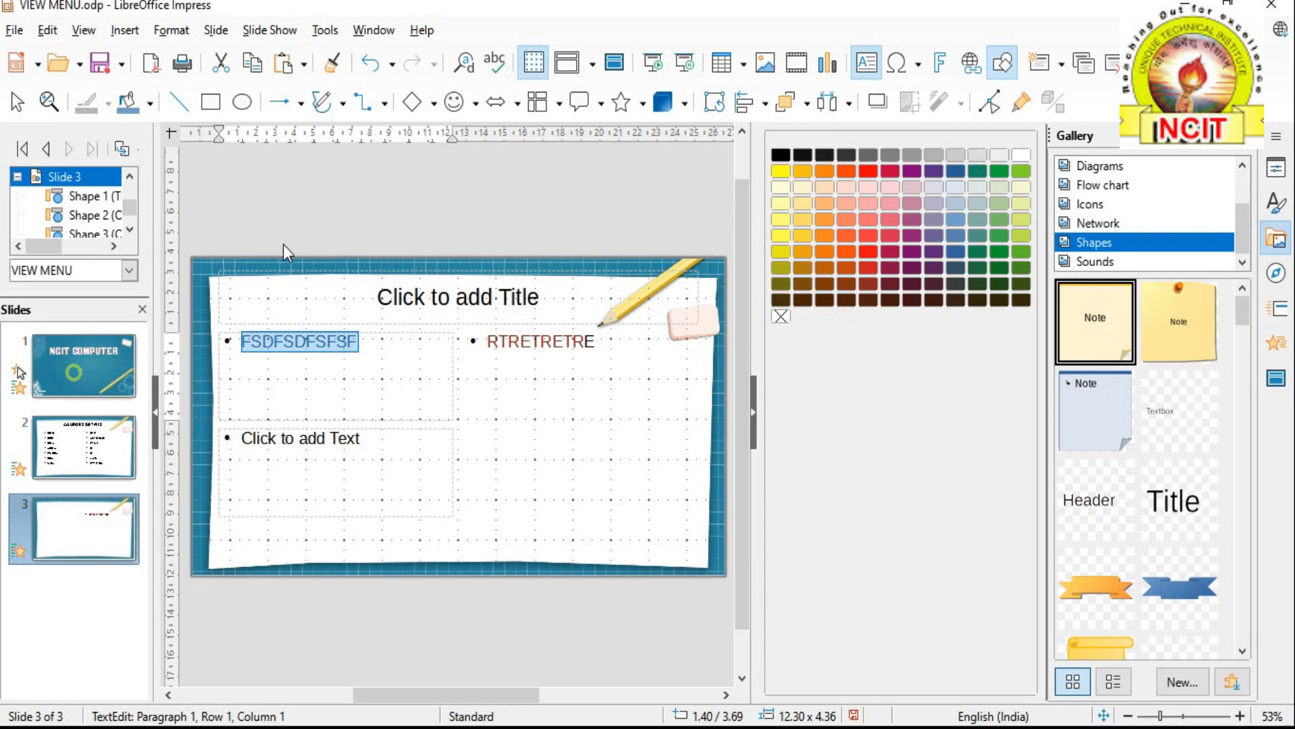
Step: Hide the Color Bar and activate the Shift view option on slide 3
left_click(84, 30)
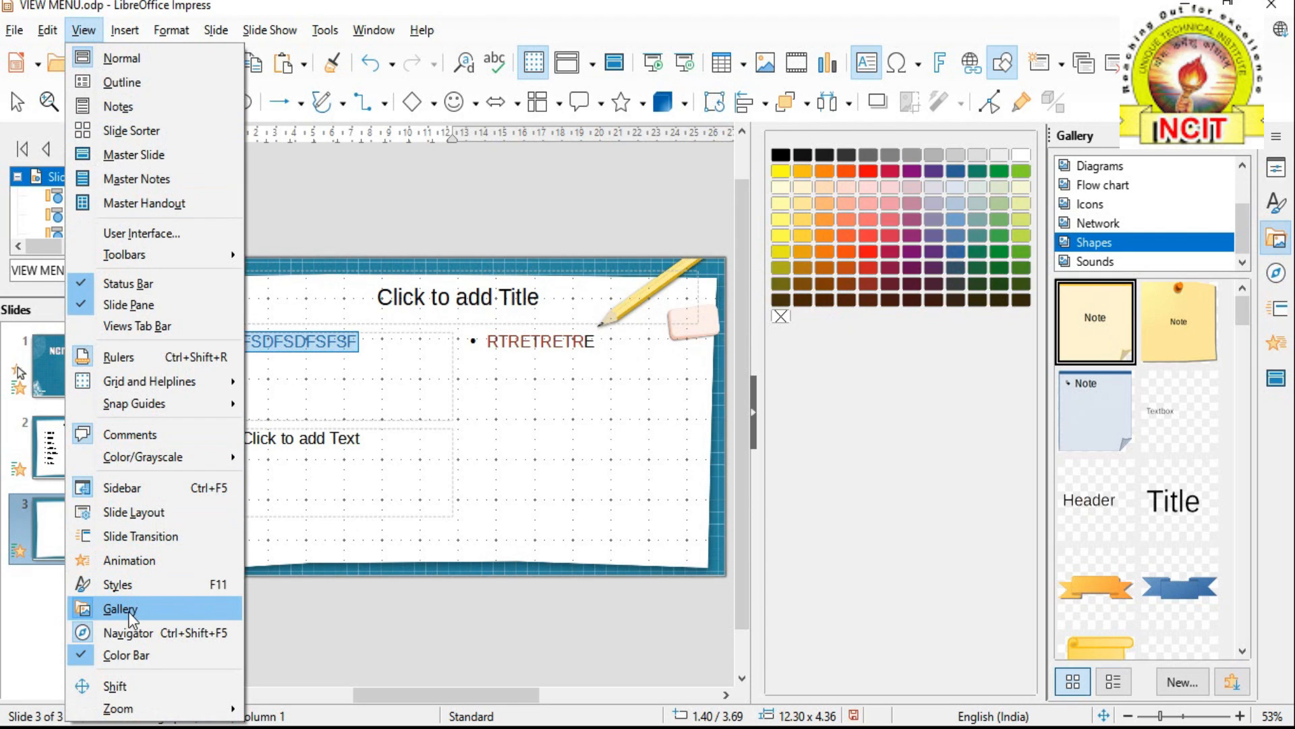
left_click(128, 655)
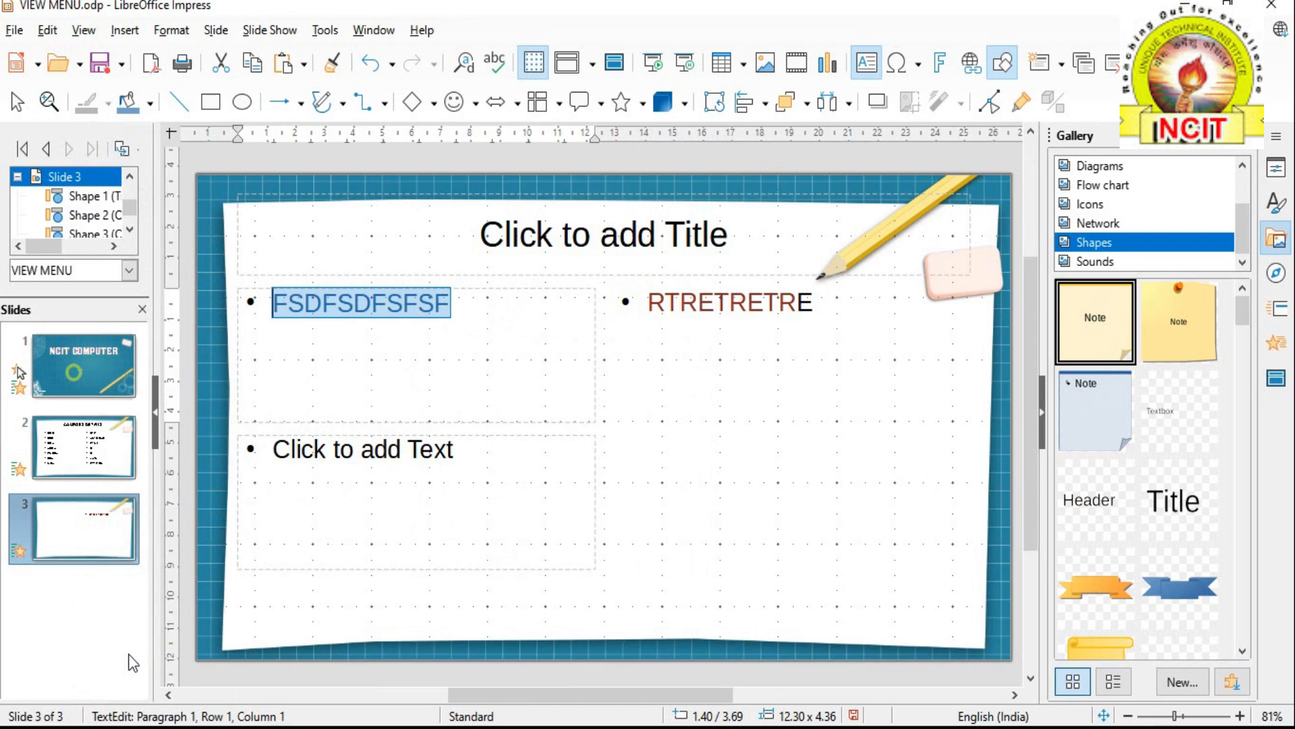
left_click(83, 30)
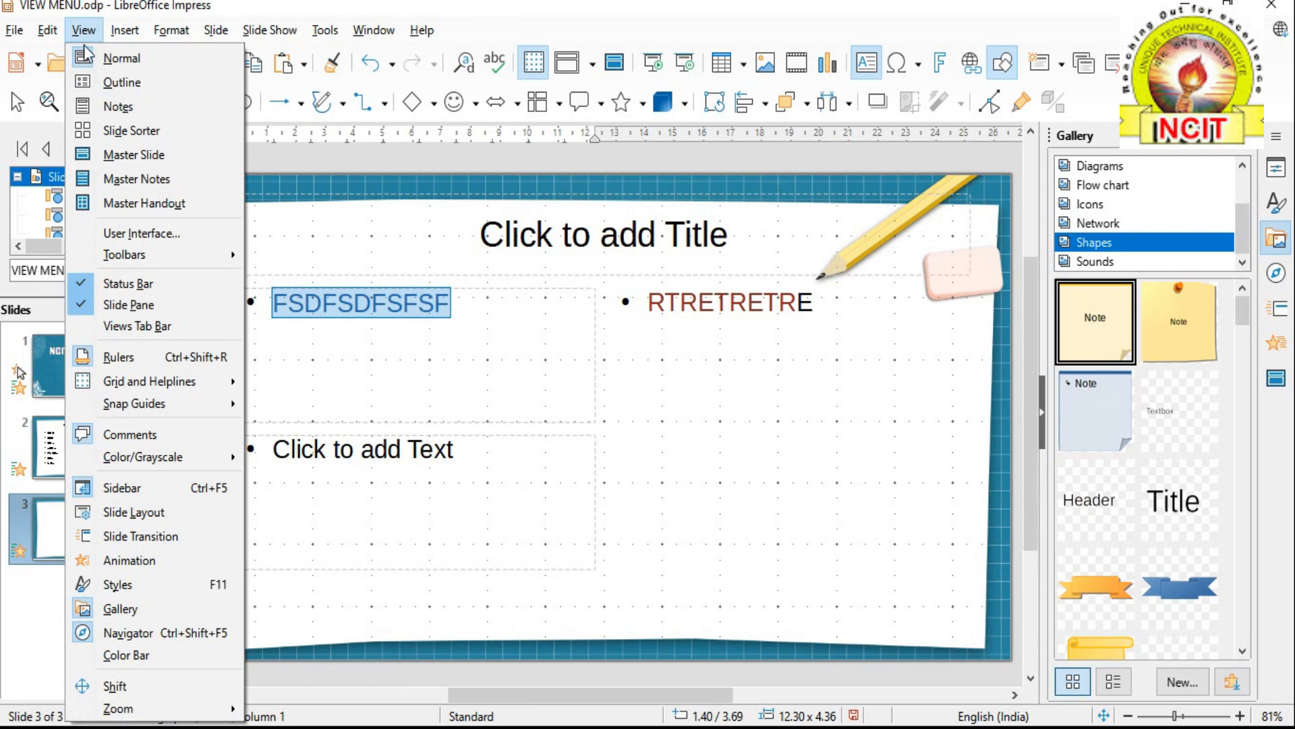
left_click(122, 691)
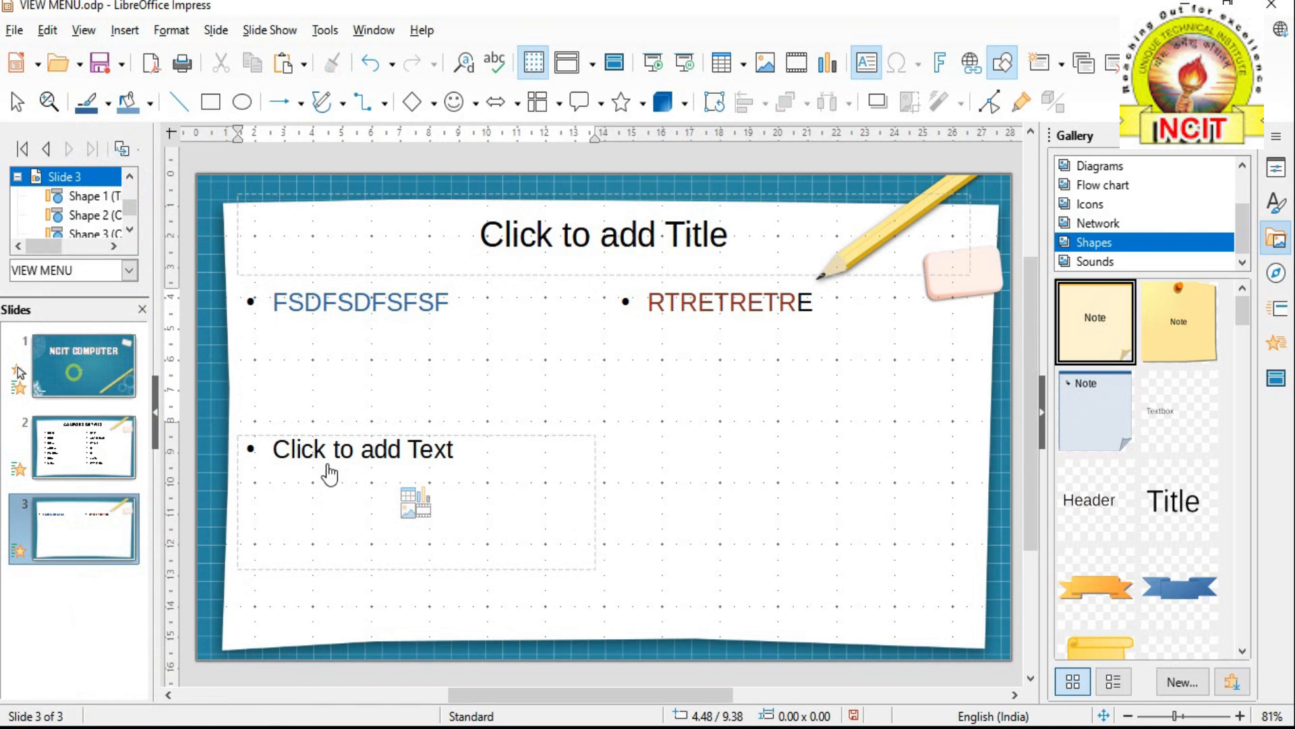